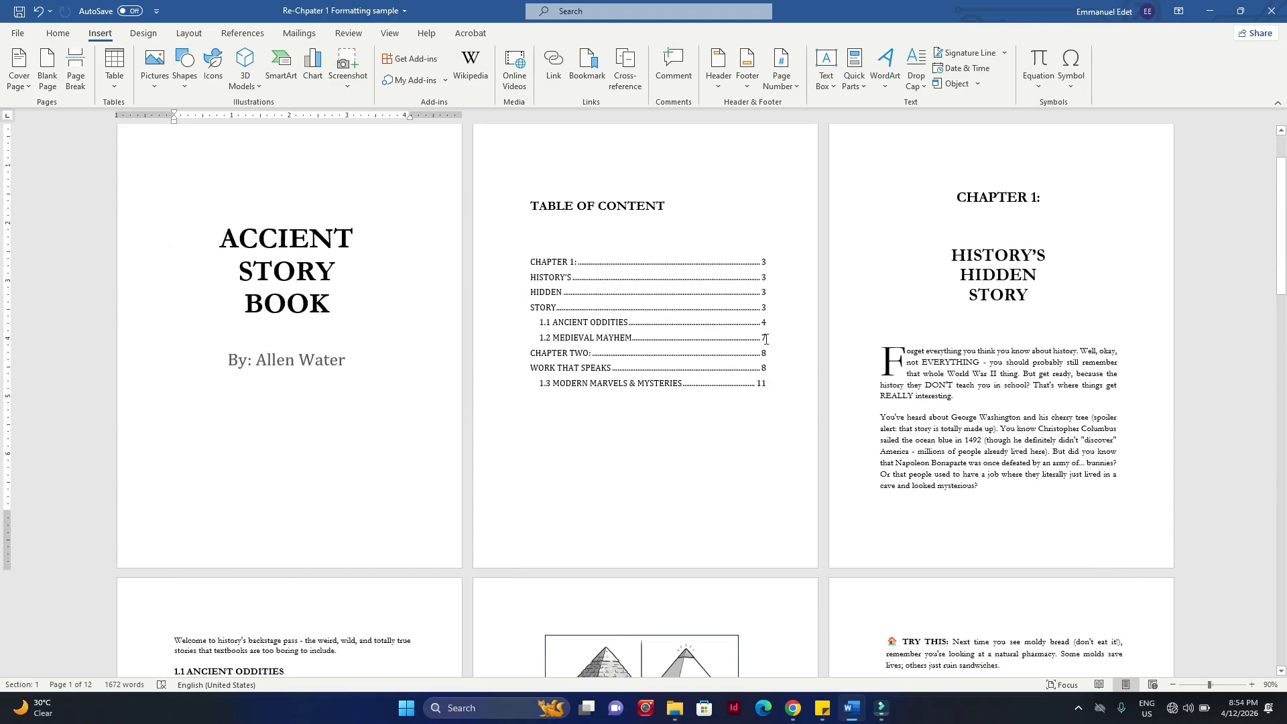
Step: Look through the manuscript from the title page to Chapter Two to check the page layout and footers
scroll(786, 361, "down", 5)
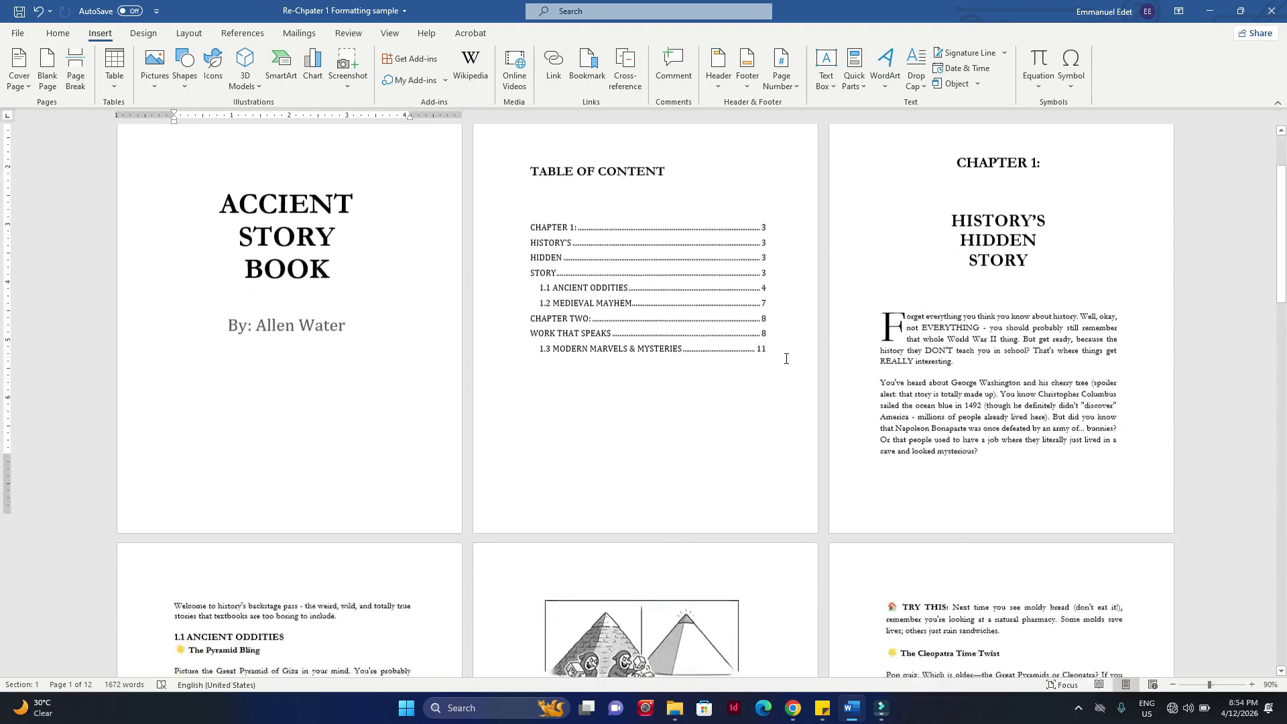
scroll(786, 363, "down", 3)
scroll(333, 280, "up", 10)
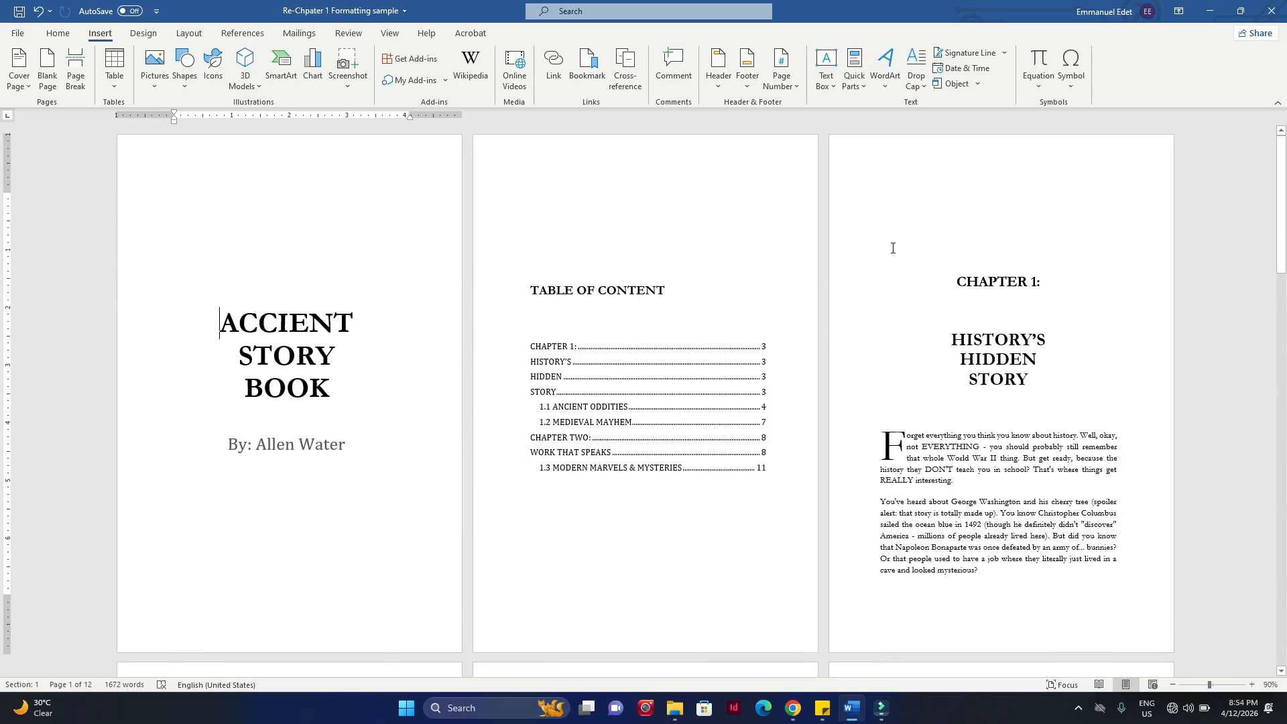
scroll(646, 293, "down", 2)
scroll(647, 290, "up", 3)
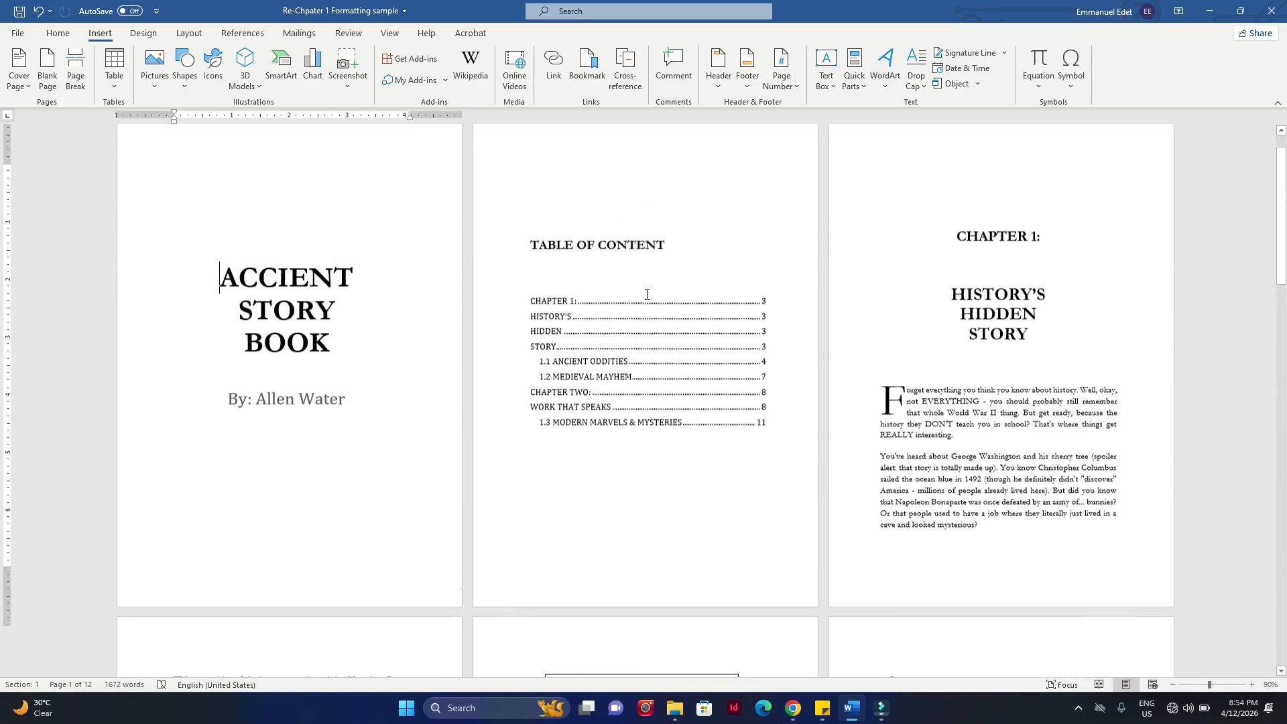
scroll(926, 439, "down", 5)
scroll(926, 439, "down", 10)
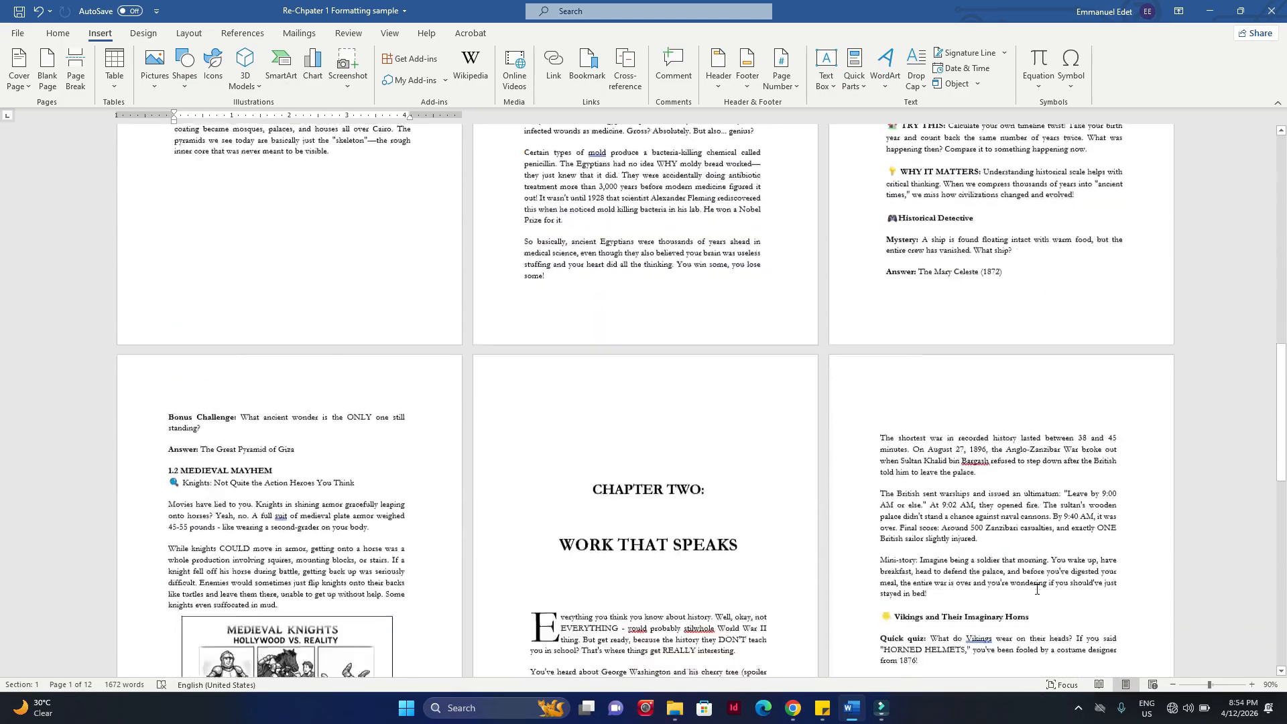
scroll(1037, 594, "up", 10)
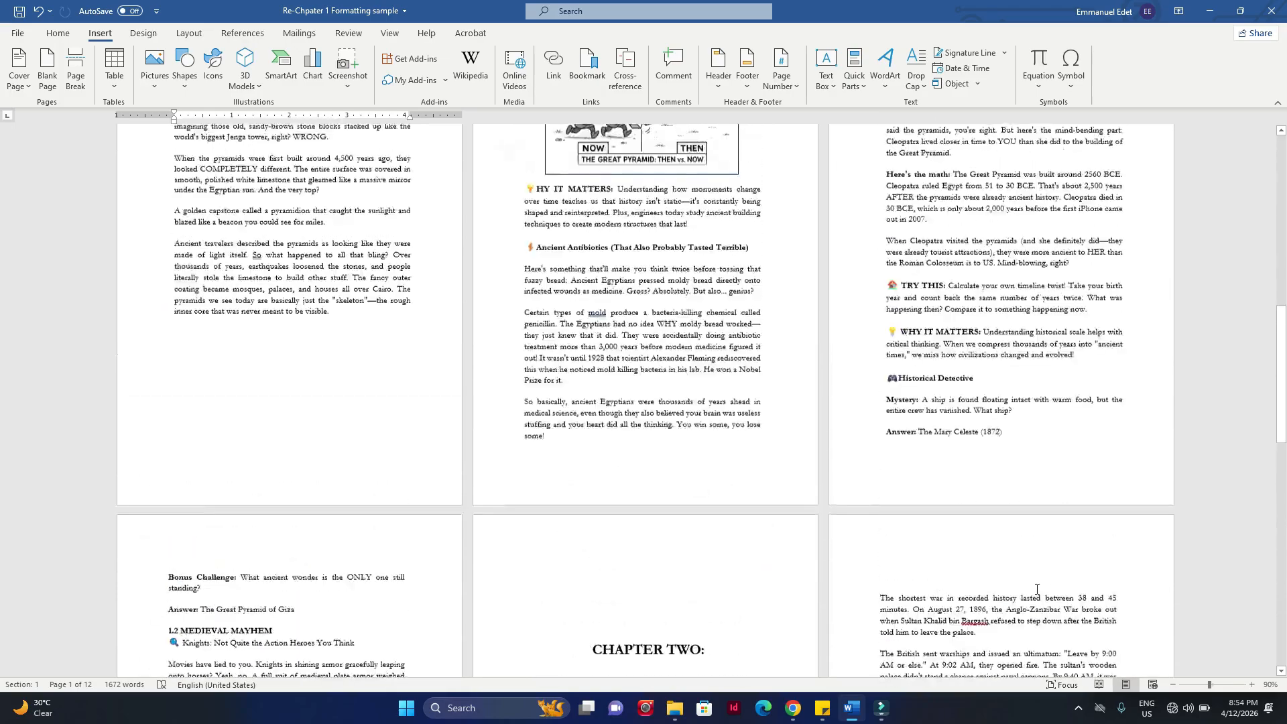
scroll(1037, 588, "up", 3)
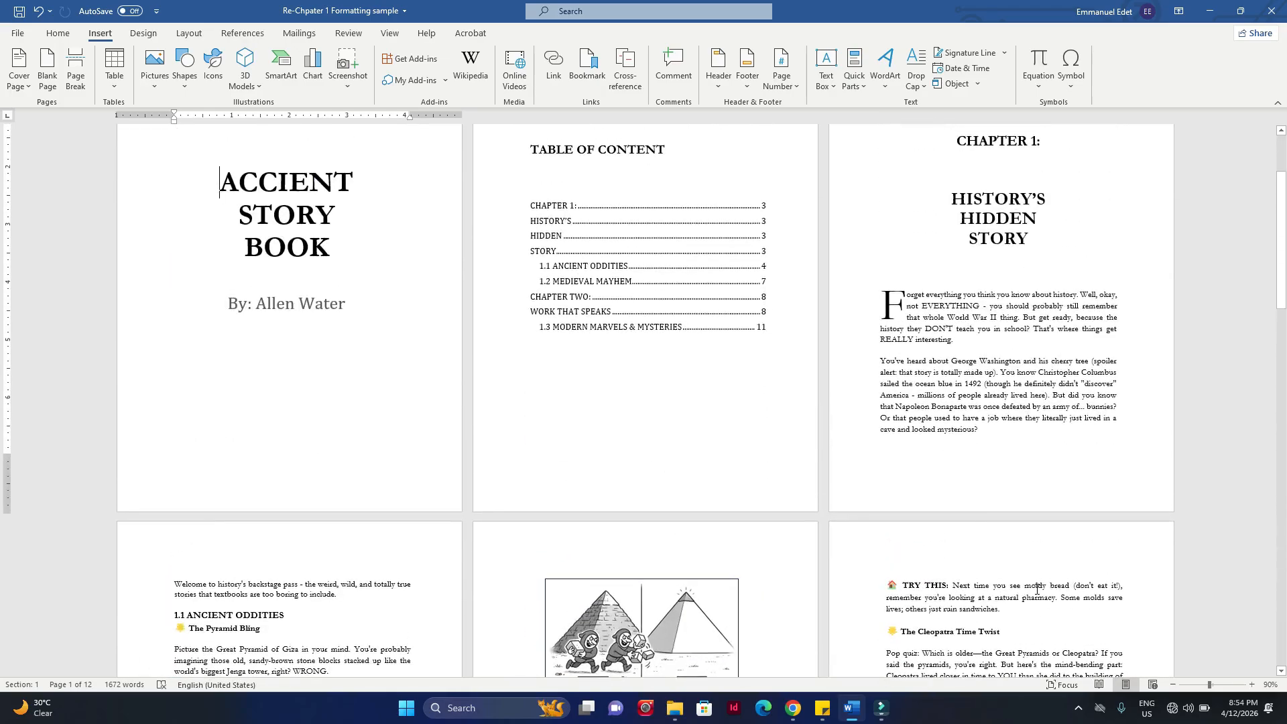
scroll(1036, 588, "up", 3)
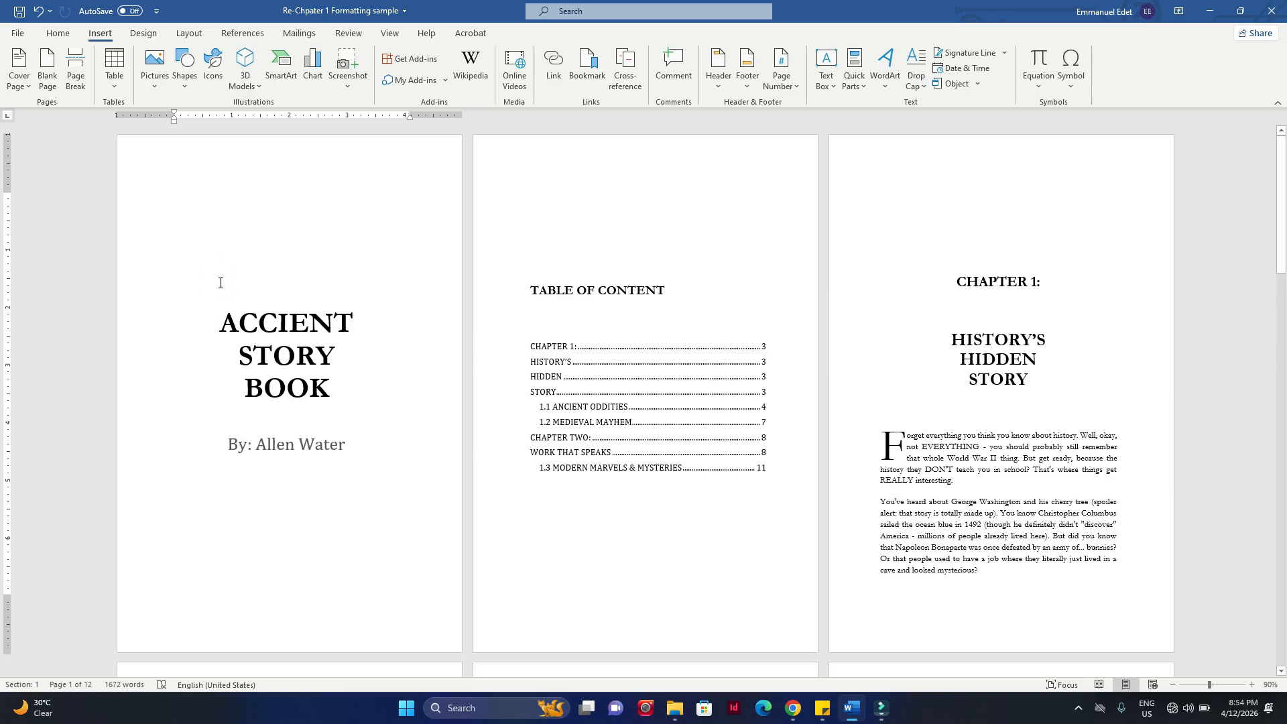
Step: Examine the title page, the table of contents and the Chapter 1 opening page one by one, plus the text pages after them
left_click_drag(220, 283, 339, 487)
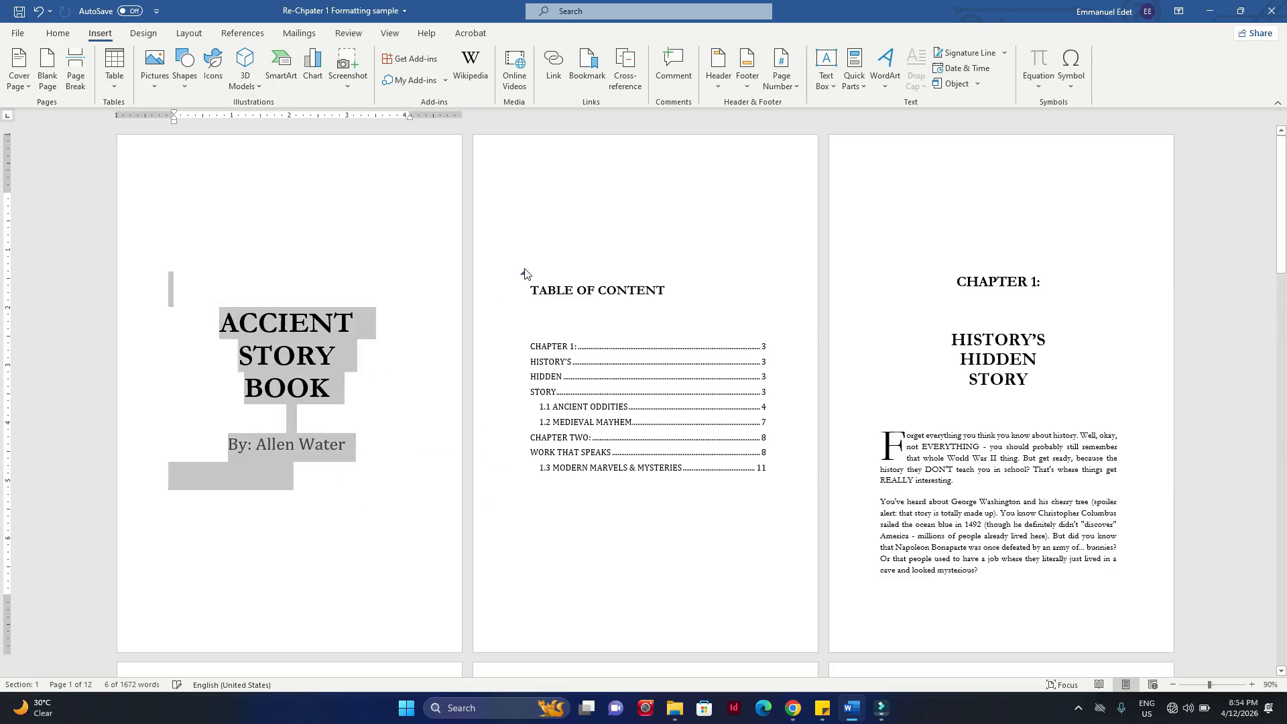
left_click_drag(528, 277, 695, 520)
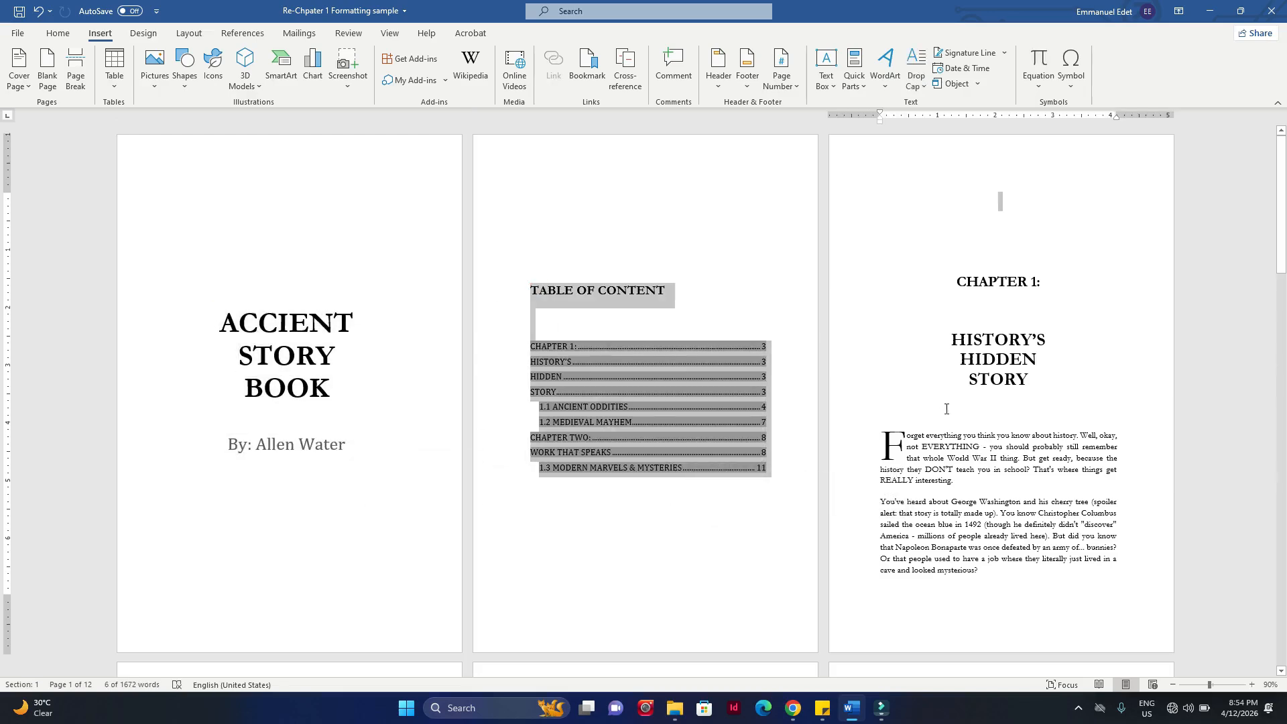
left_click_drag(959, 269, 1012, 595)
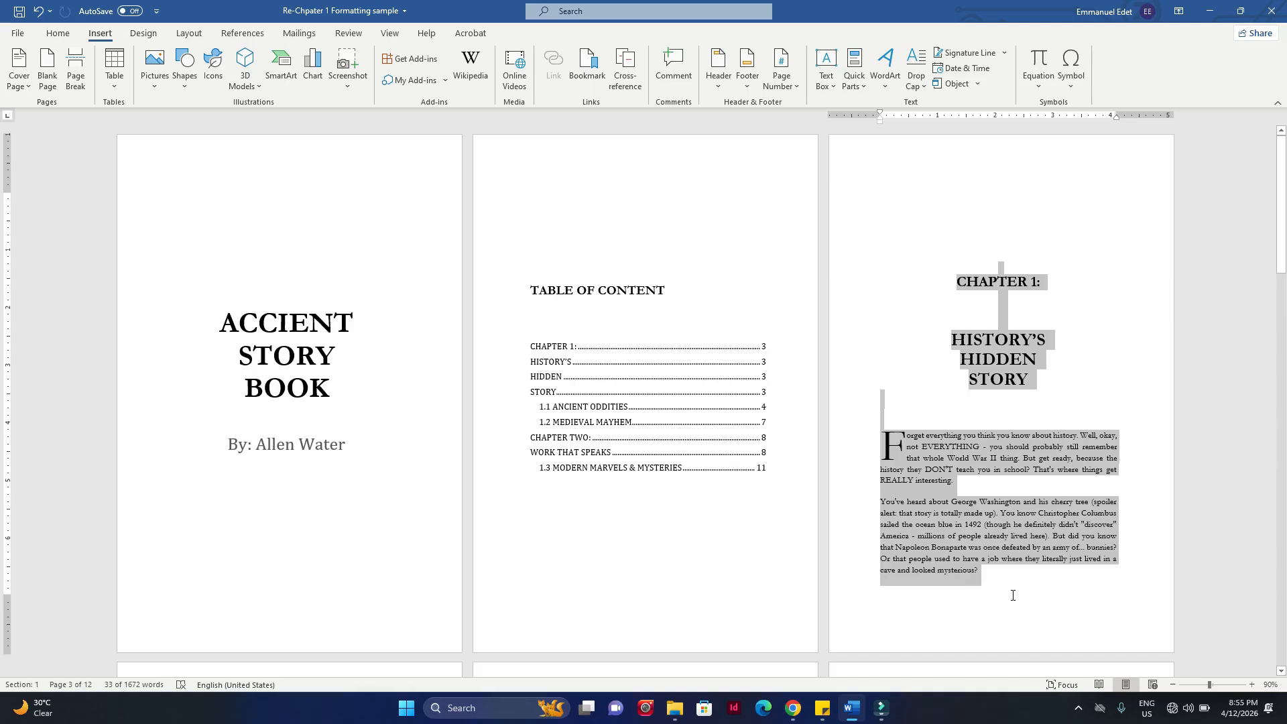
left_click(1021, 309)
scroll(1021, 312, "down", 2)
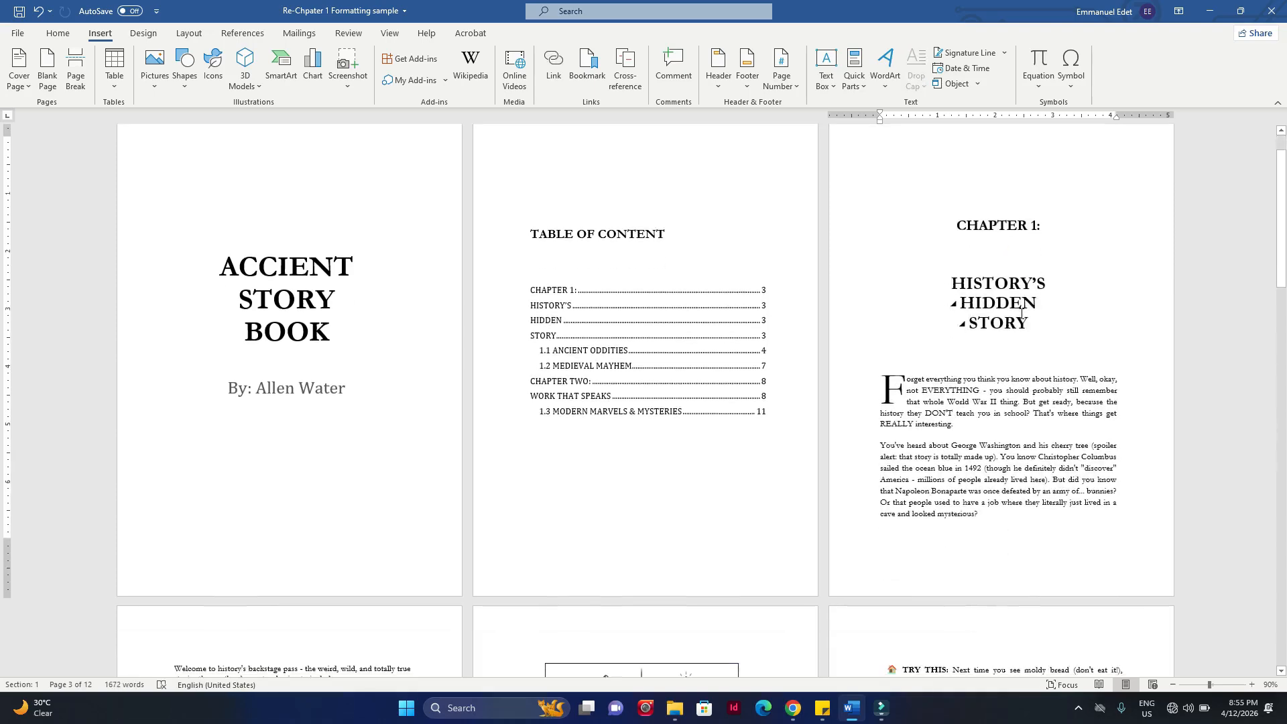
scroll(1022, 312, "down", 10)
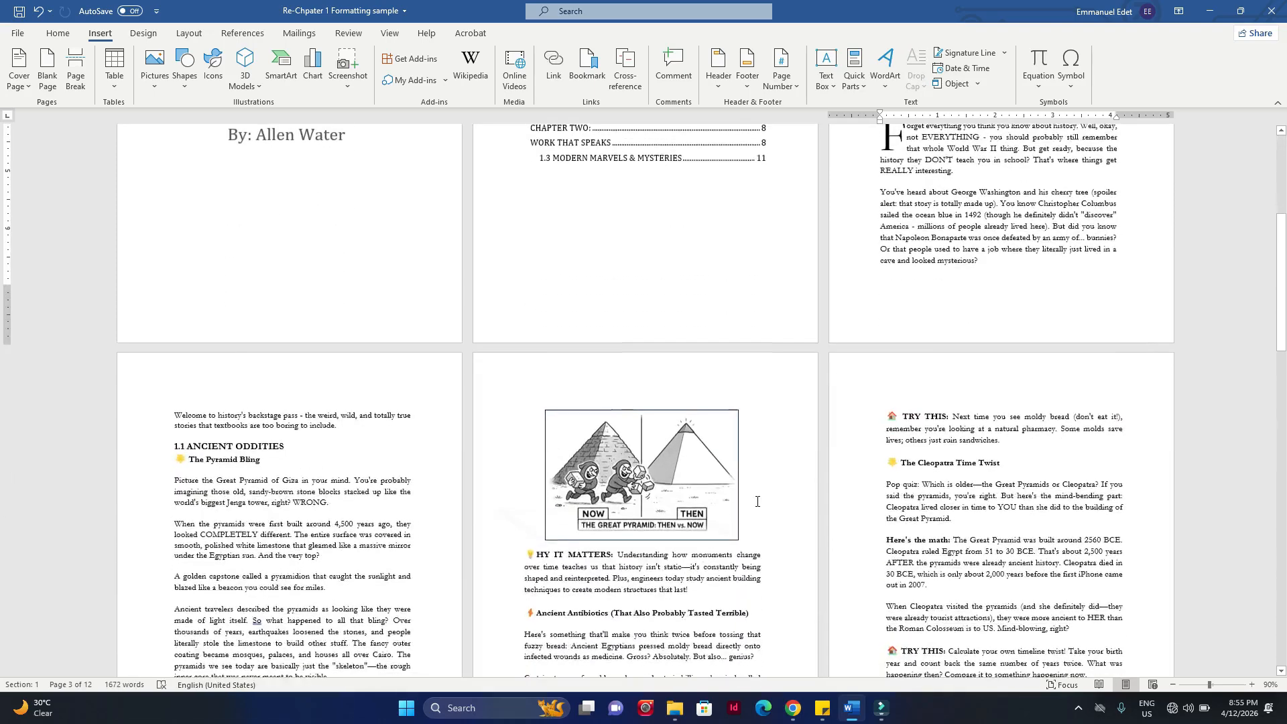
scroll(758, 500, "down", 5)
scroll(758, 501, "up", 17)
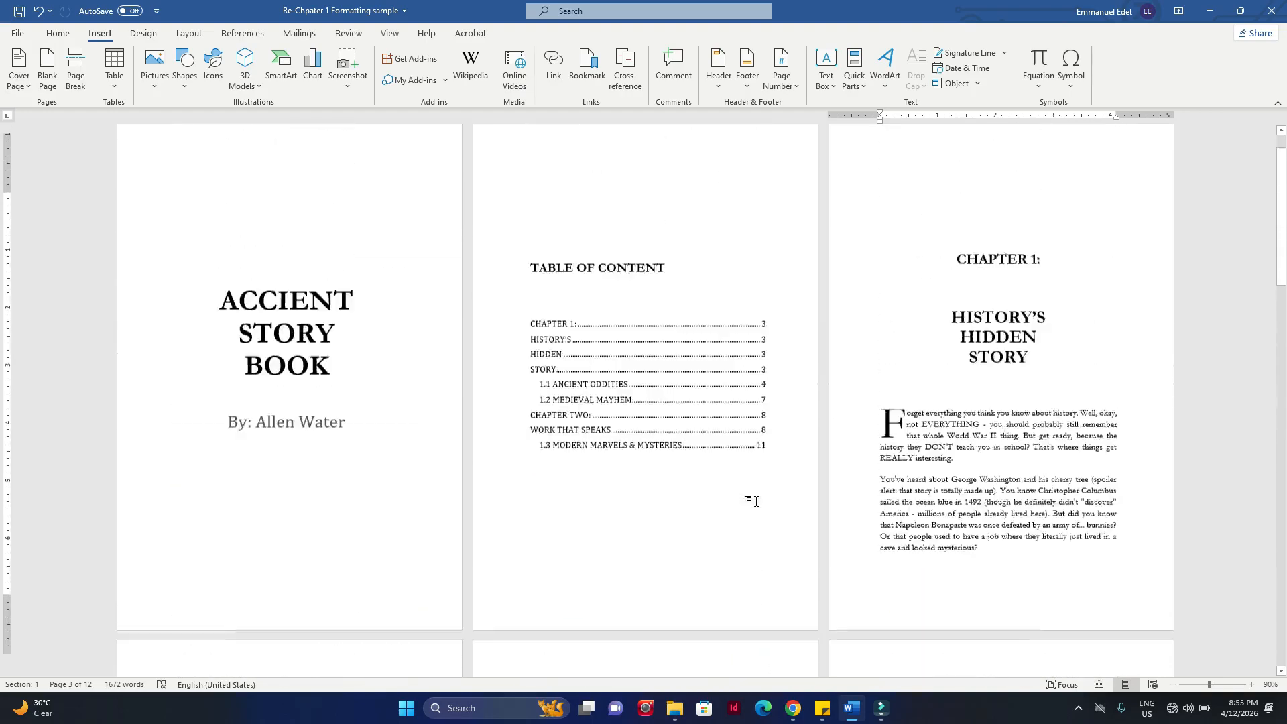
Step: Review the title page and the table of contents entries against the pages that follow
left_click_drag(215, 209, 356, 503)
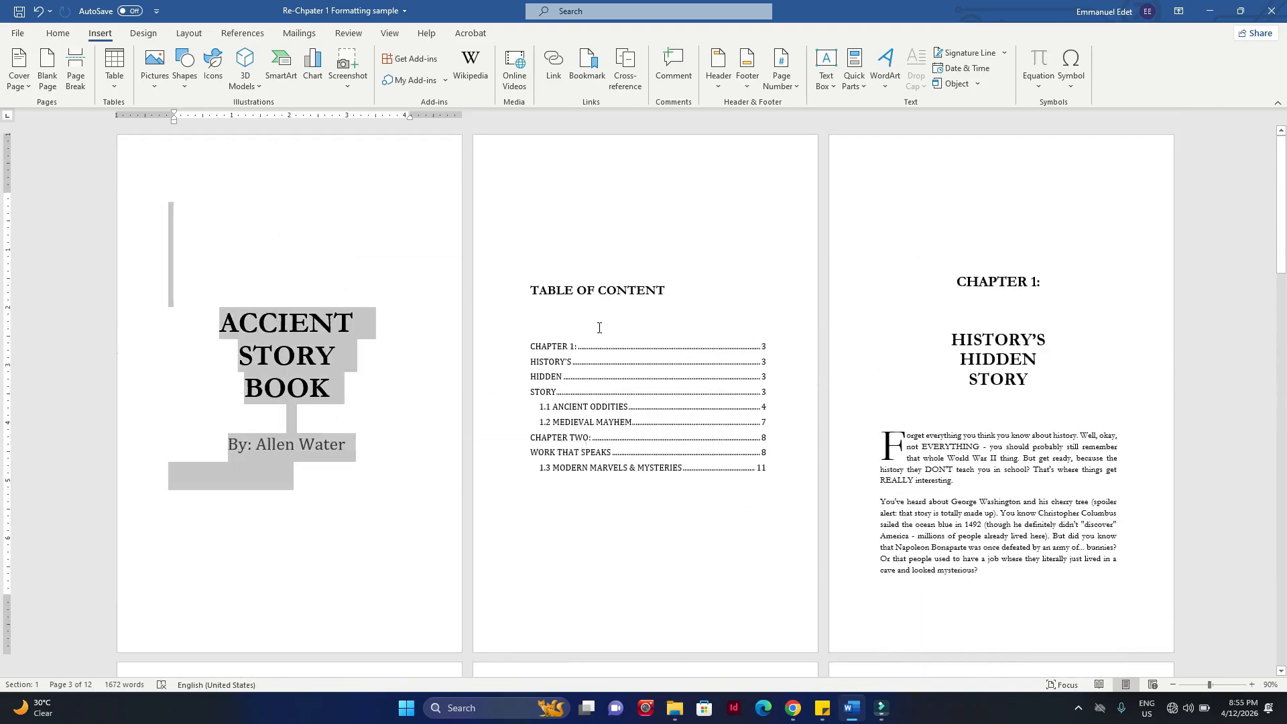
scroll(597, 324, "down", 3)
scroll(604, 326, "up", 2)
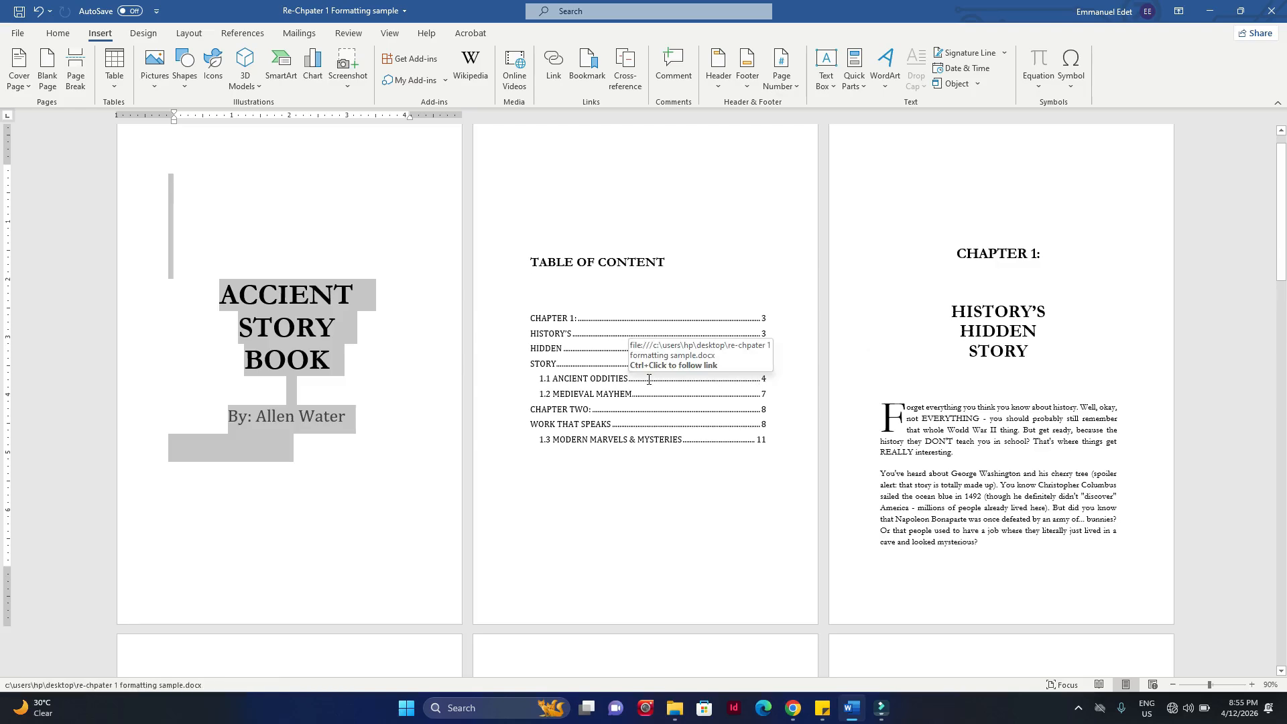
scroll(709, 425, "down", 3)
left_click(708, 427)
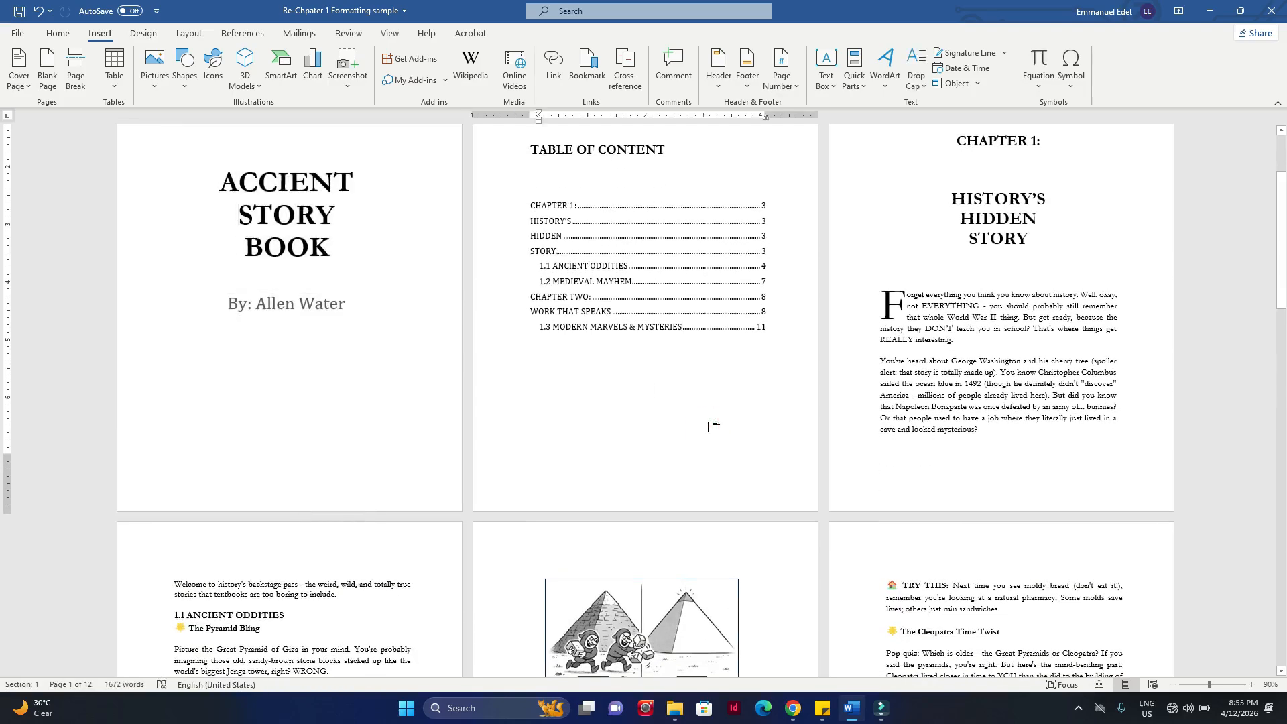
scroll(707, 427, "up", 3)
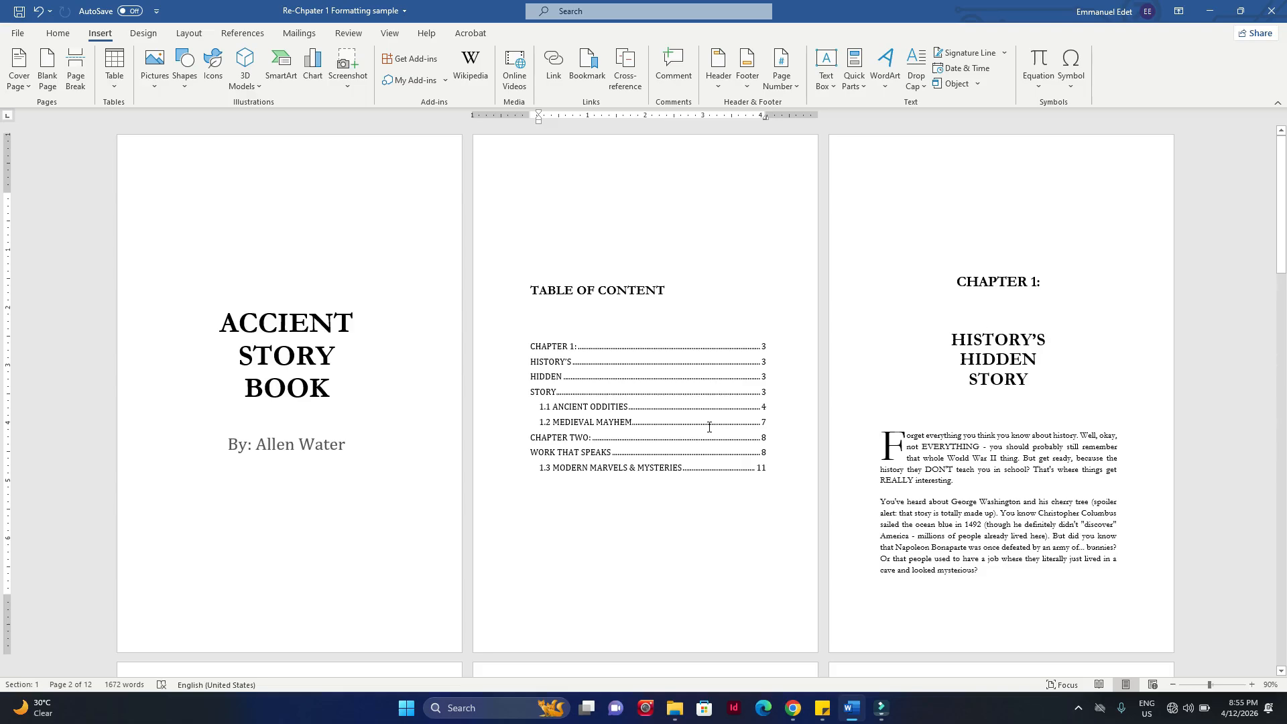
scroll(709, 427, "down", 9)
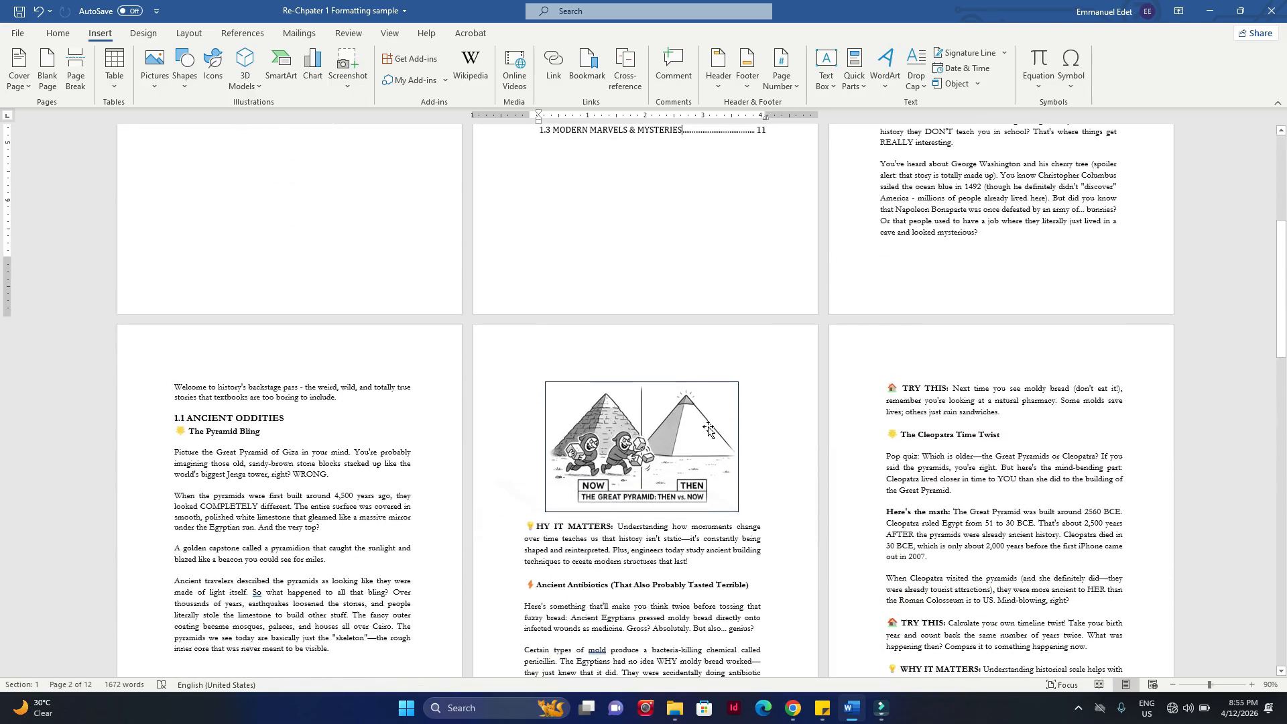
scroll(709, 429, "up", 9)
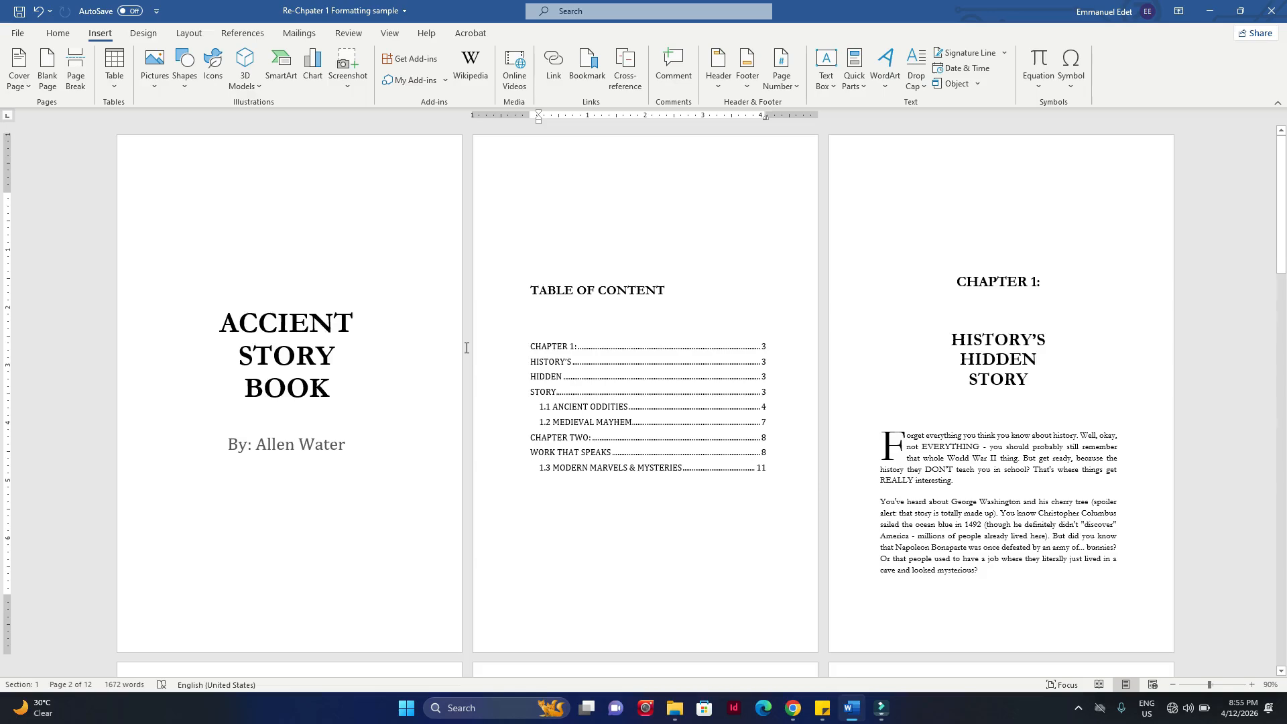
Step: Highlight the text from the title page through the Chapter 1 opening page to distinguish it from the following pages
left_click_drag(217, 269, 927, 596)
scroll(927, 597, "up", 18)
left_click(872, 485)
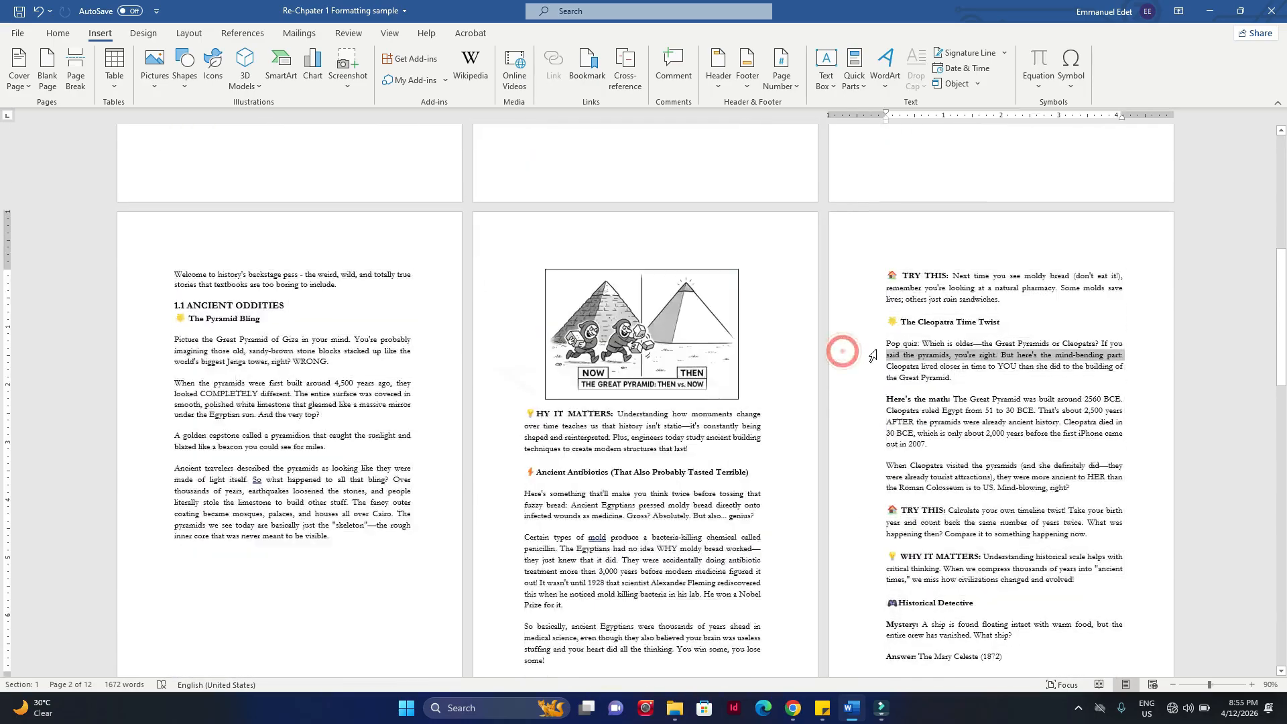
scroll(538, 325, "up", 10)
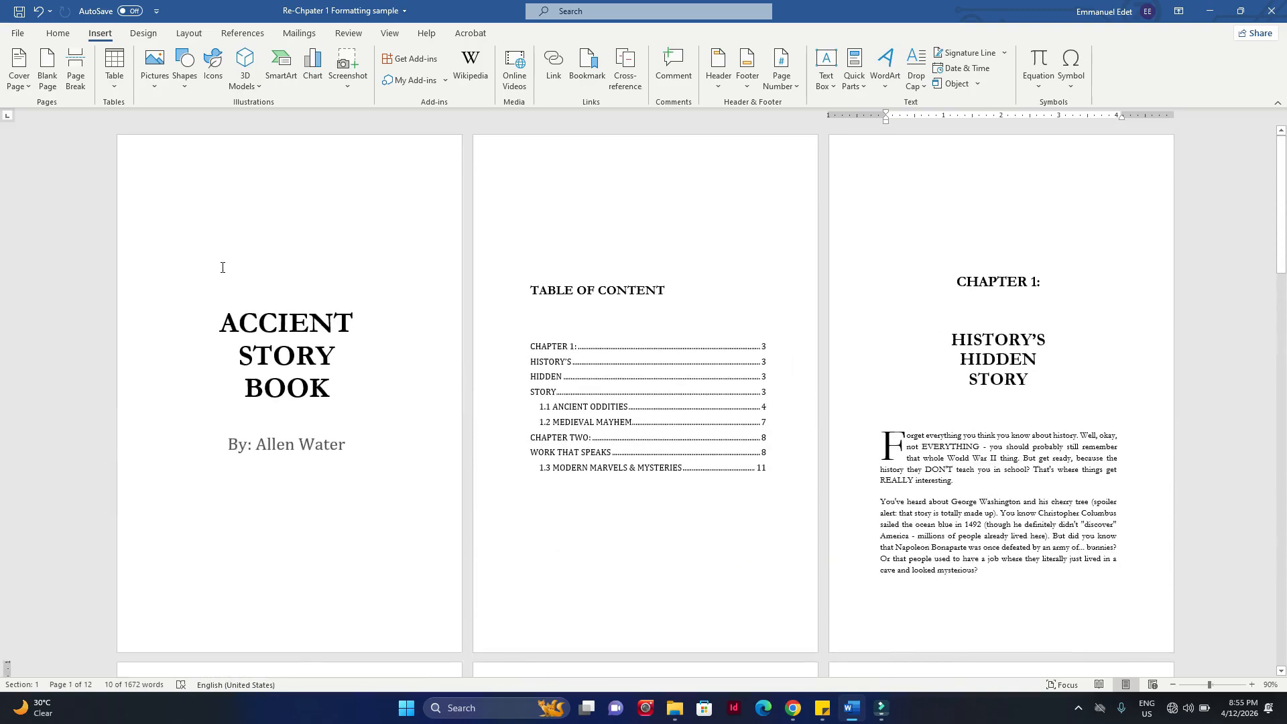
left_click_drag(221, 268, 965, 618)
scroll(971, 615, "down", 5)
scroll(966, 620, "down", 2)
scroll(910, 309, "up", 9)
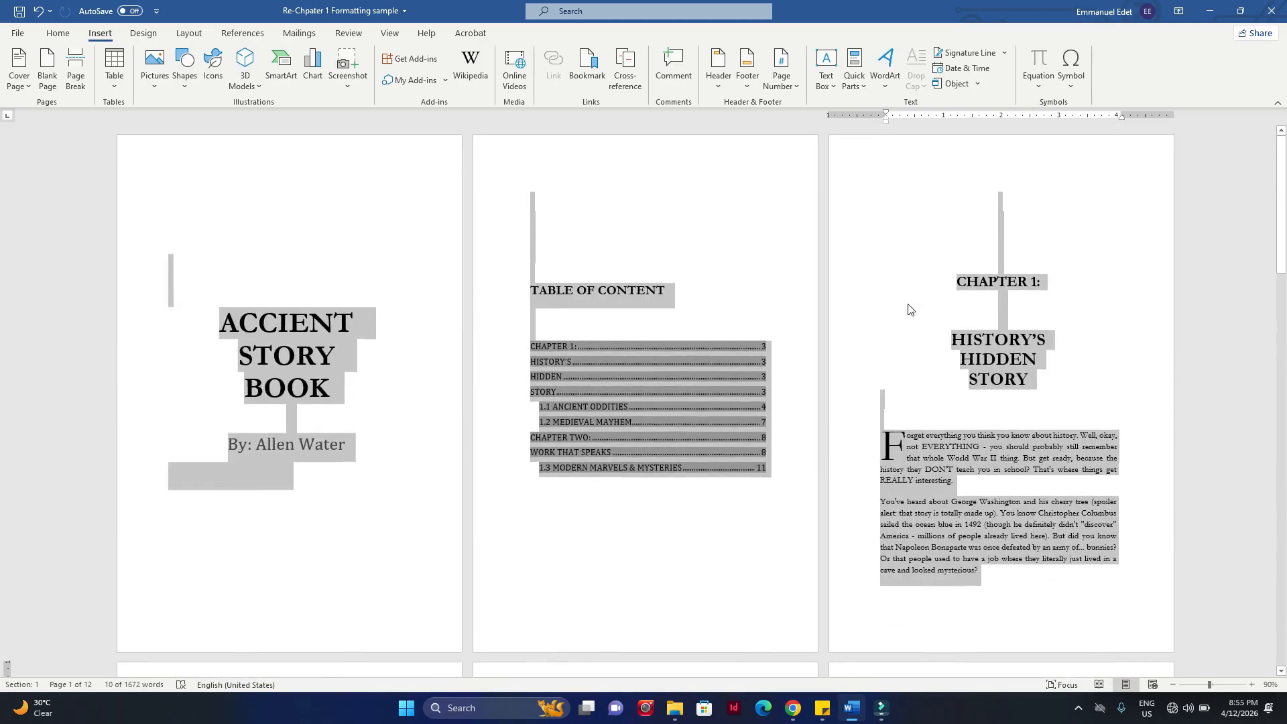
left_click(867, 255)
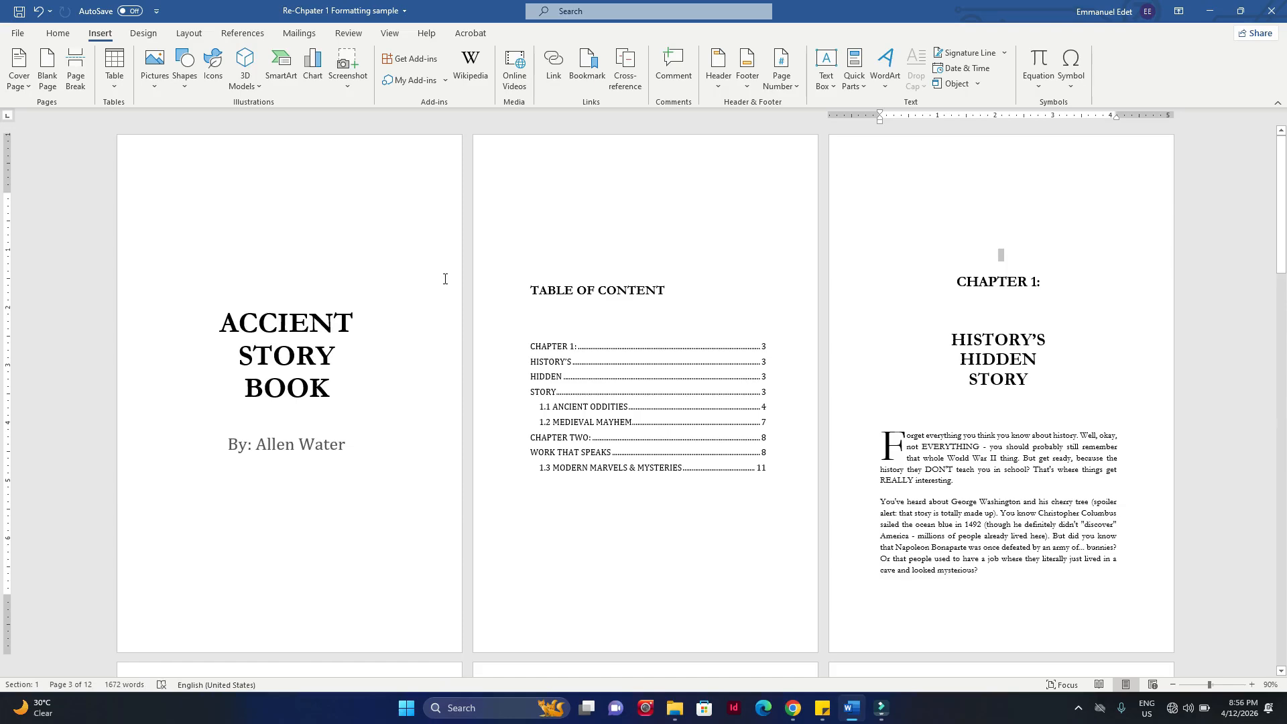
Step: Inspect where the first three pages end and the body text starting with the welcome paragraph begins
left_click(1003, 326)
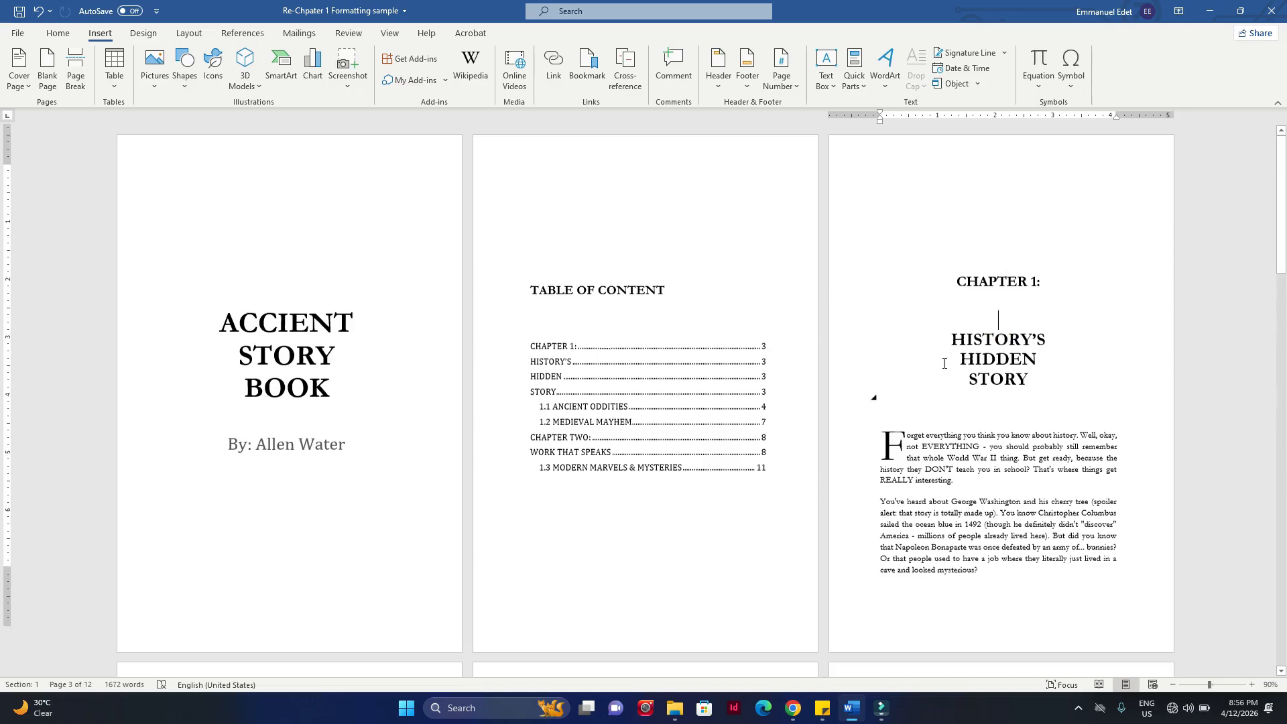
scroll(876, 403, "down", 3)
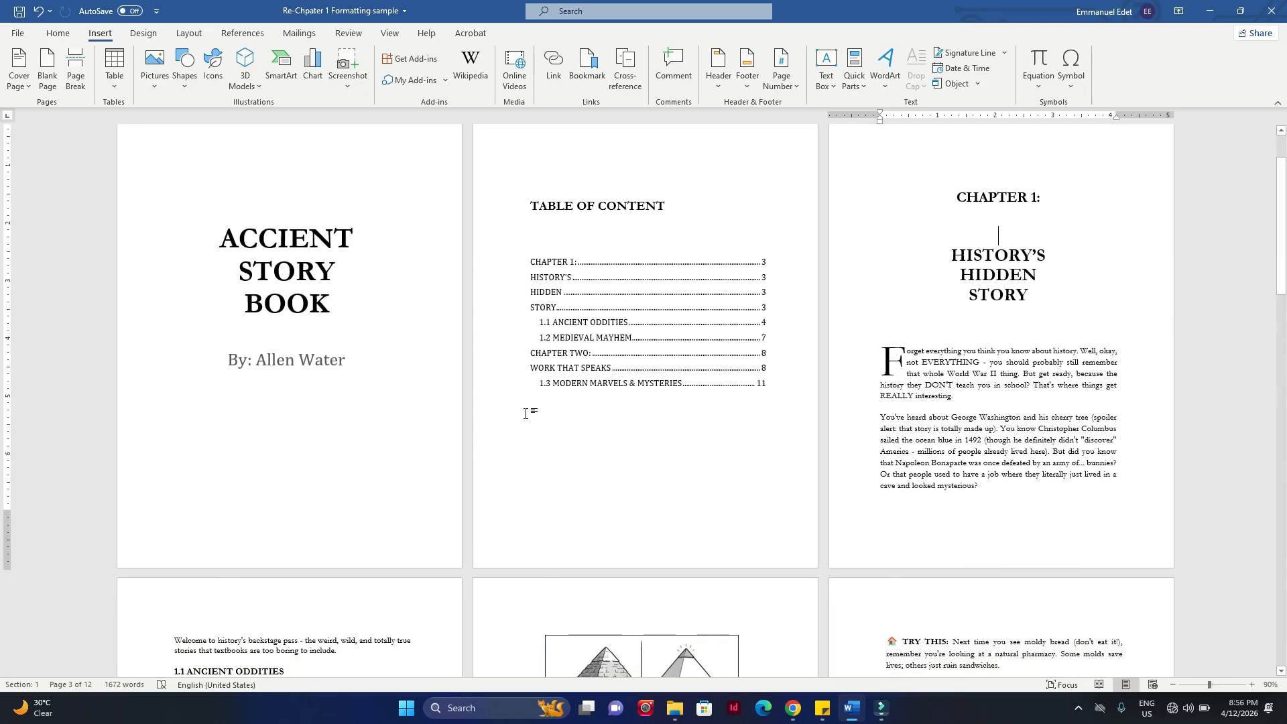
scroll(525, 414, "up", 3)
left_click_drag(249, 185, 407, 388)
left_click(686, 266)
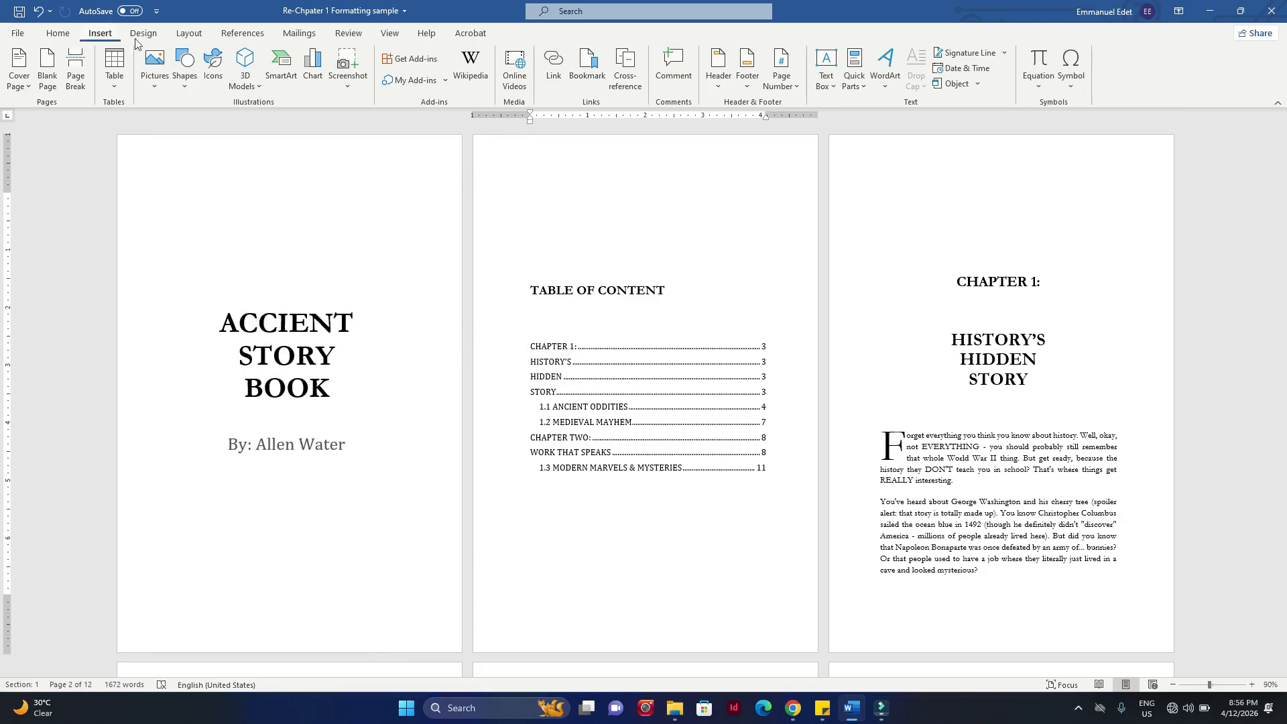
scroll(256, 195, "down", 1)
left_click(209, 180)
left_click_drag(238, 199, 1068, 556)
scroll(1067, 556, "down", 10)
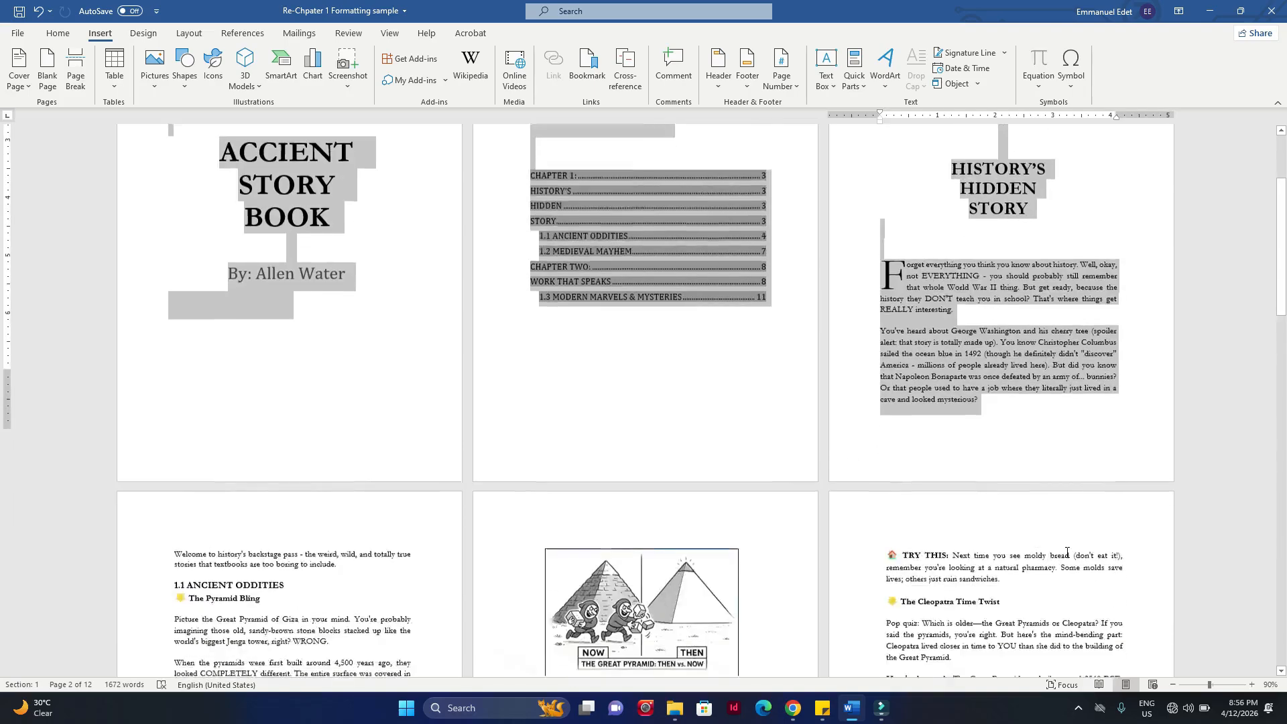
left_click(378, 364)
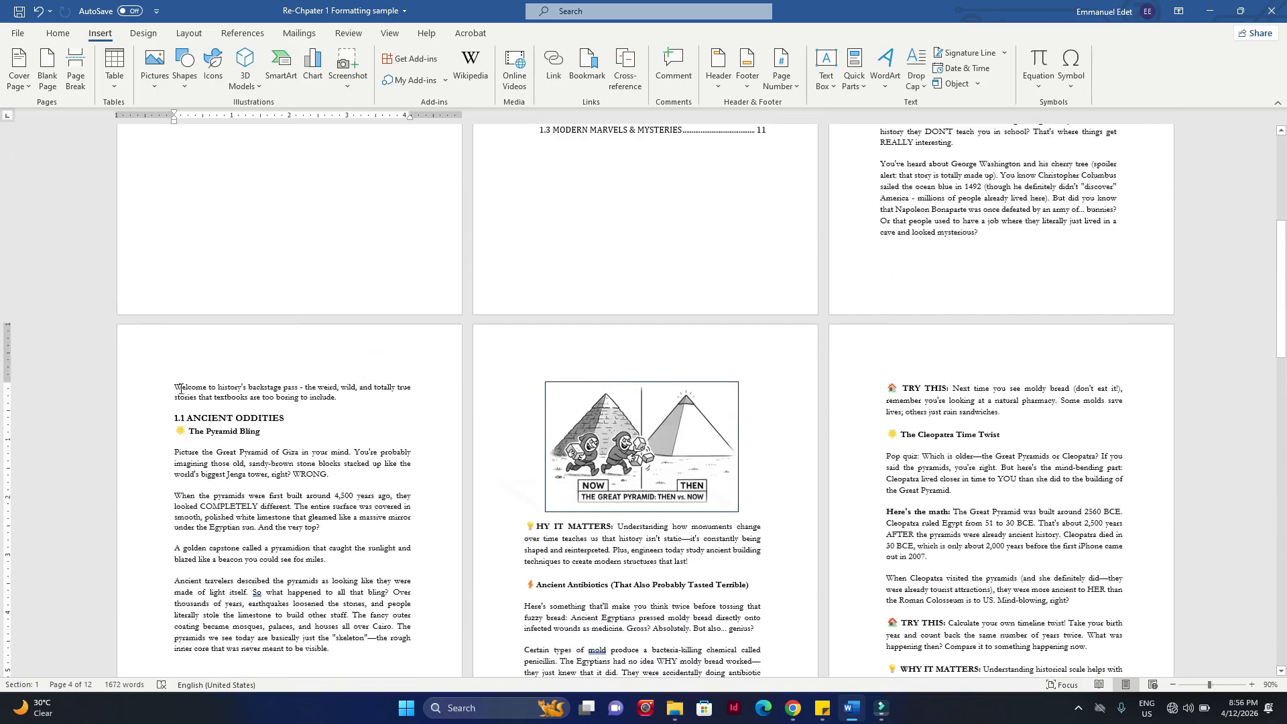
Step: Examine the body text from the welcome paragraph, the Chapter Two opening page and the remaining pages as separate parts
left_click_drag(171, 386, 357, 563)
scroll(785, 600, "down", 14)
scroll(375, 646, "down", 3)
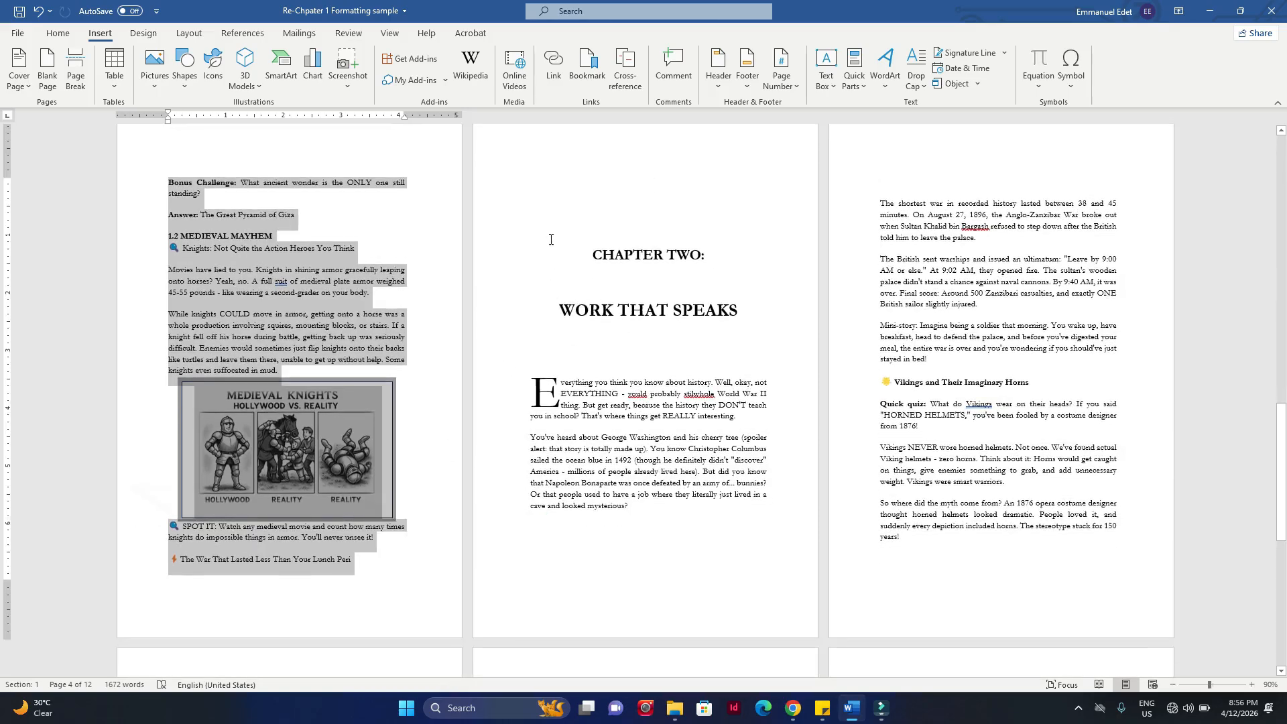
left_click_drag(531, 201, 722, 569)
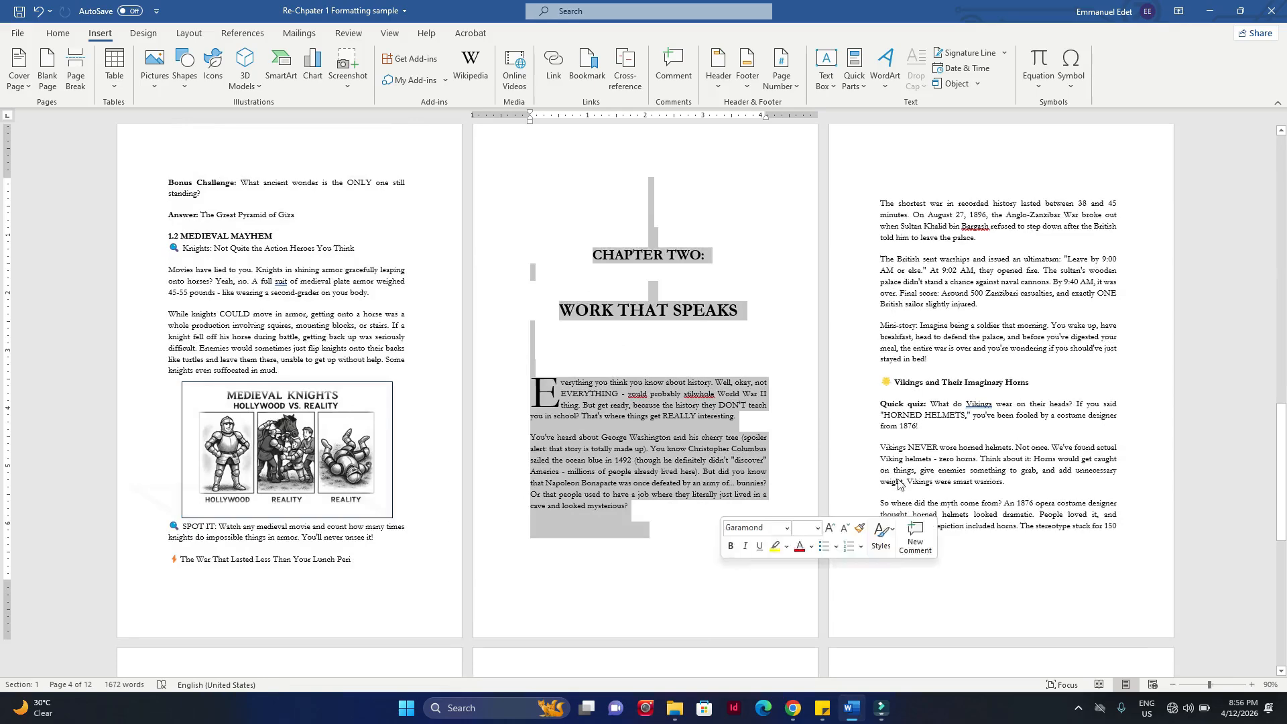
left_click(1086, 361)
left_click_drag(882, 203, 1003, 584)
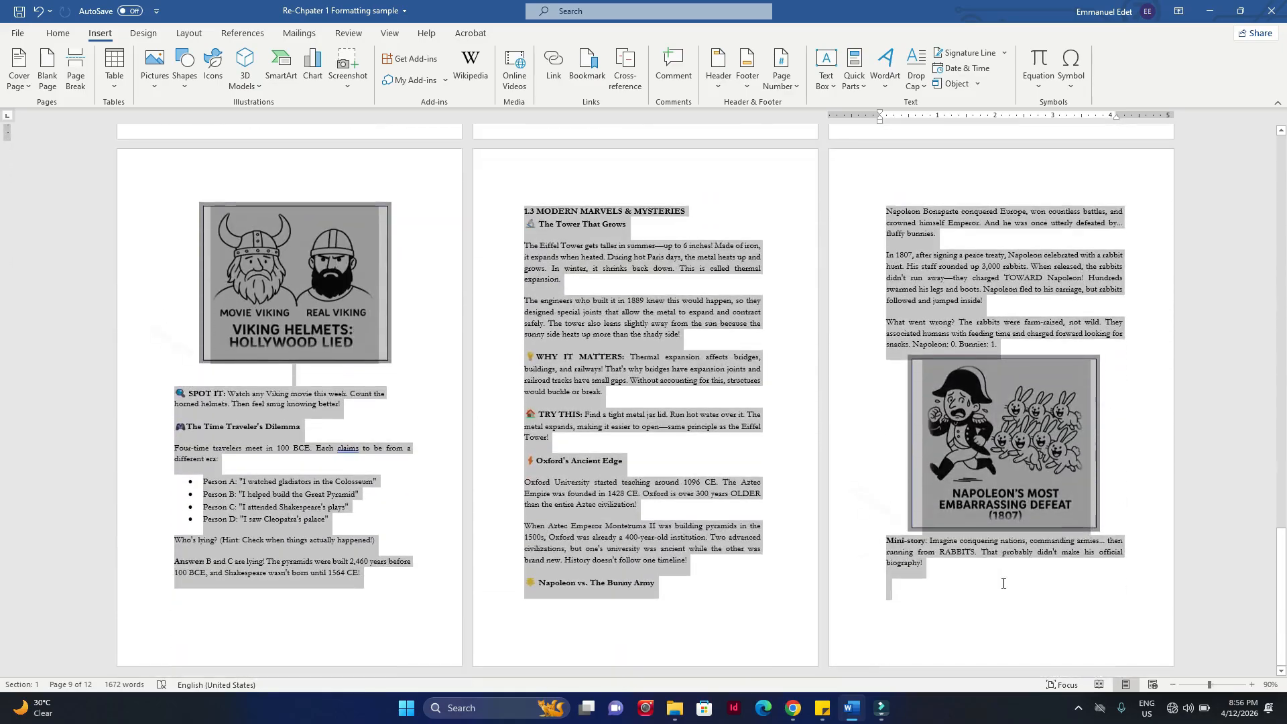
Step: Insert centred Plain Number 2 page numbers at the bottom of all the manuscript's pages and leave footer editing
scroll(848, 391, "up", 3)
scroll(848, 391, "up", 20)
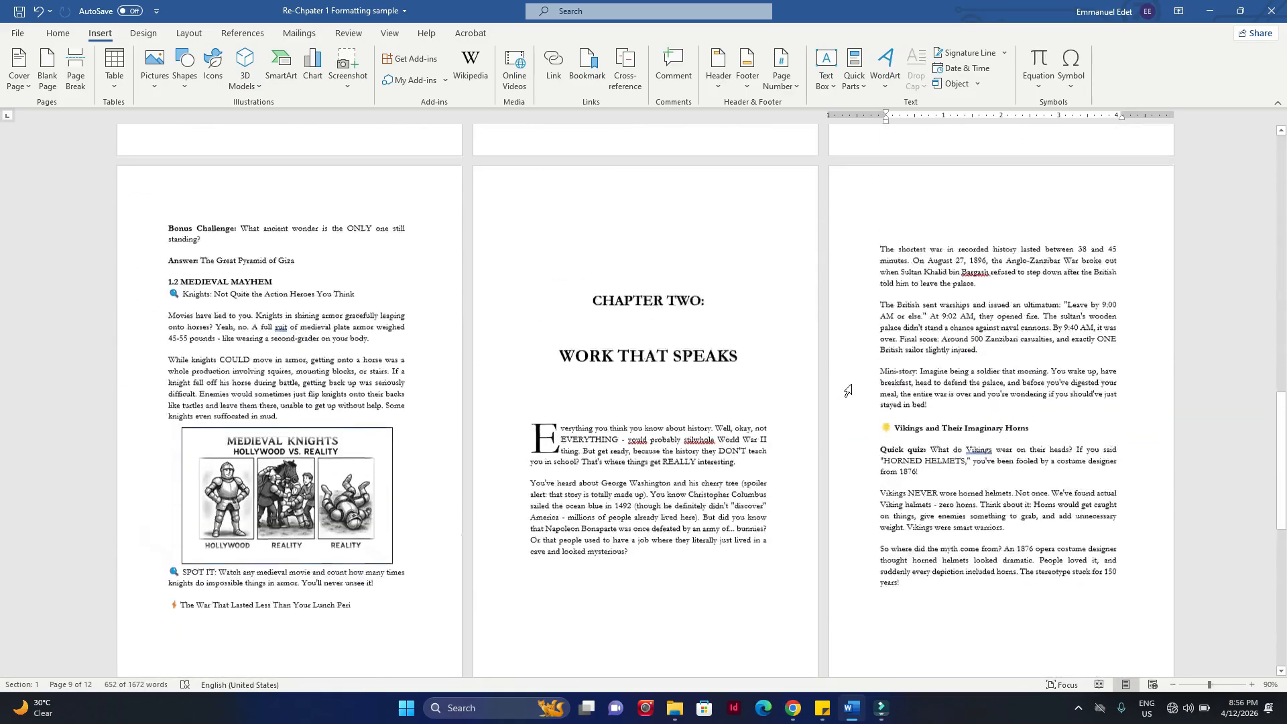
scroll(848, 391, "up", 6)
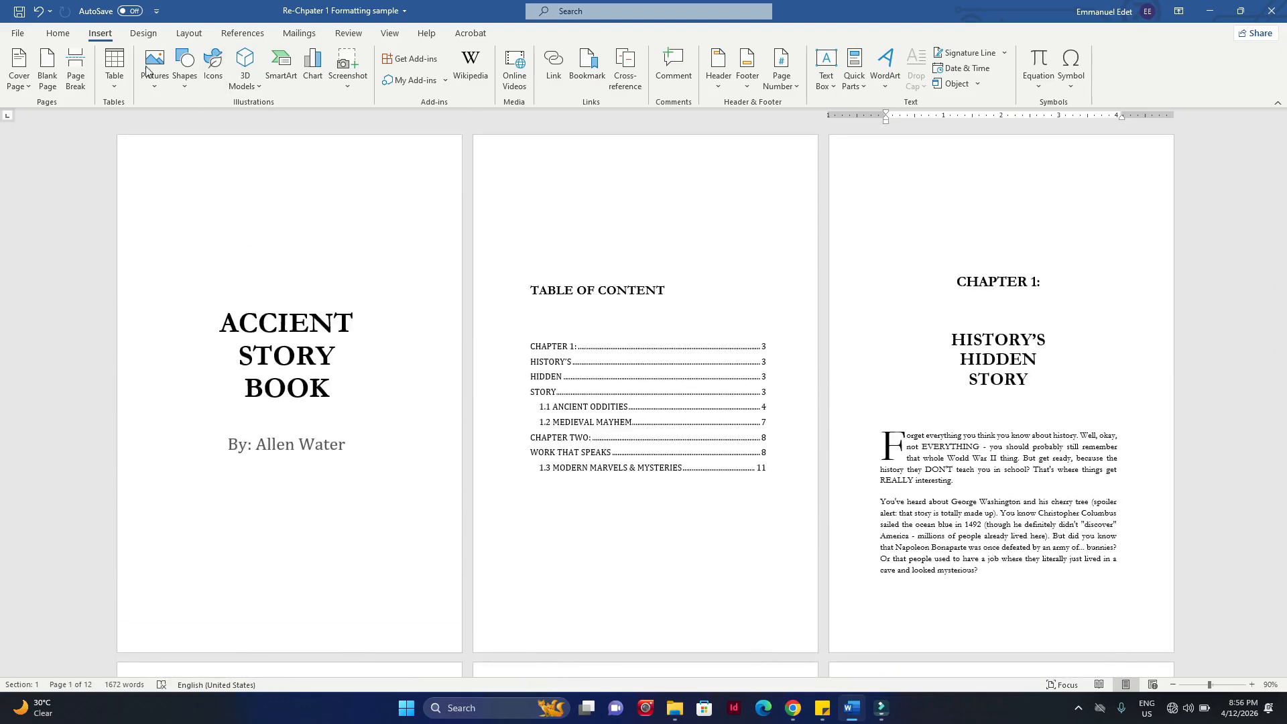
left_click(782, 88)
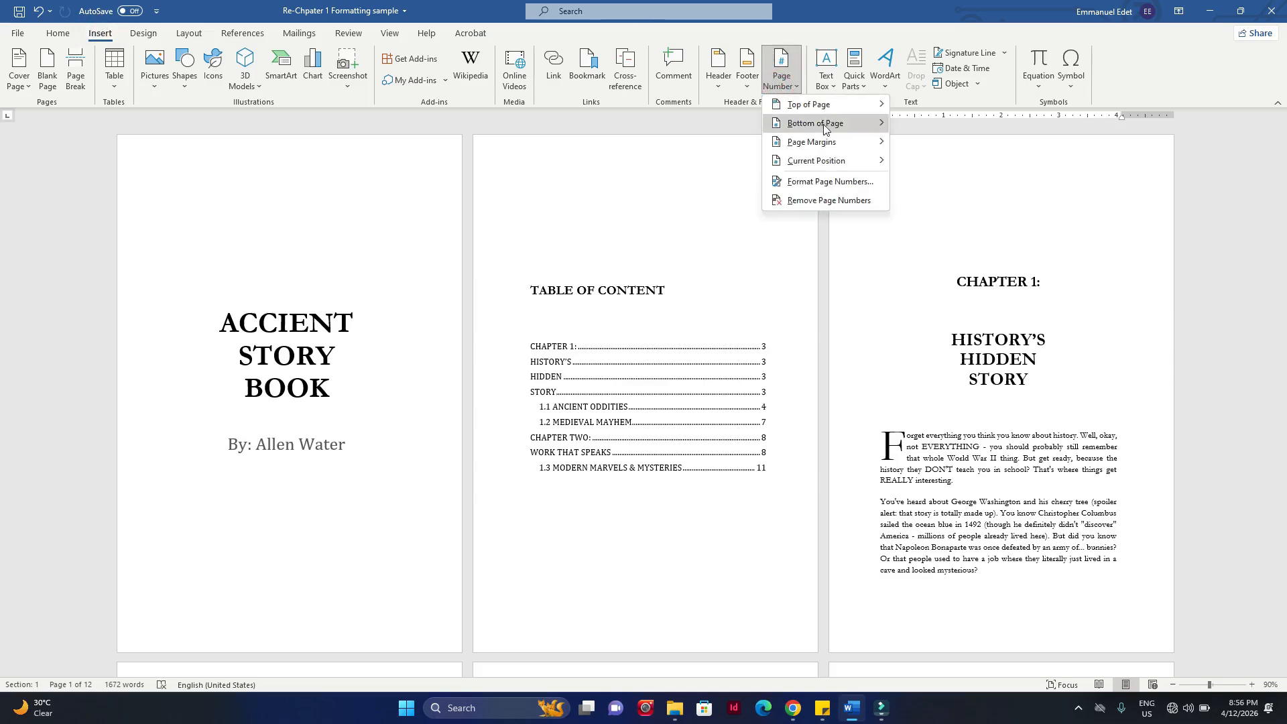
mouse_move(846, 126)
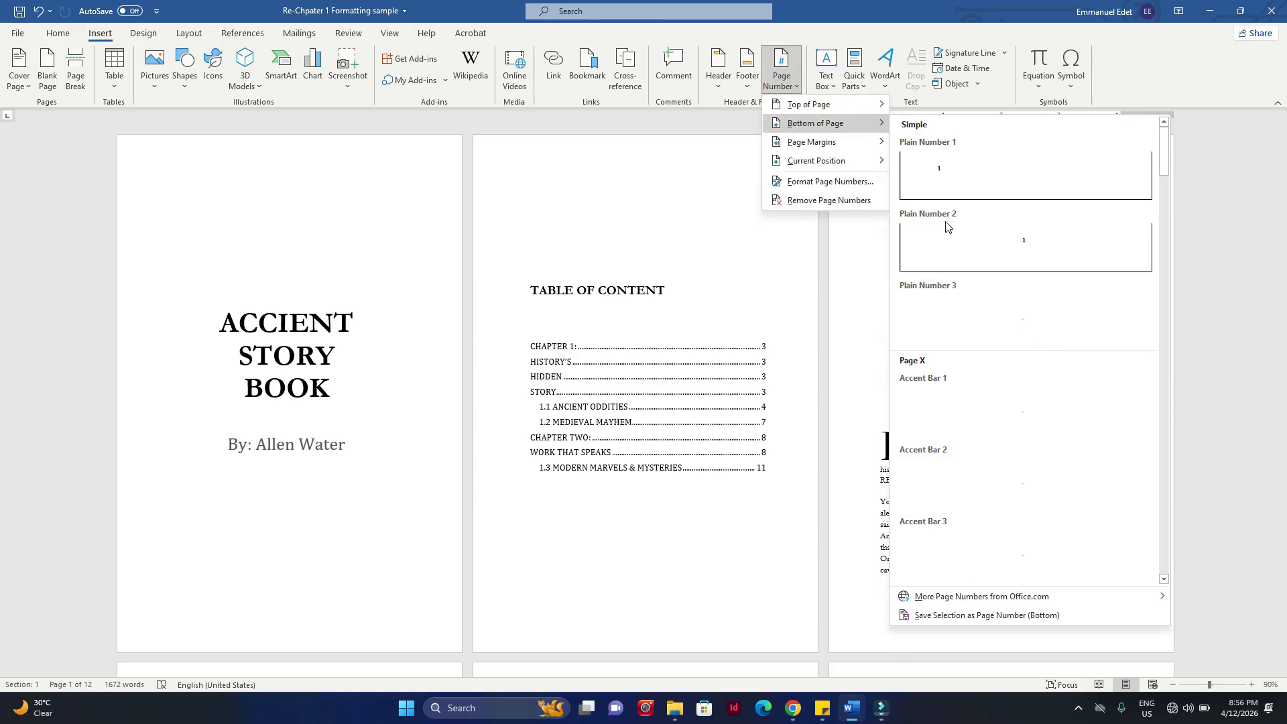
left_click(1032, 248)
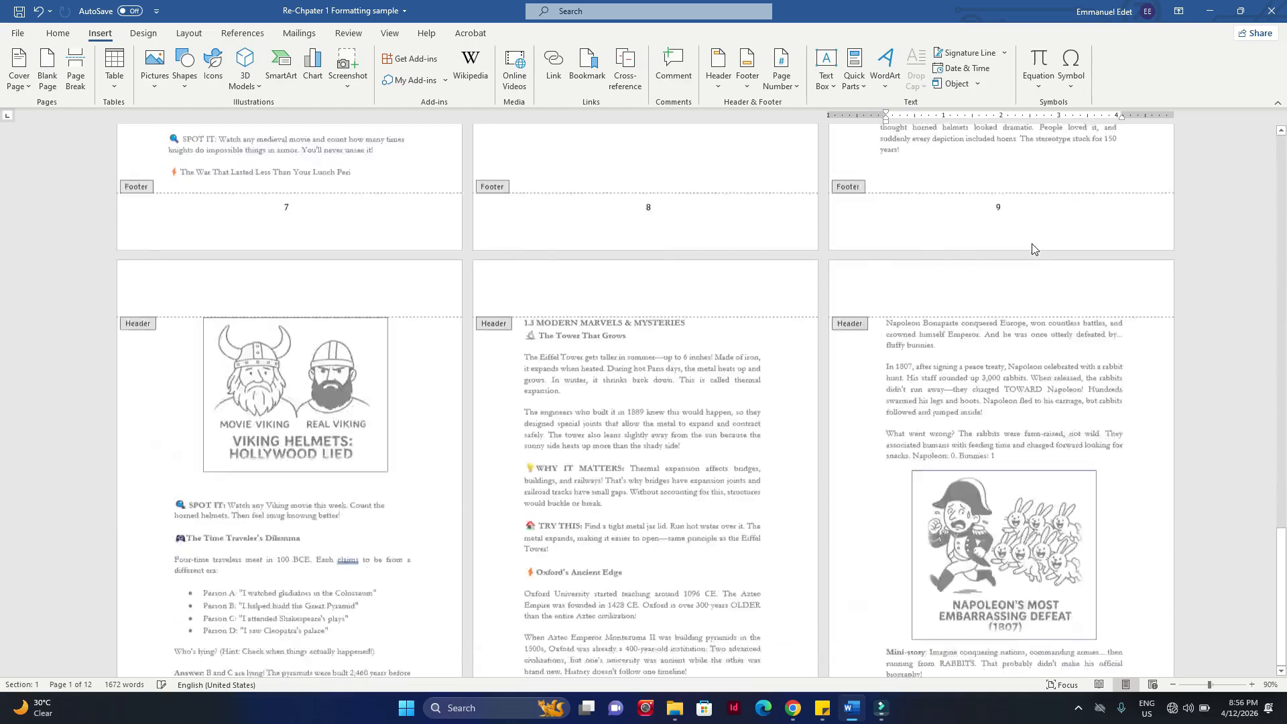
scroll(1032, 243, "up", 3)
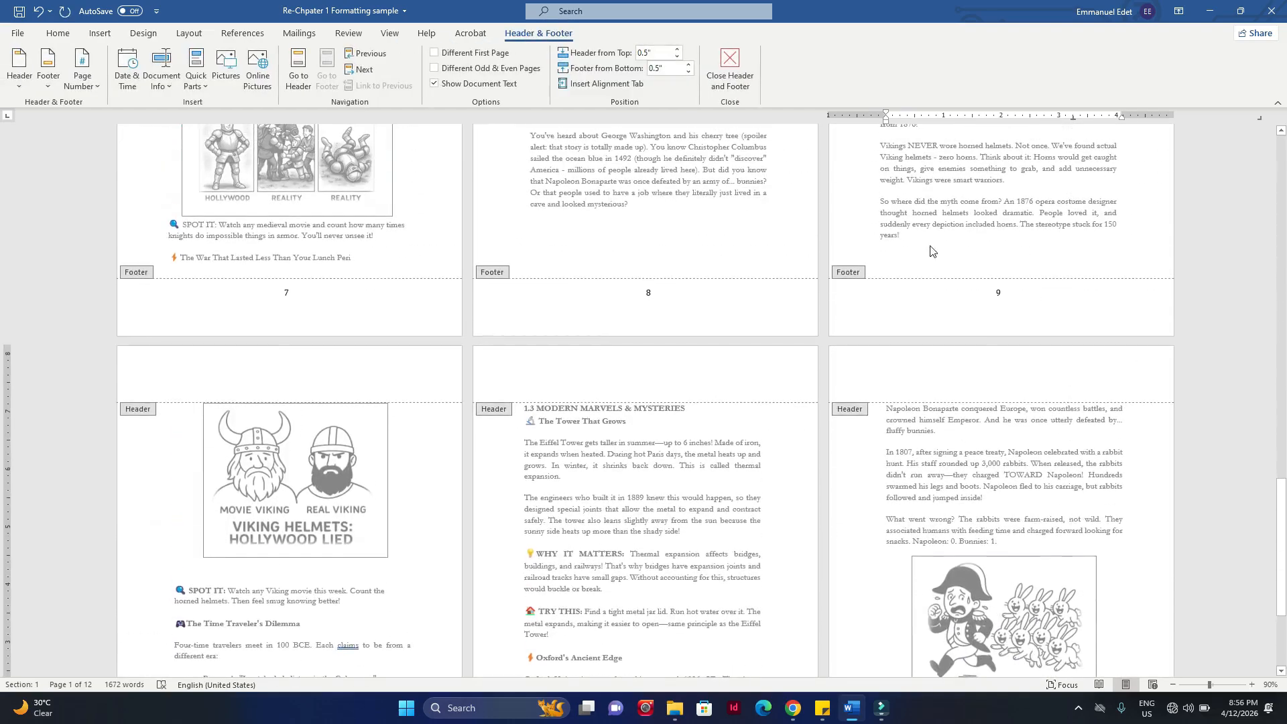
double_click(927, 245)
left_click(1067, 271)
Step: Check the inserted footer page numbers from the later chapters back to the title, table of contents and Chapter 1 opening pages
scroll(1067, 272, "up", 10)
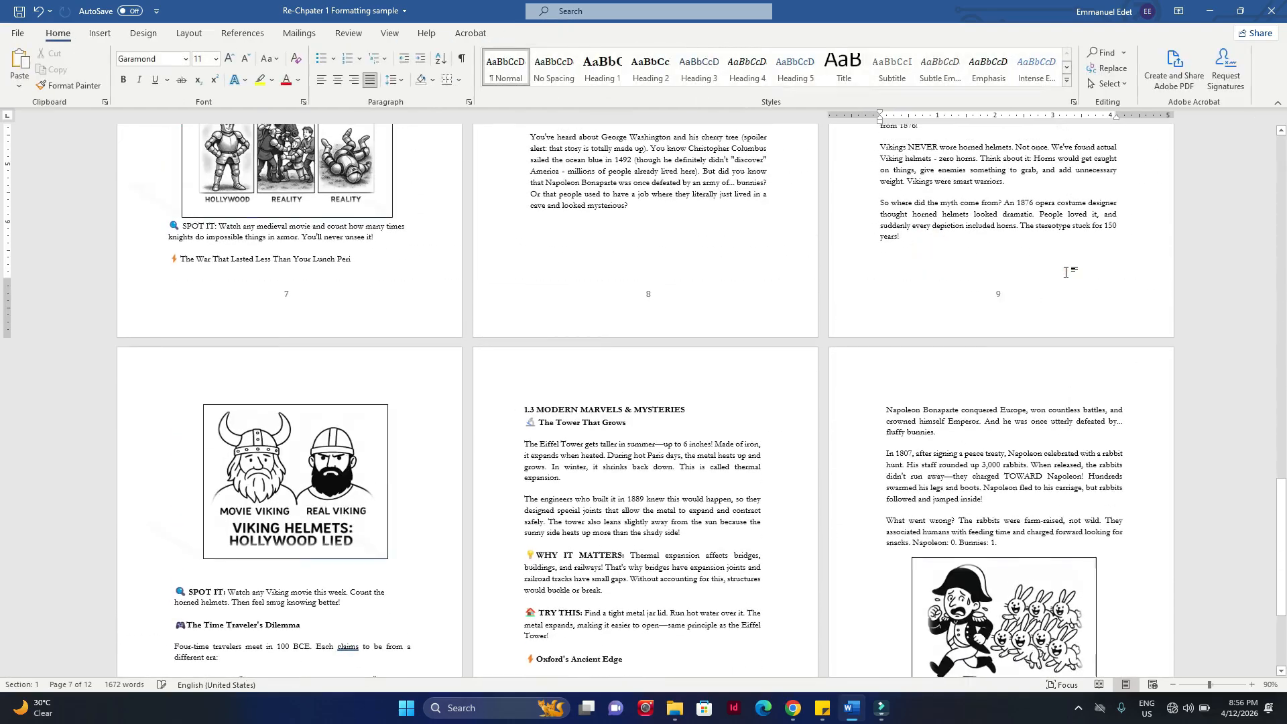
scroll(995, 261, "up", 8)
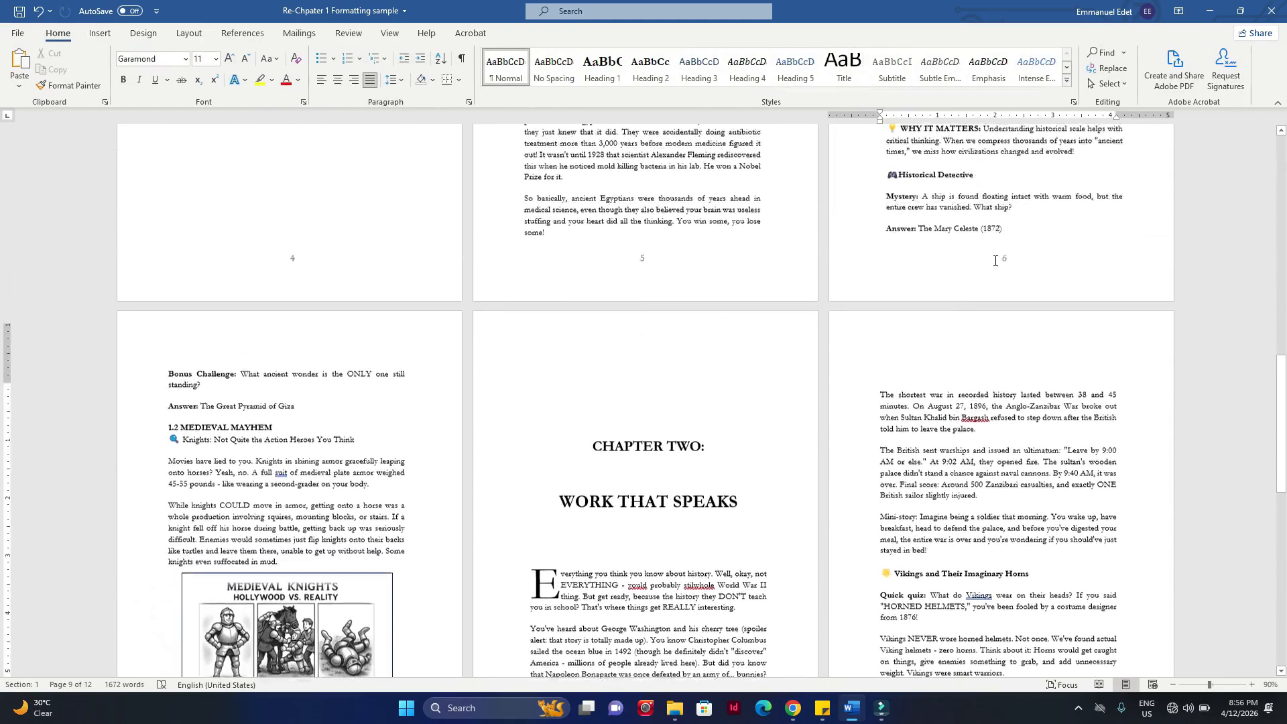
scroll(995, 262, "up", 7)
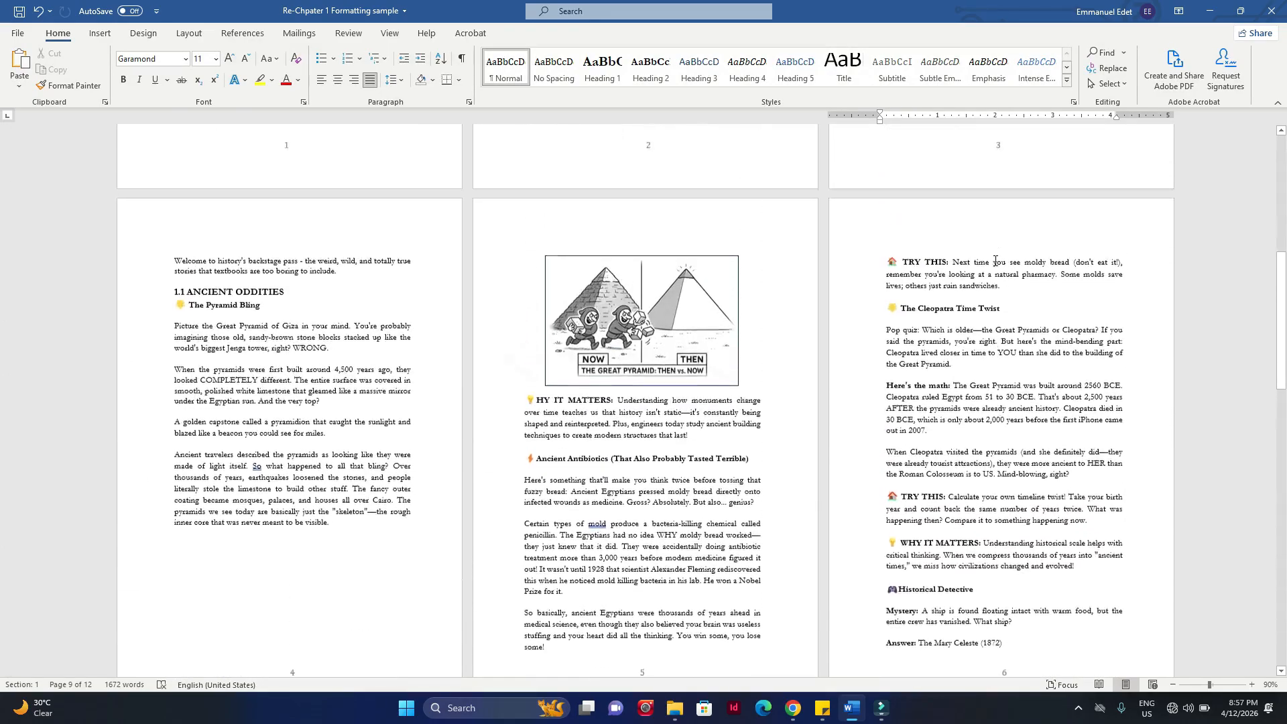
scroll(995, 264, "up", 6)
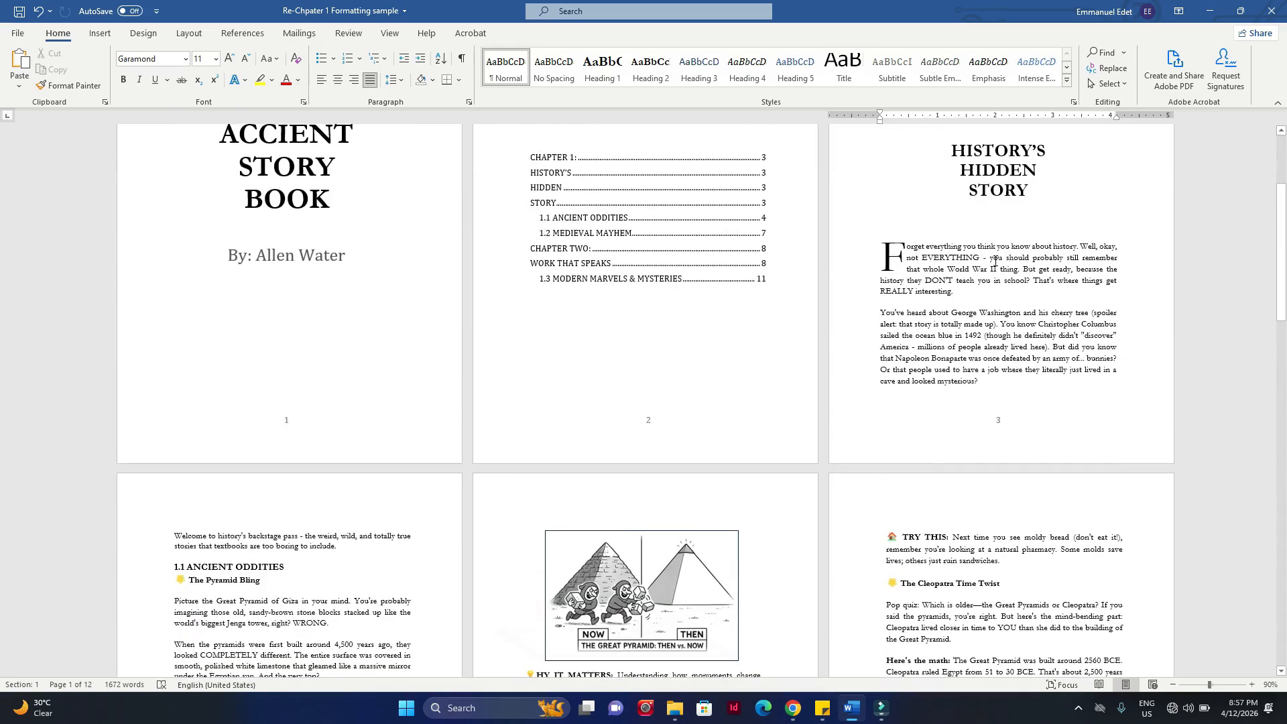
scroll(995, 262, "up", 5)
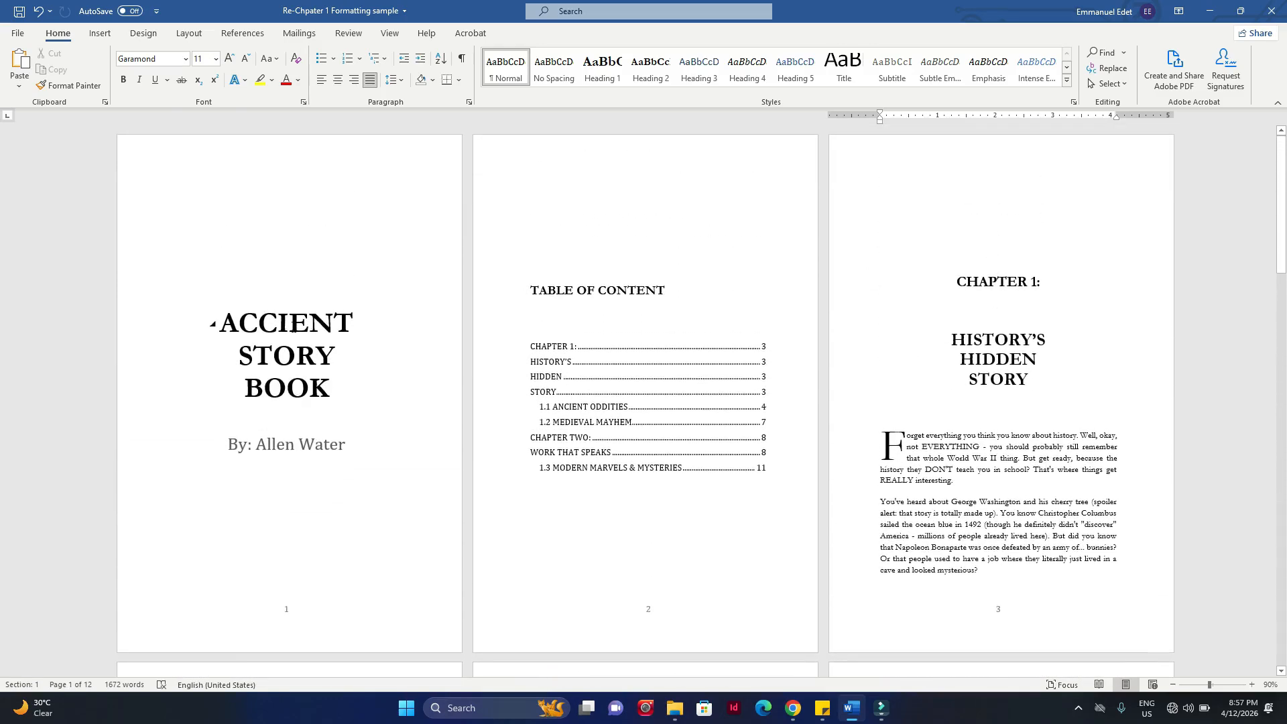
scroll(656, 314, "down", 5)
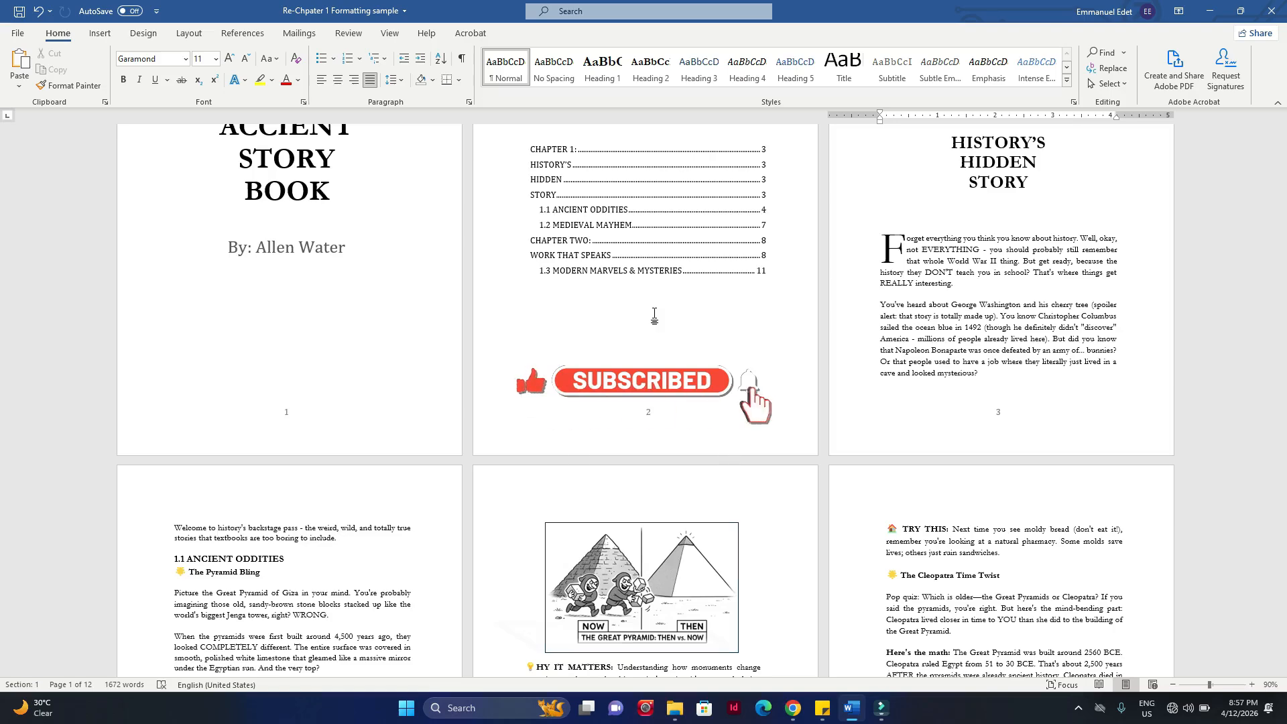
scroll(655, 313, "up", 4)
scroll(683, 316, "down", 3)
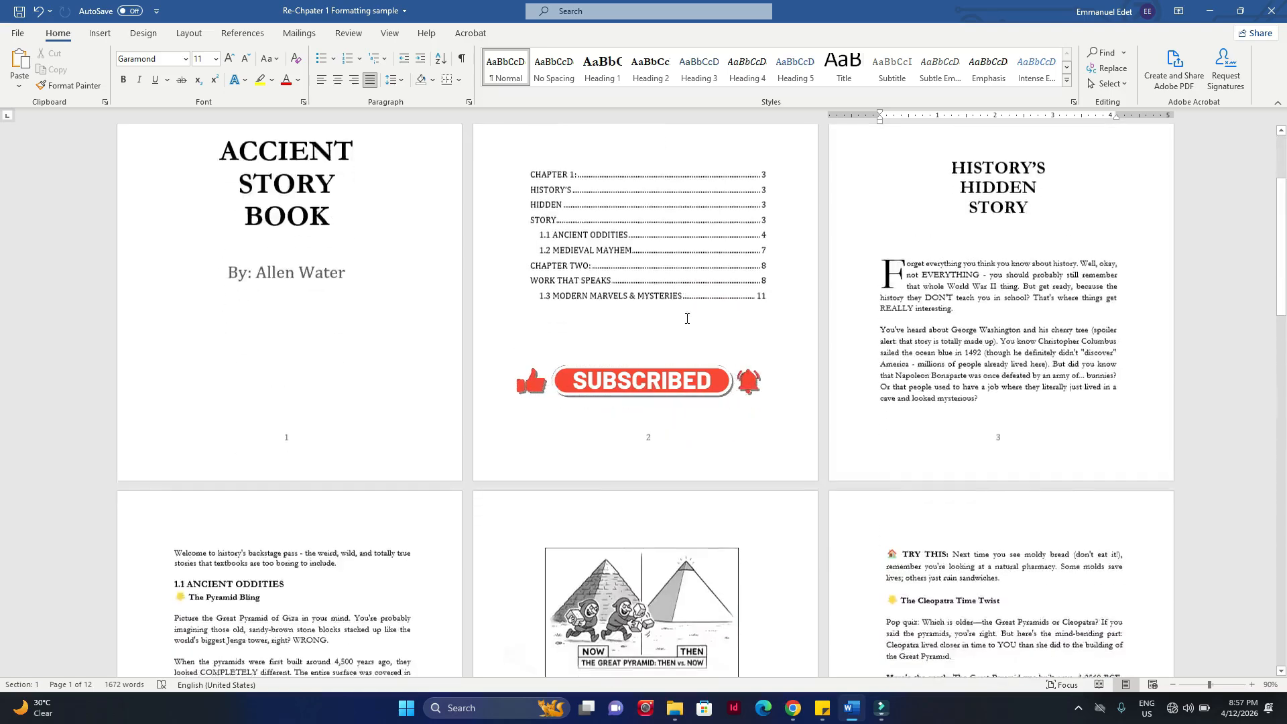
scroll(687, 317, "down", 4)
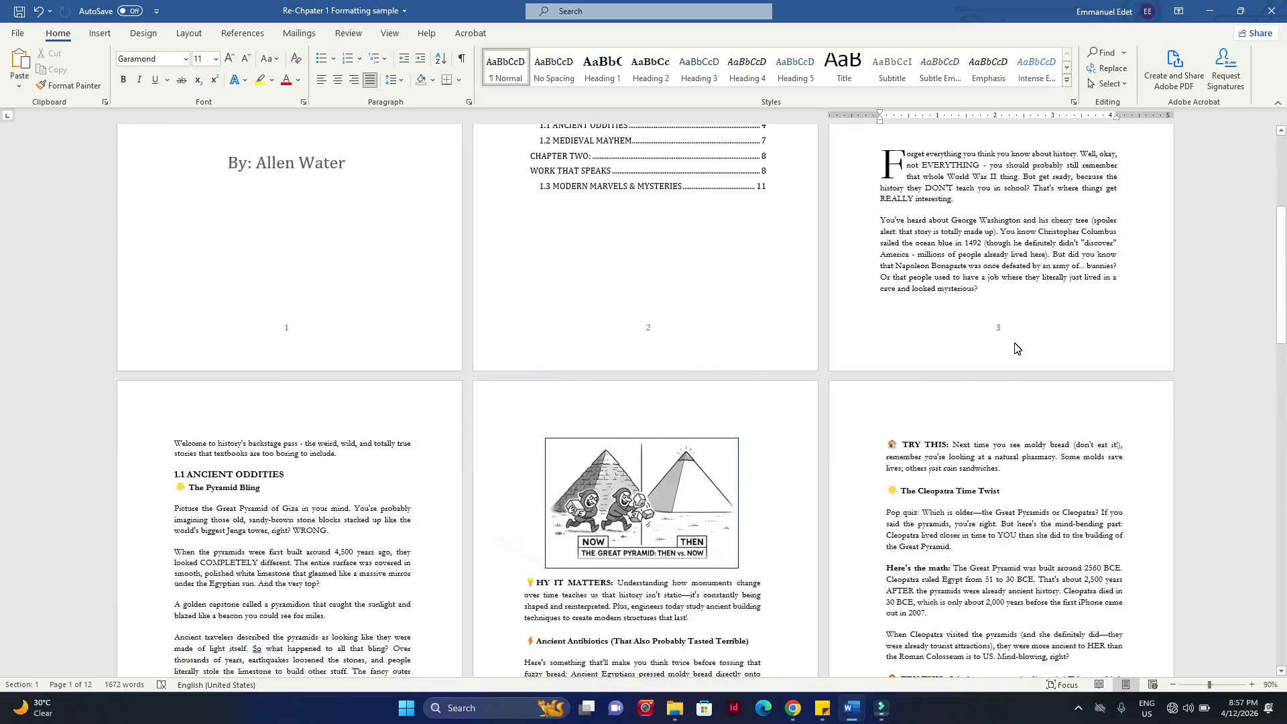
Step: Examine how the page numbering runs from the front pages through the Chapter Two opening page and the pages after it
scroll(1016, 343, "up", 2)
scroll(1016, 343, "up", 3)
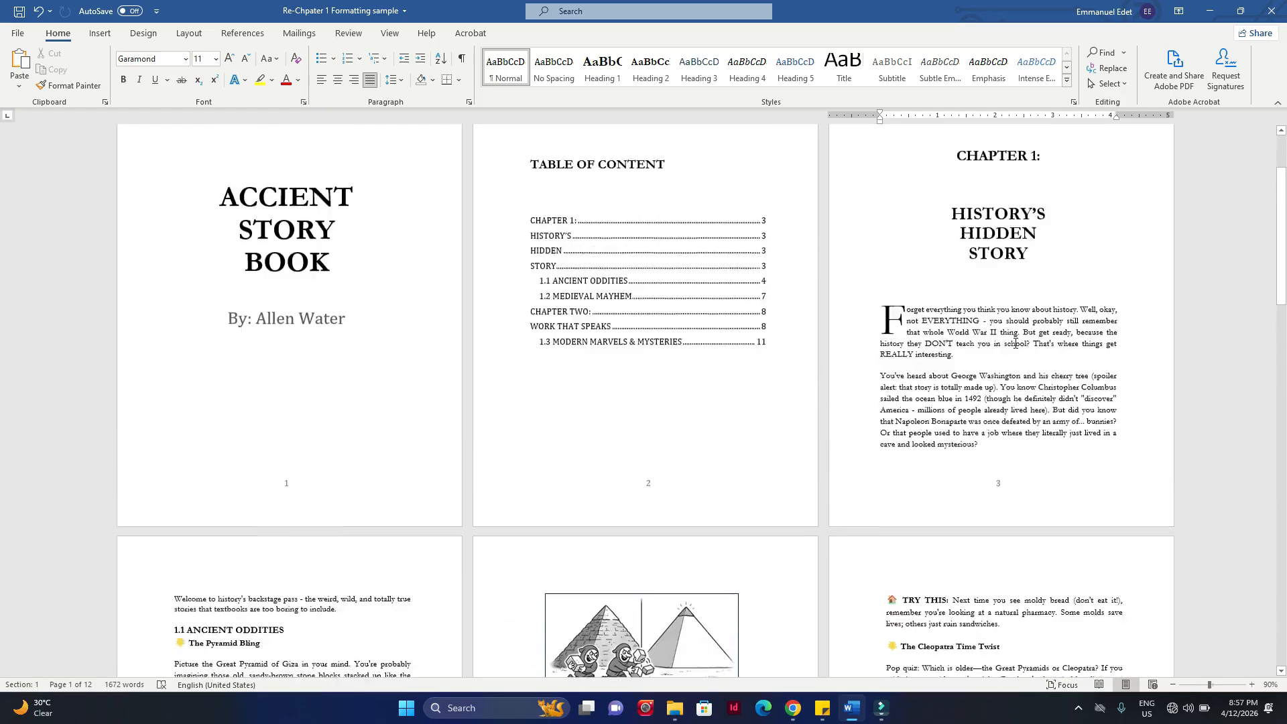
scroll(681, 264, "down", 10)
scroll(1027, 630, "down", 10)
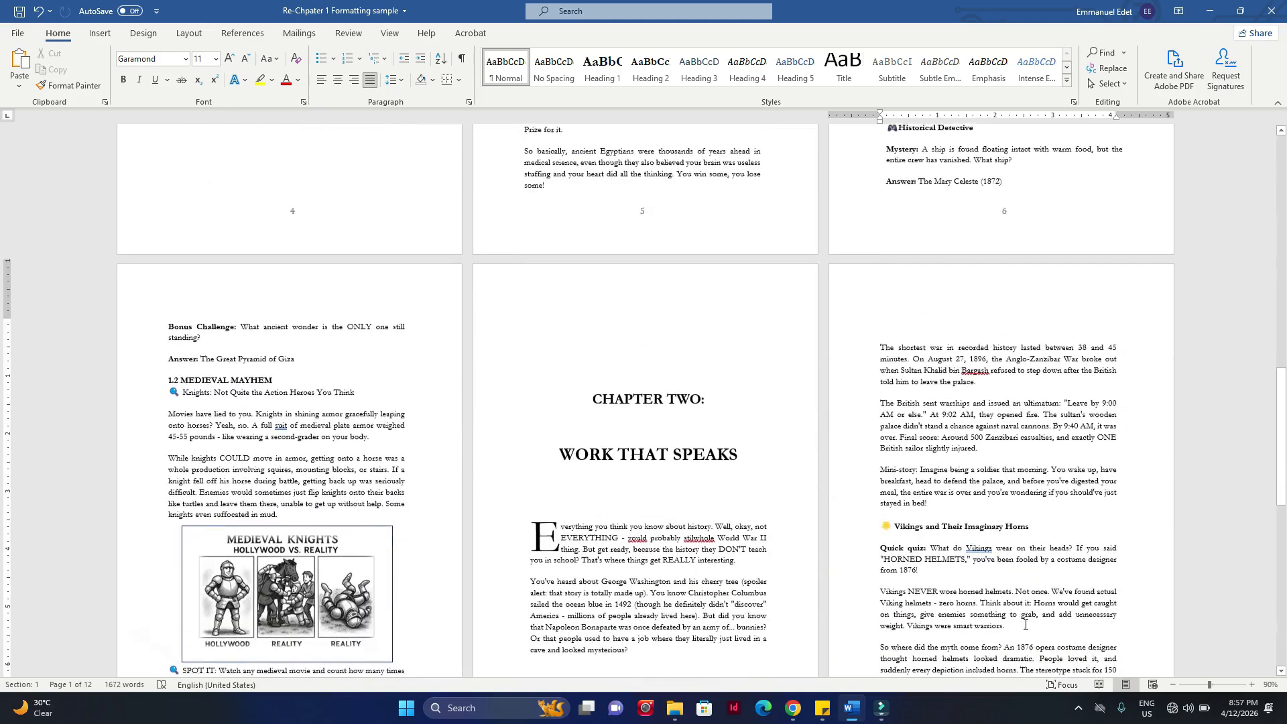
scroll(372, 218, "down", 15)
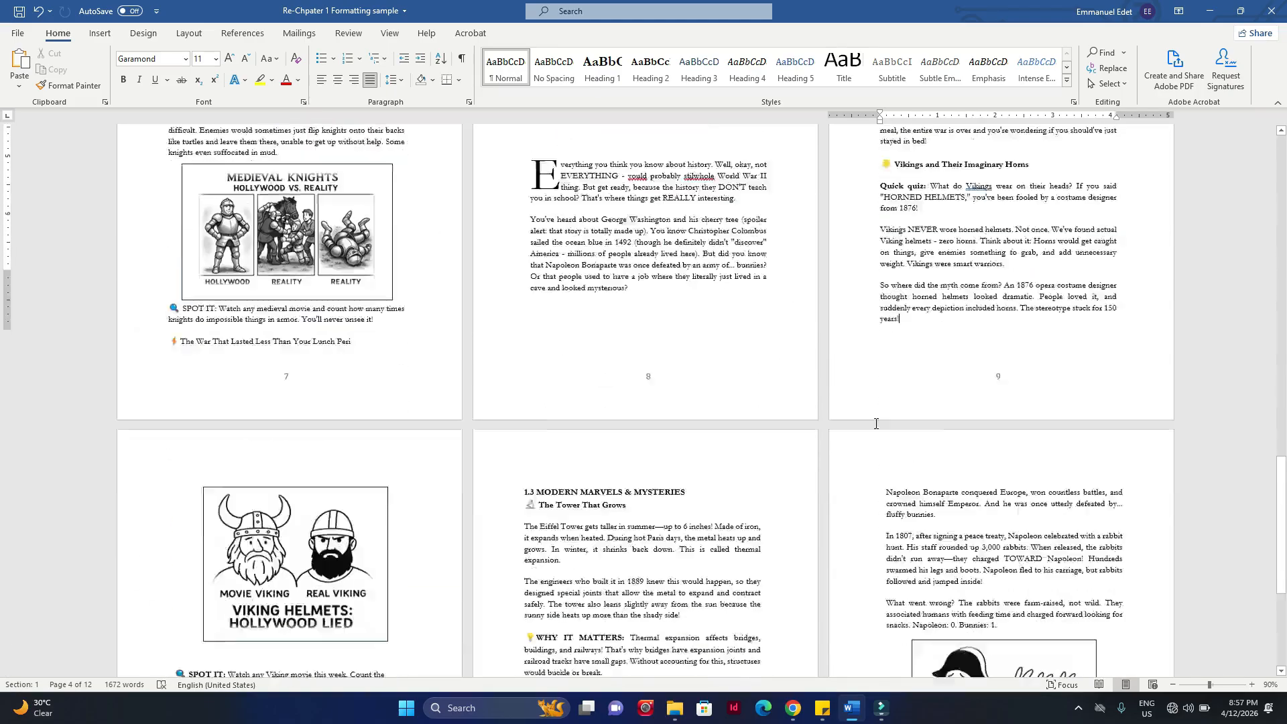
scroll(887, 507, "up", 20)
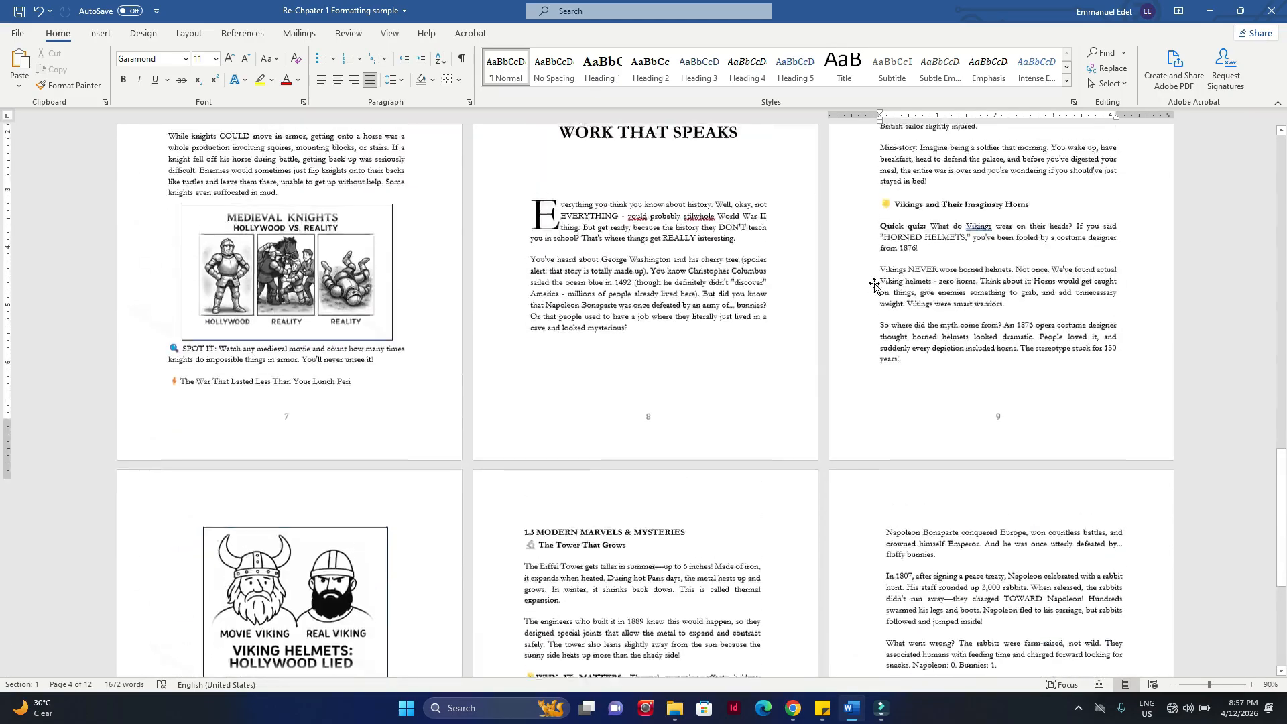
scroll(869, 289, "up", 15)
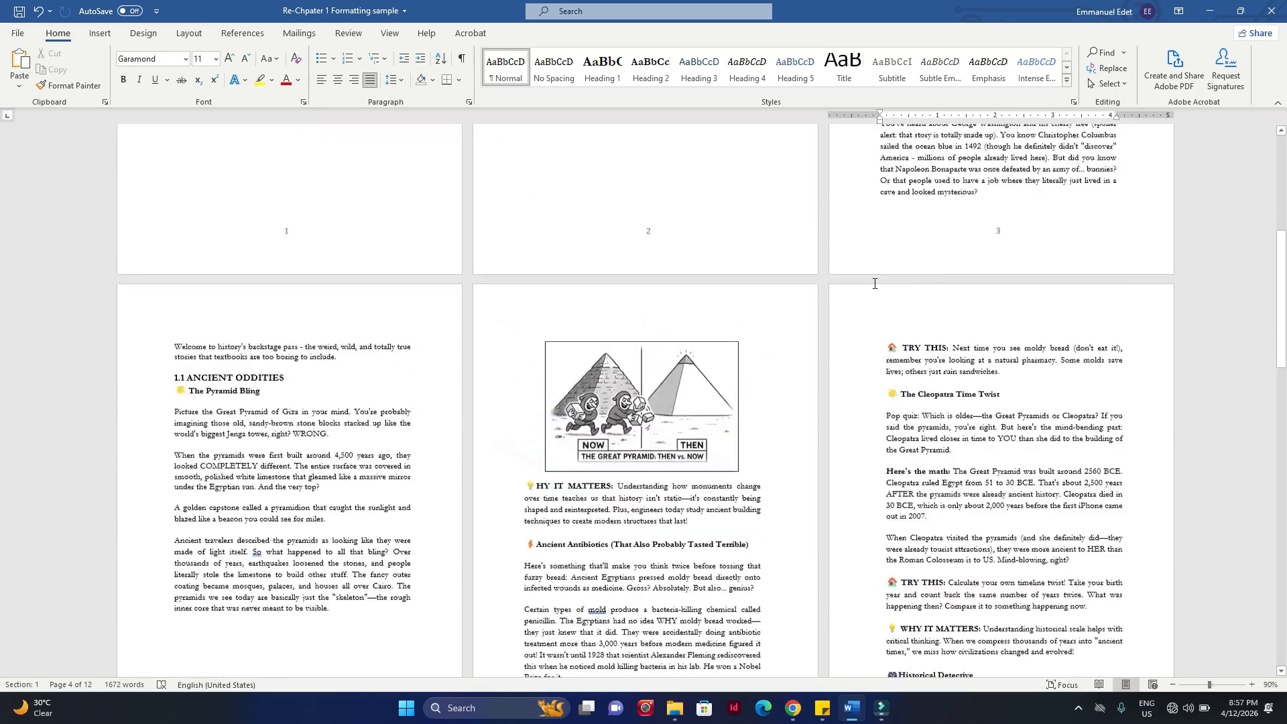
scroll(874, 284, "up", 2)
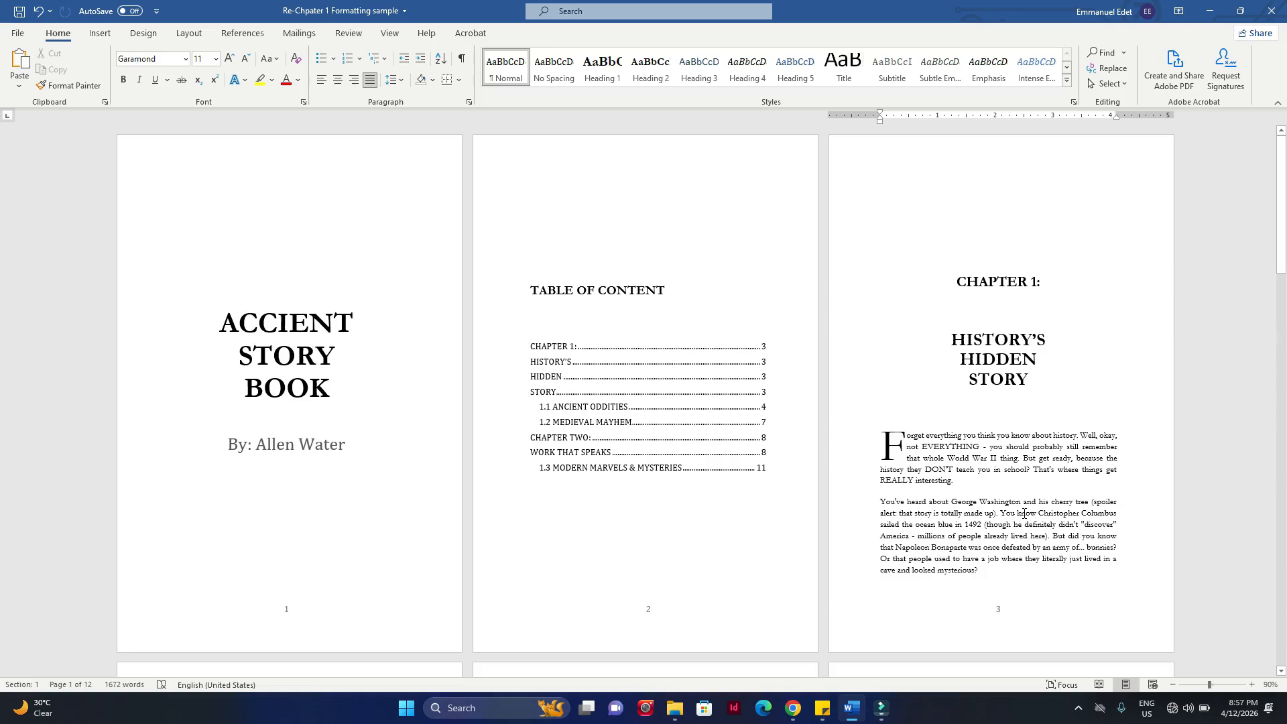
Step: Highlight the text from the title page through the Chapter 1 opening page to mark out the first section
scroll(933, 417, "down", 1)
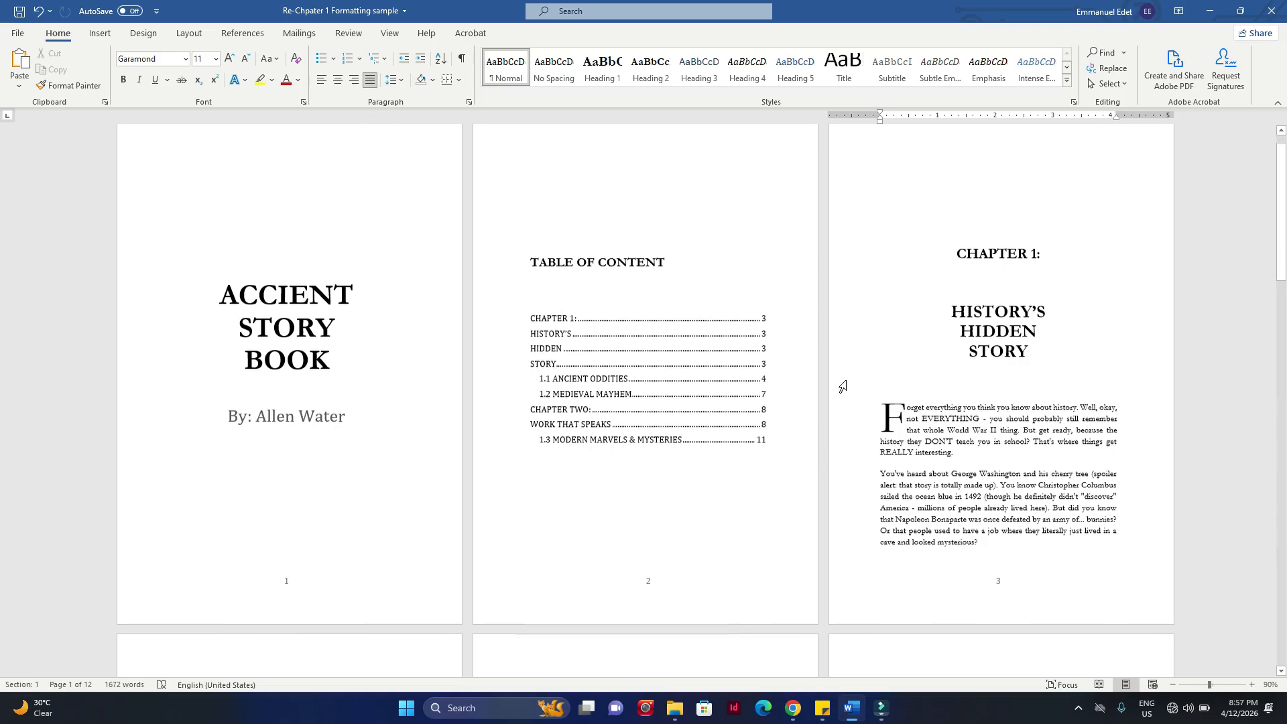
scroll(841, 384, "up", 1)
scroll(601, 305, "down", 3)
left_click_drag(536, 319, 998, 507)
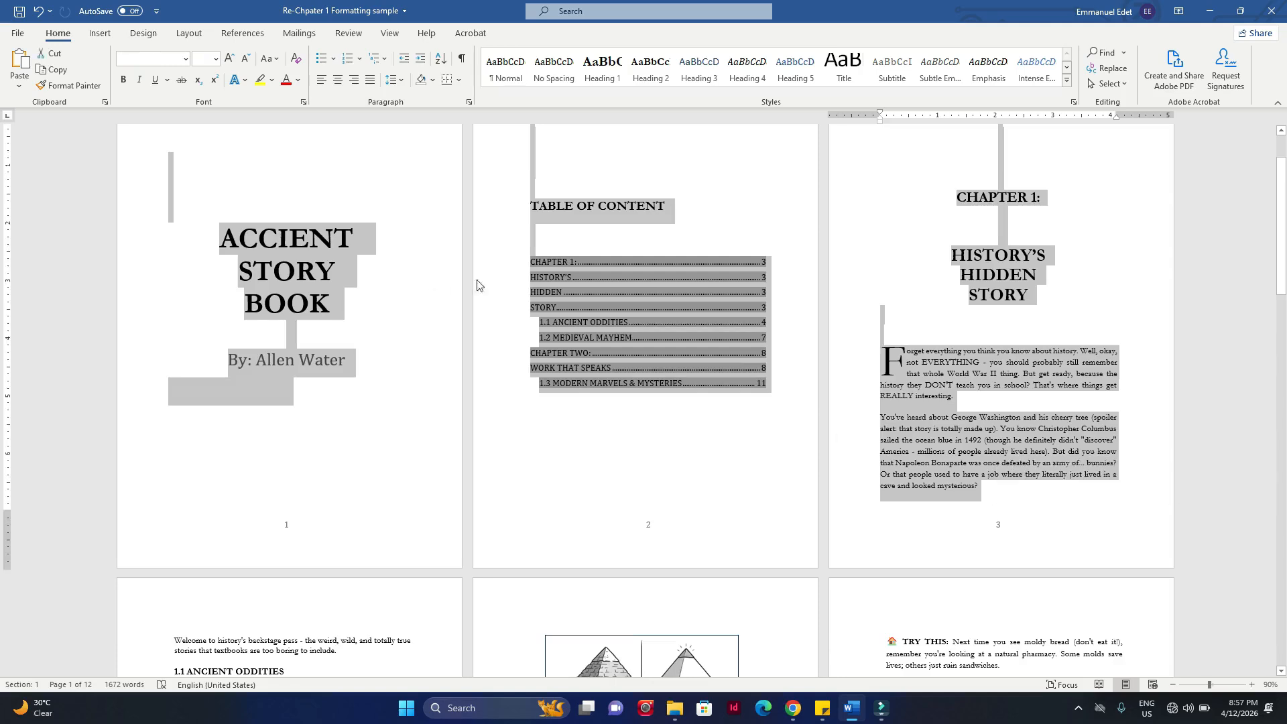
left_click(968, 295)
left_click_drag(981, 487, 670, 371)
left_click_drag(429, 327, 278, 238)
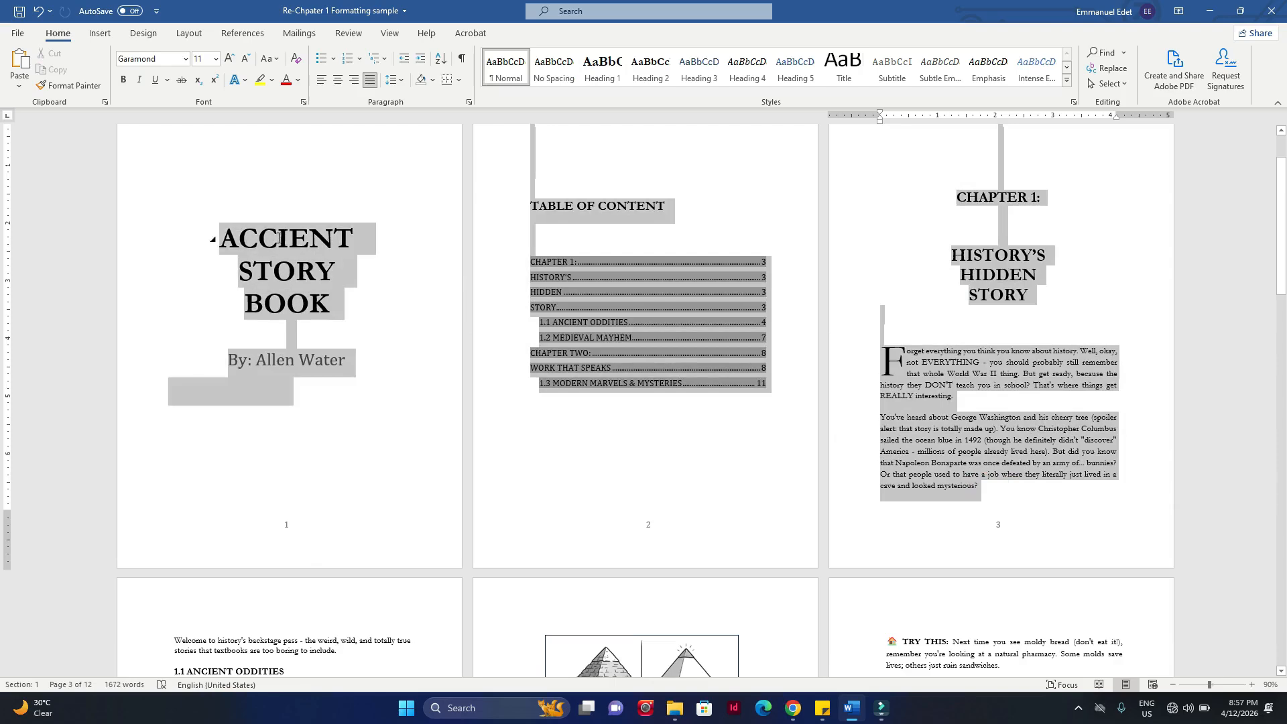
left_click(1057, 505)
left_click_drag(1008, 483, 268, 222)
Step: Insert a Next Page section break after "looked mysterious?" at the end of the Chapter 1 opening page
left_click(980, 485)
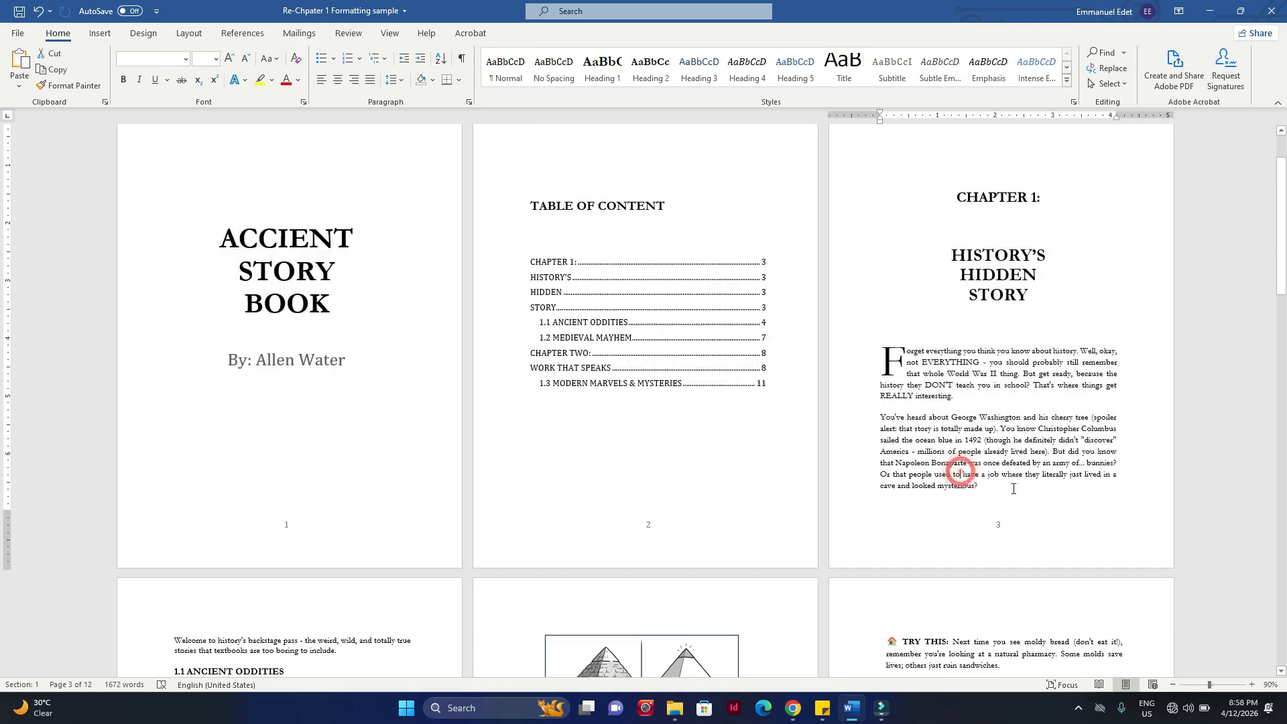
left_click(979, 488)
left_click(980, 486)
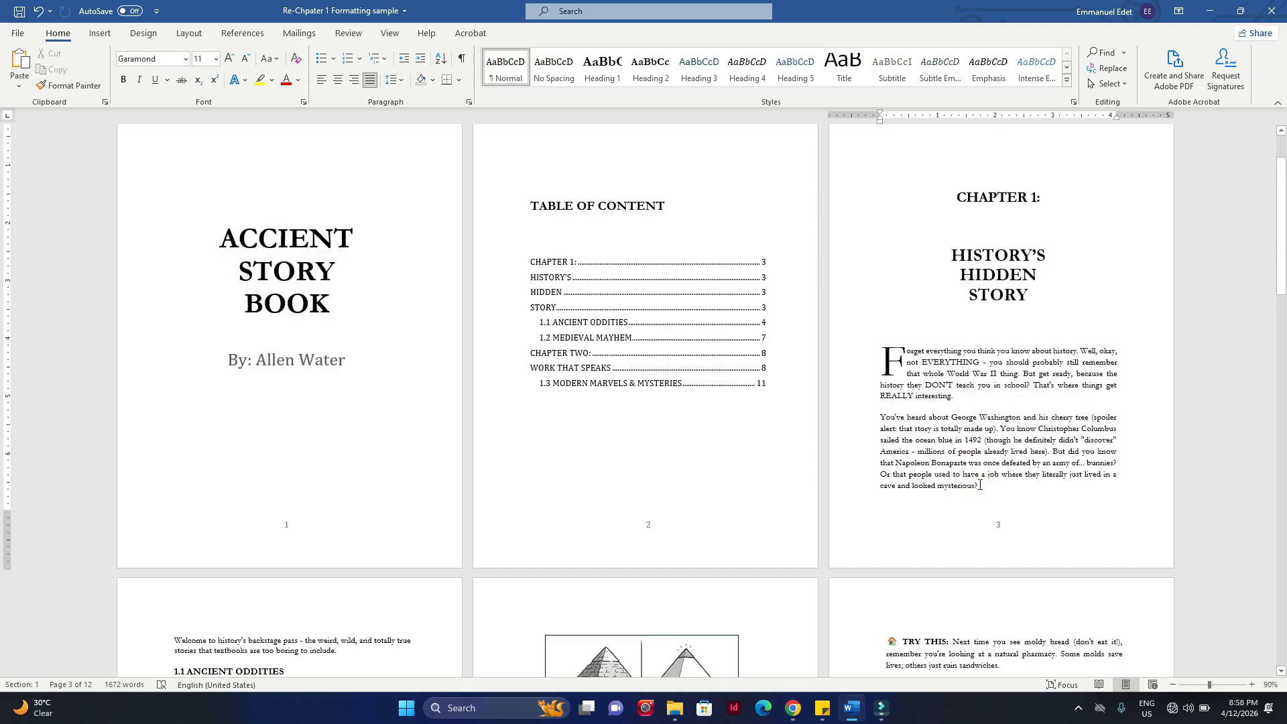
left_click(191, 34)
left_click(180, 53)
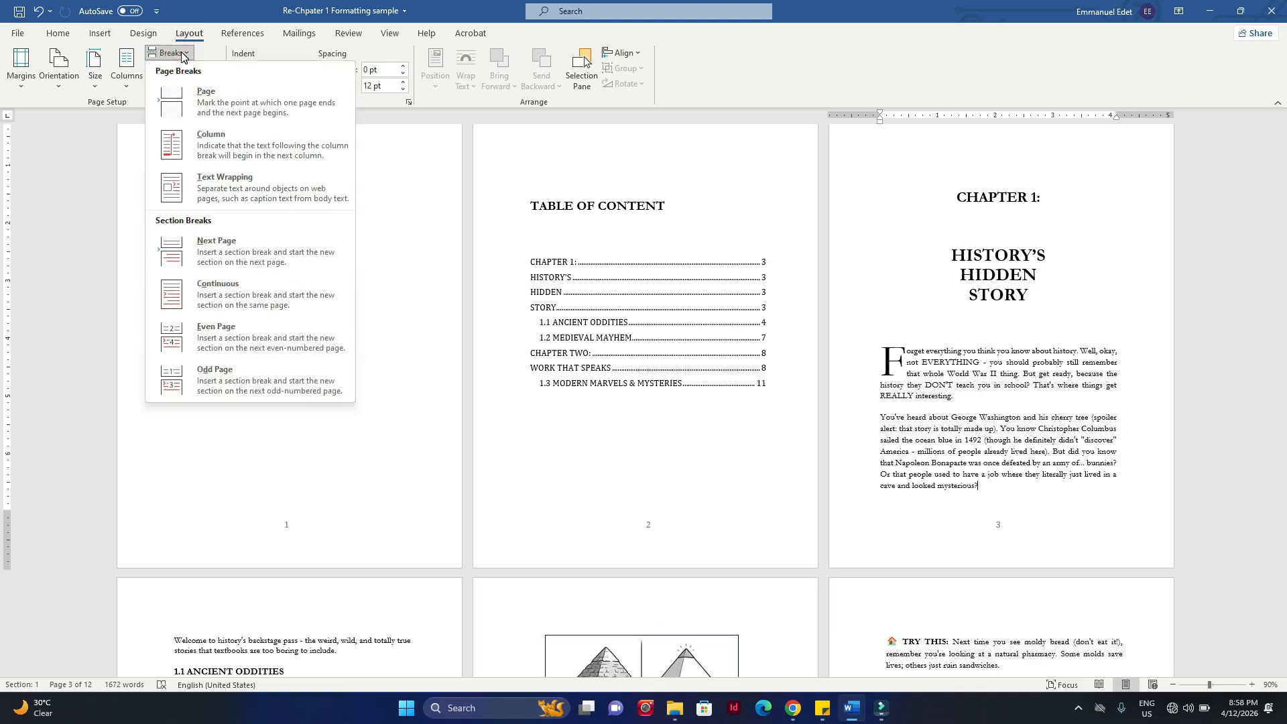
left_click(218, 251)
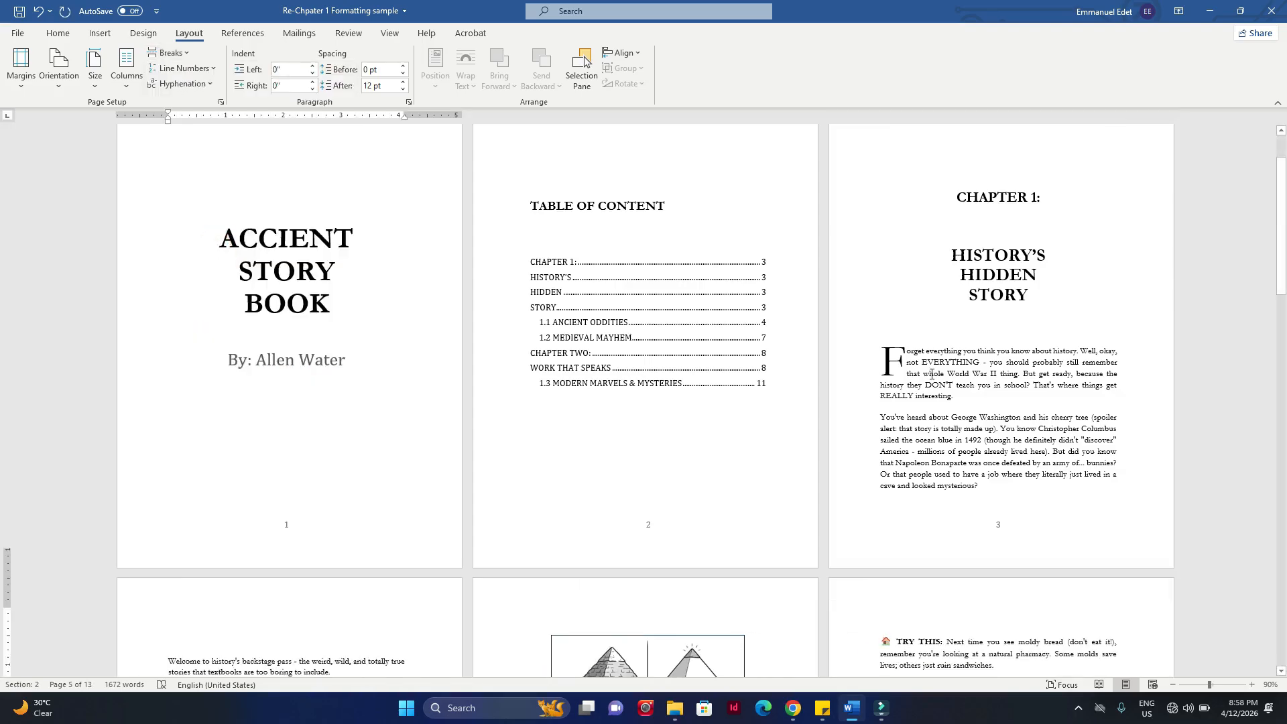
scroll(931, 374, "down", 3)
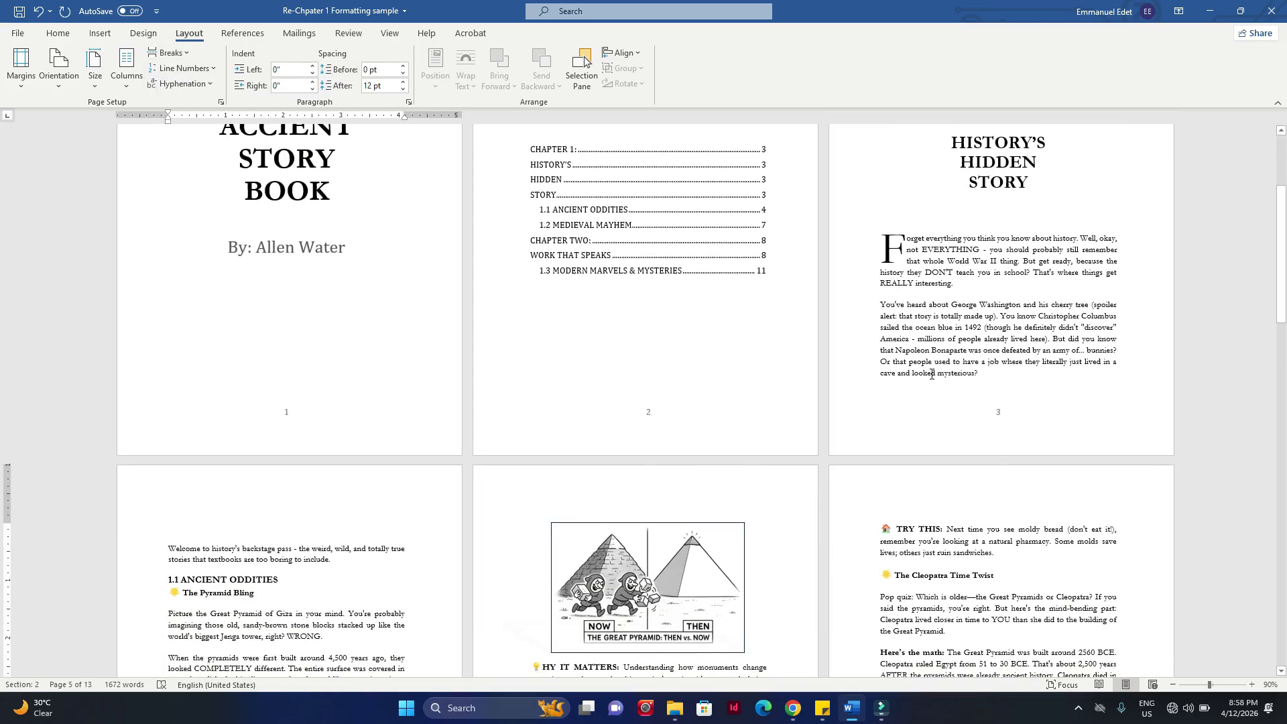
scroll(931, 374, "up", 5)
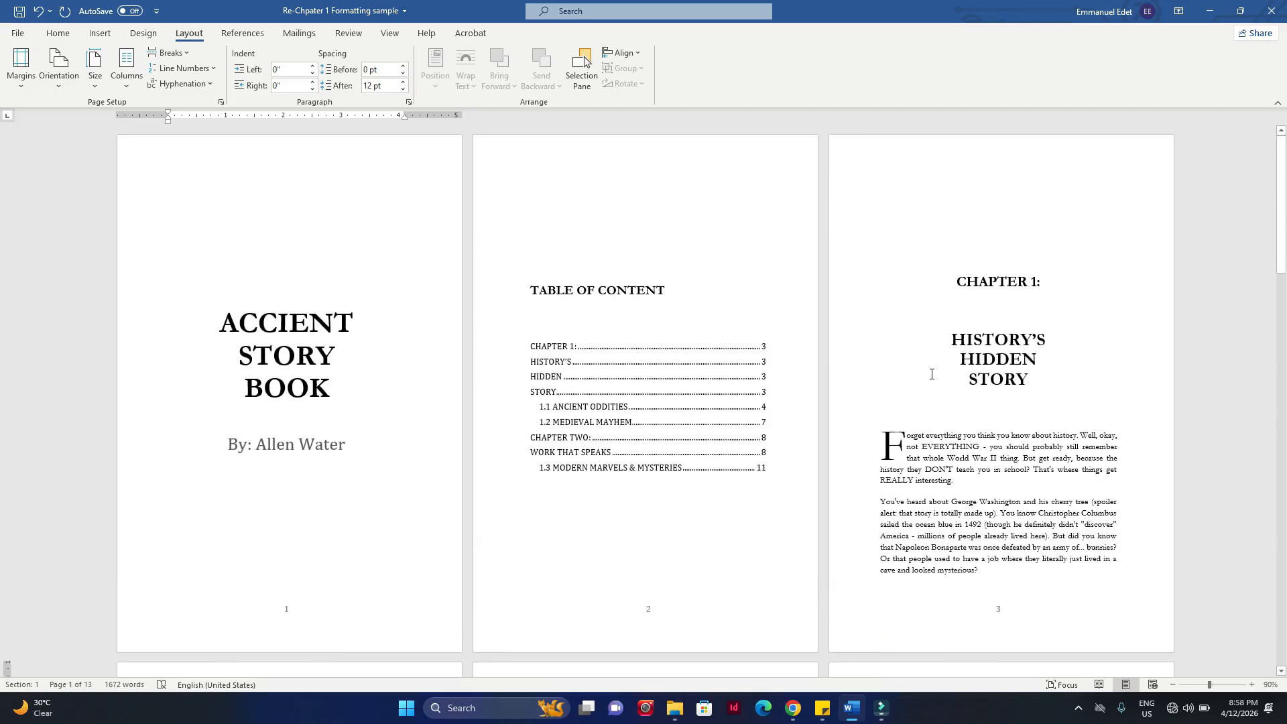
Step: Place the cursor in the title page's author line and hide the Section indicator from the status bar
scroll(931, 374, "down", 1)
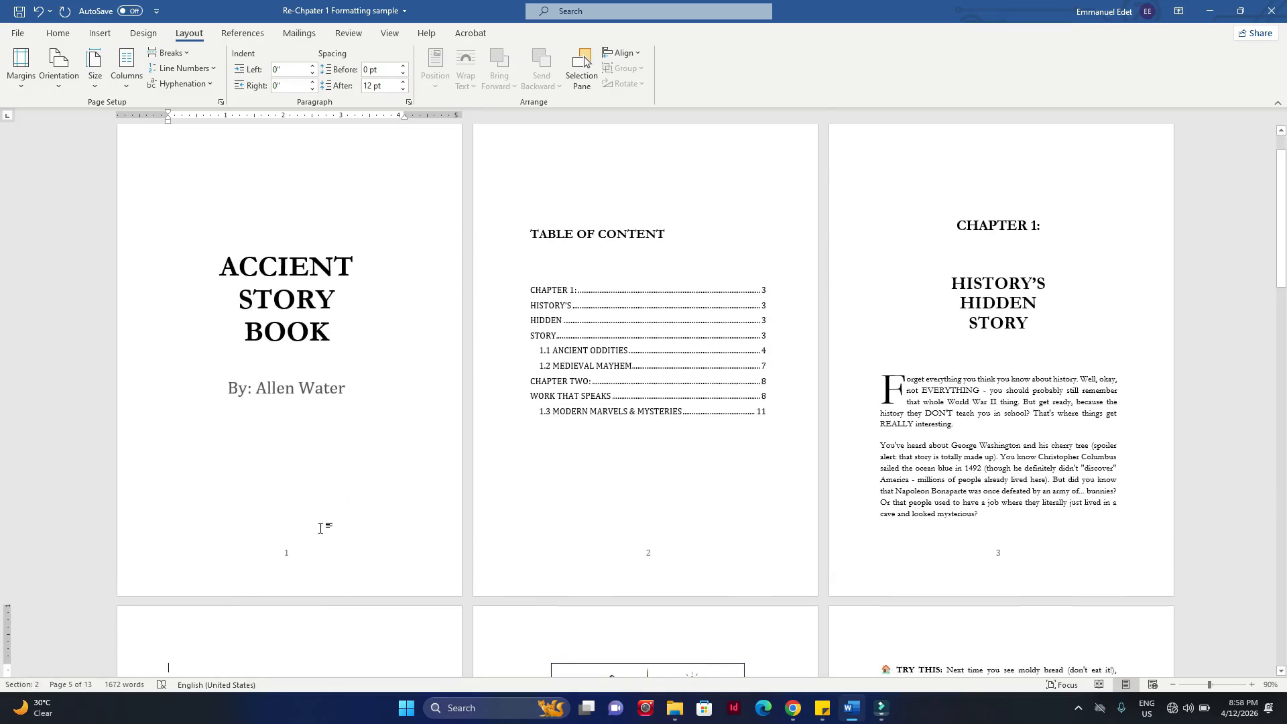
left_click(338, 395)
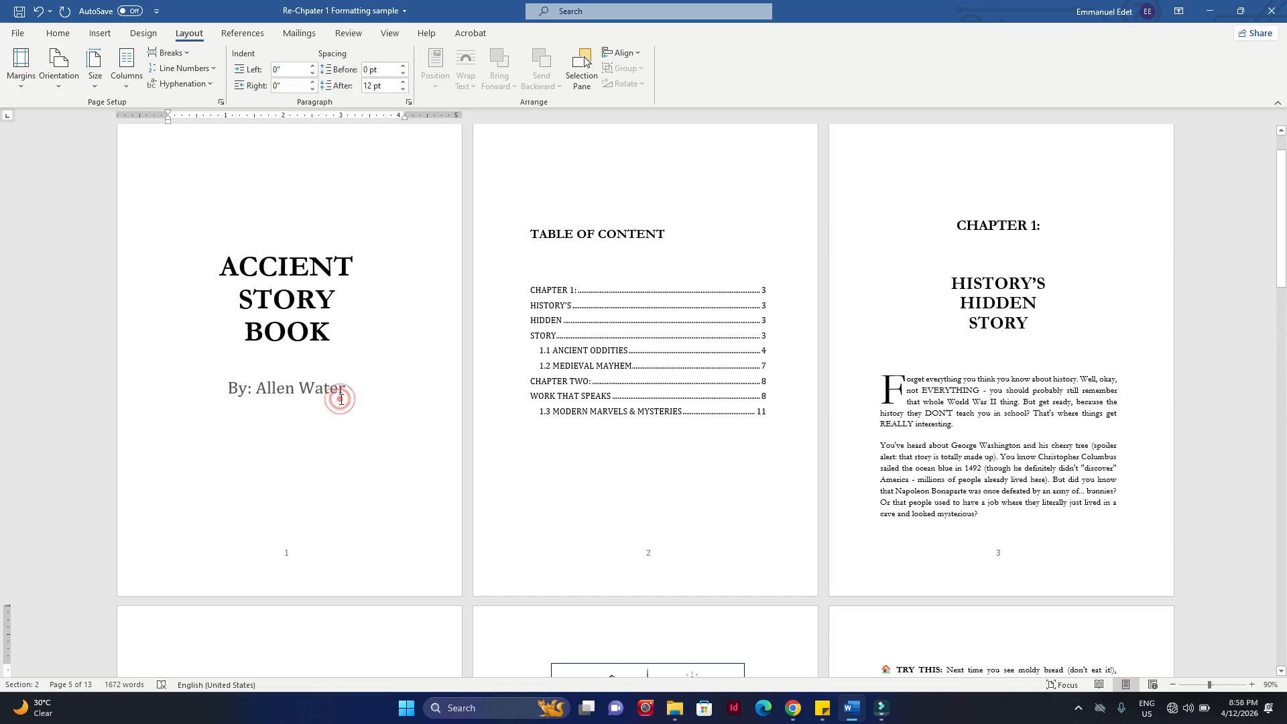
right_click(22, 686)
right_click(22, 687)
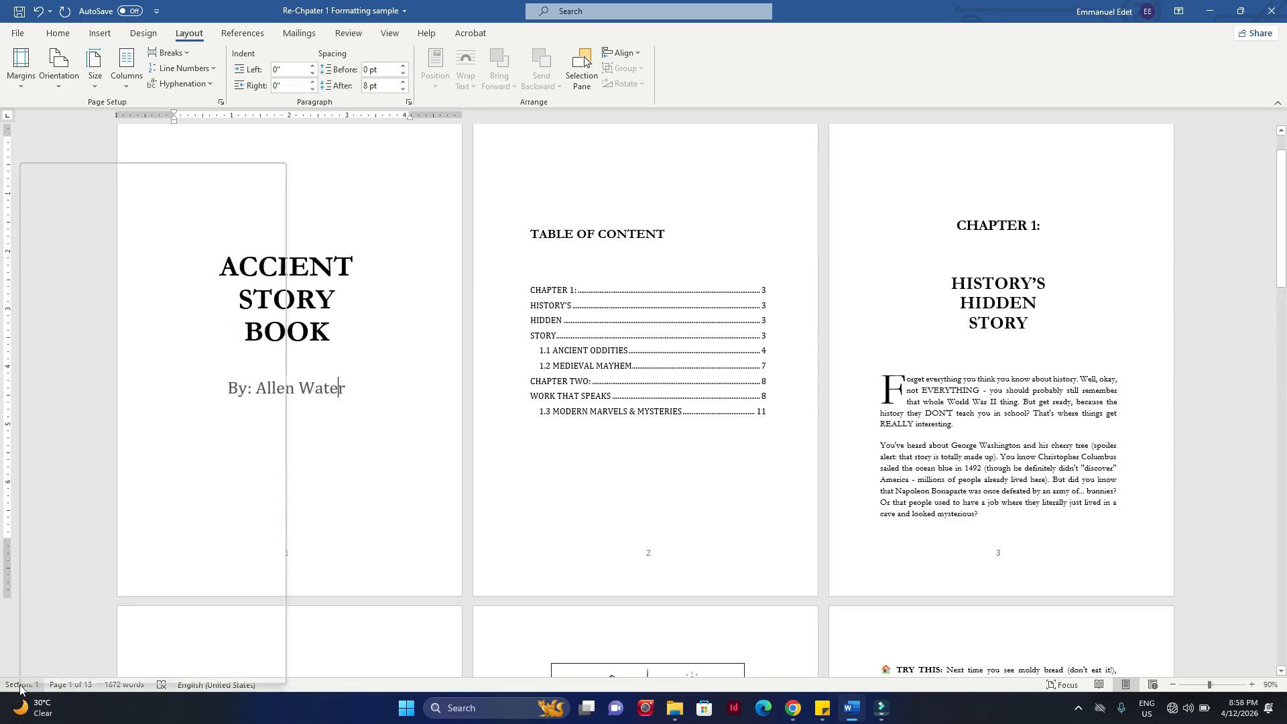
right_click(21, 686)
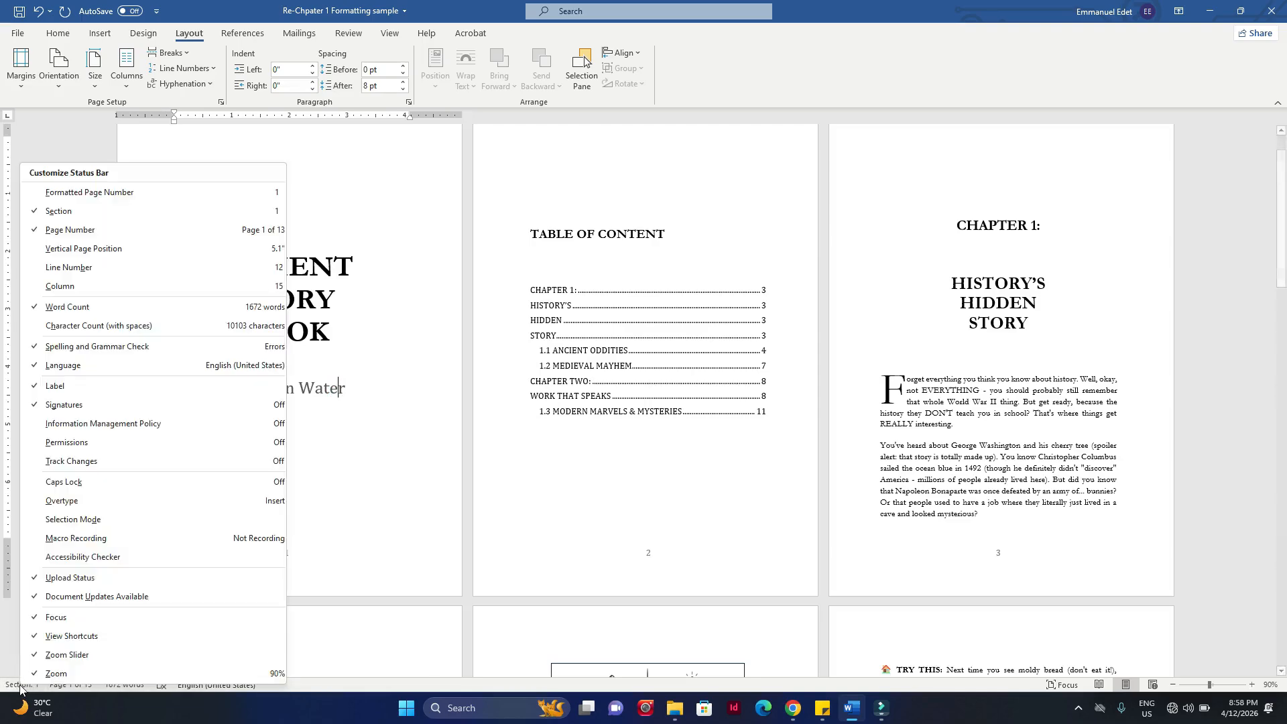
left_click(50, 215)
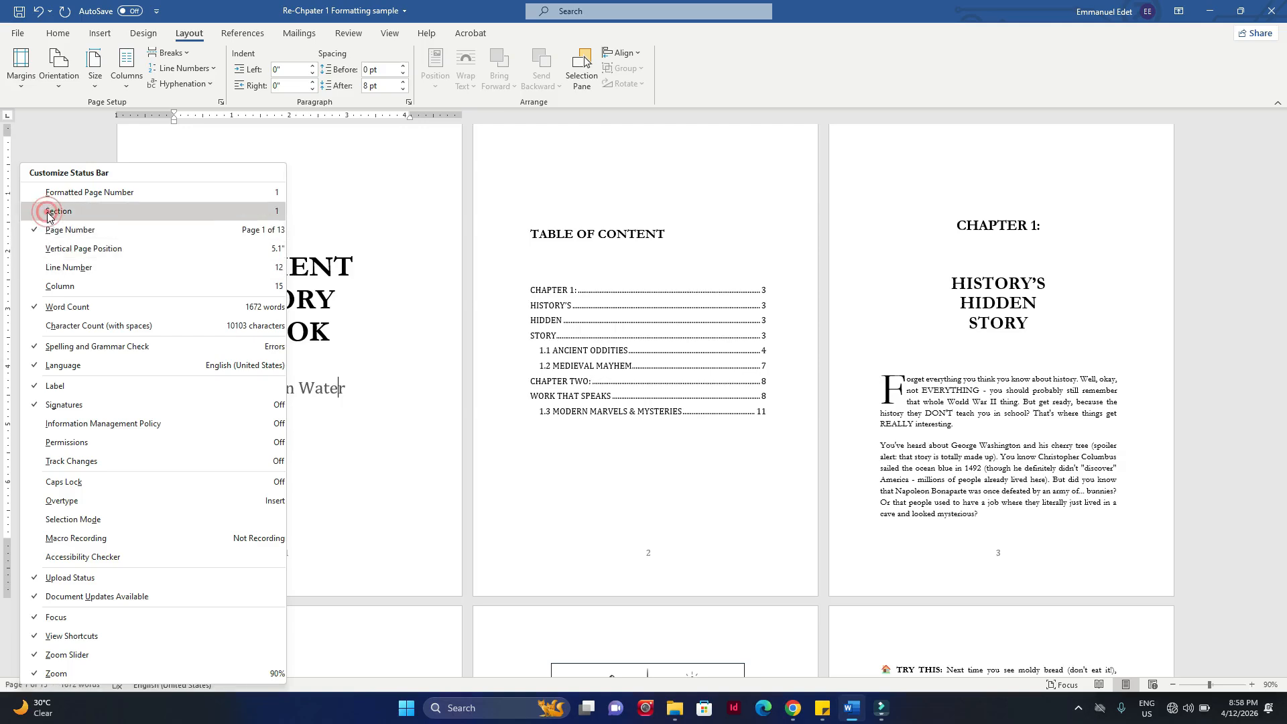
left_click(545, 513)
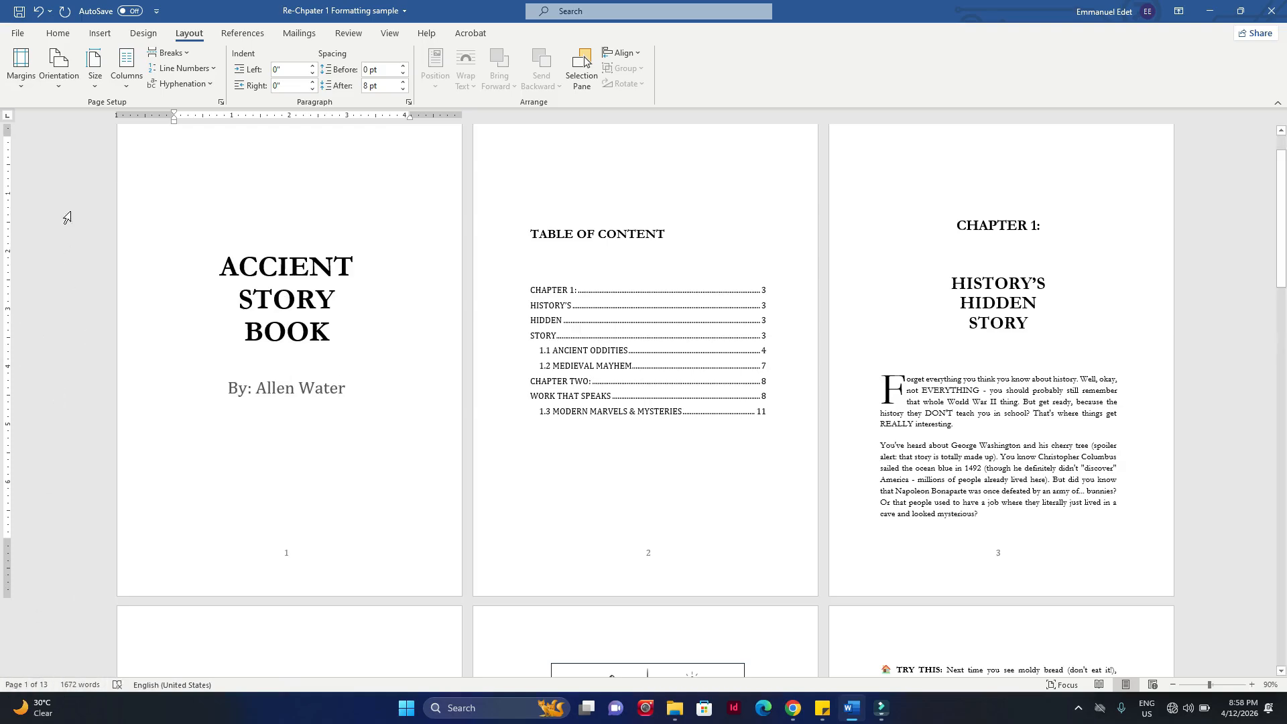
Step: Show the Section indicator in the status bar again
right_click(29, 687)
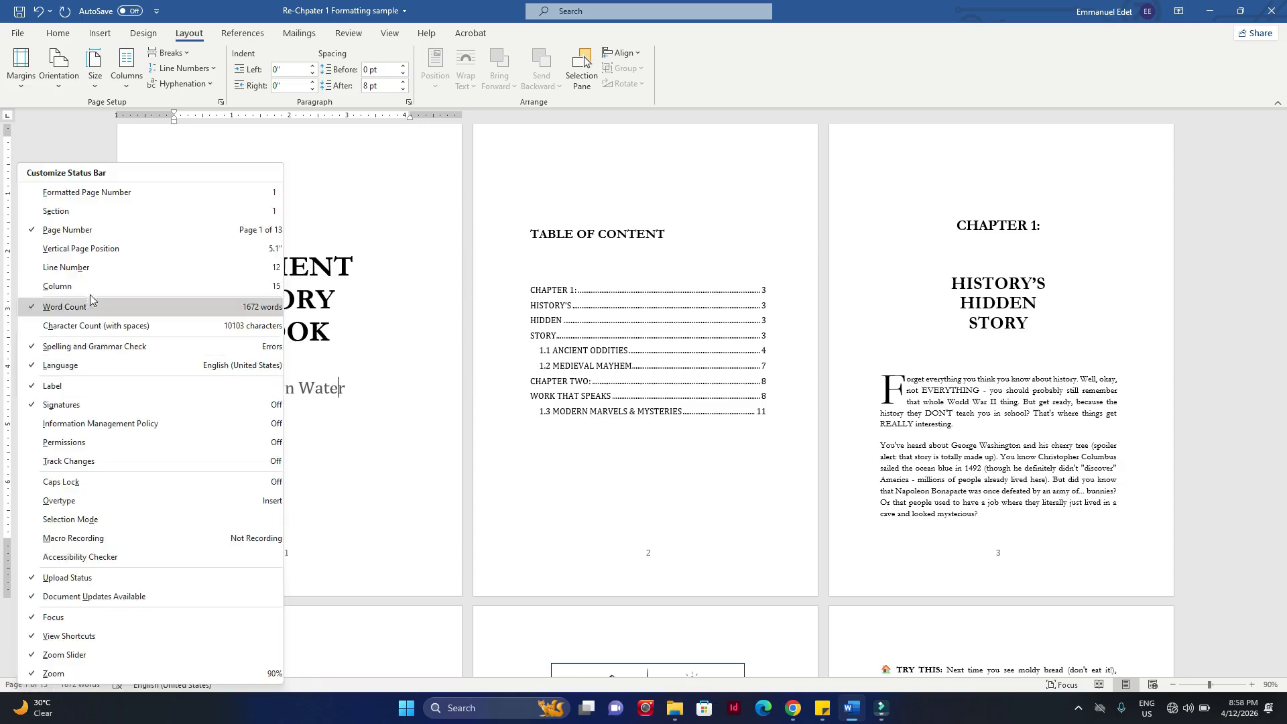
left_click(78, 212)
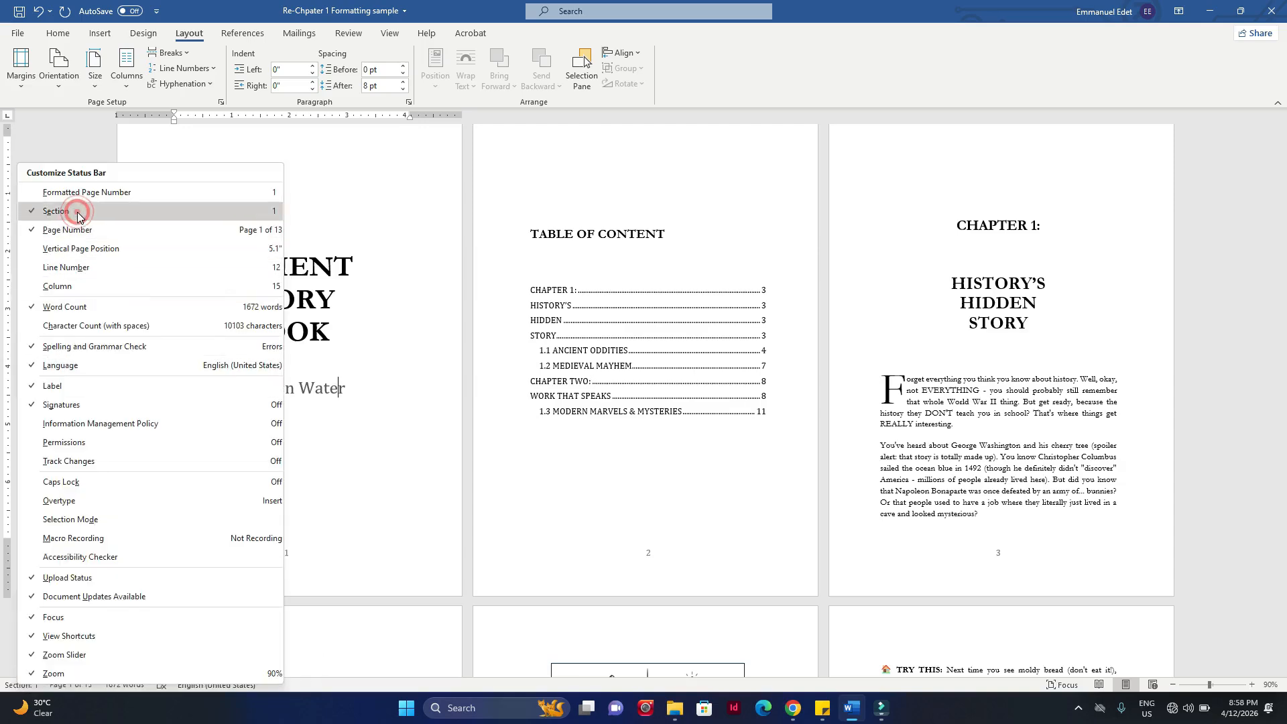
left_click(437, 276)
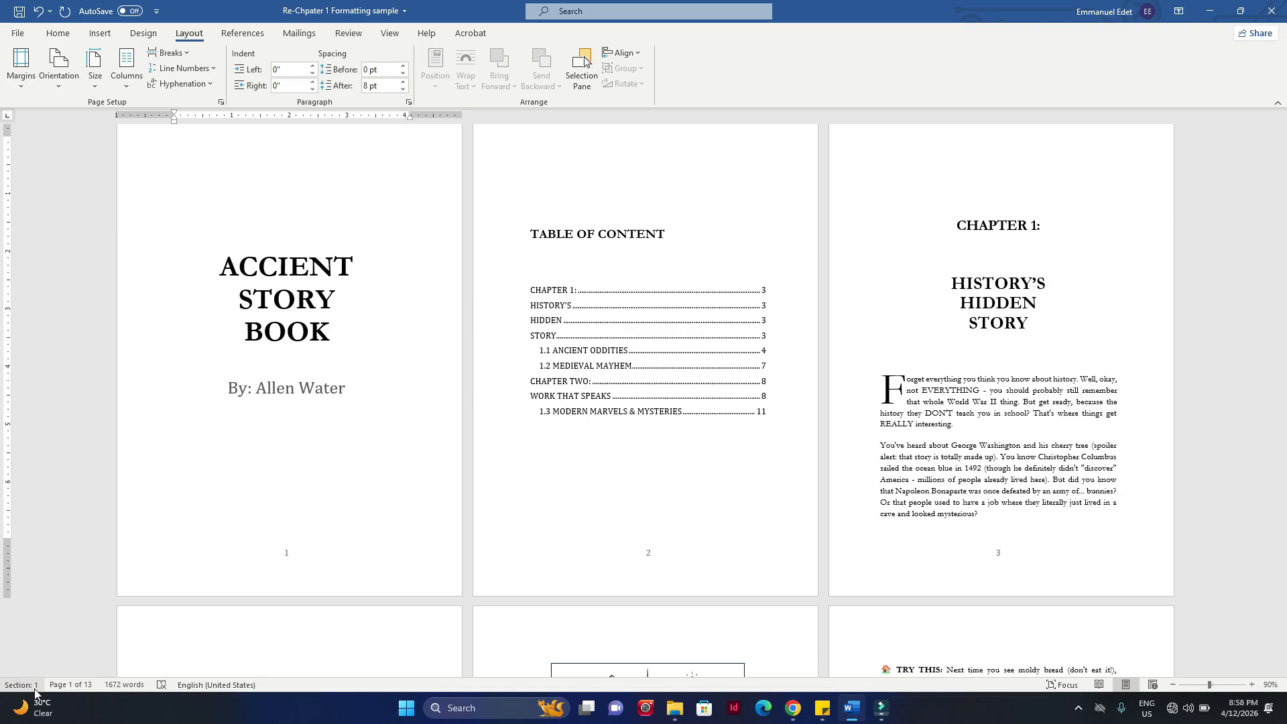
Step: Place the cursor in the body text after the Chapter 1 opening and back among the opening pages to compare their section numbers
scroll(346, 391, "down", 8)
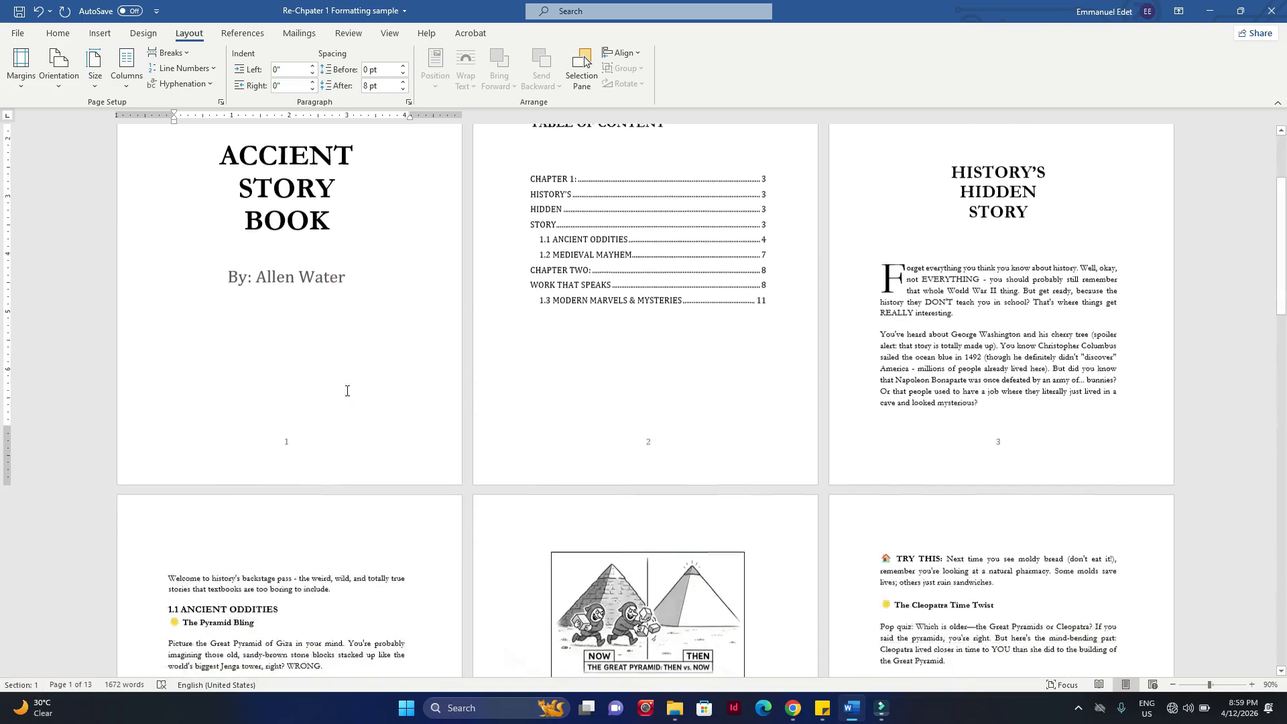
left_click(333, 589)
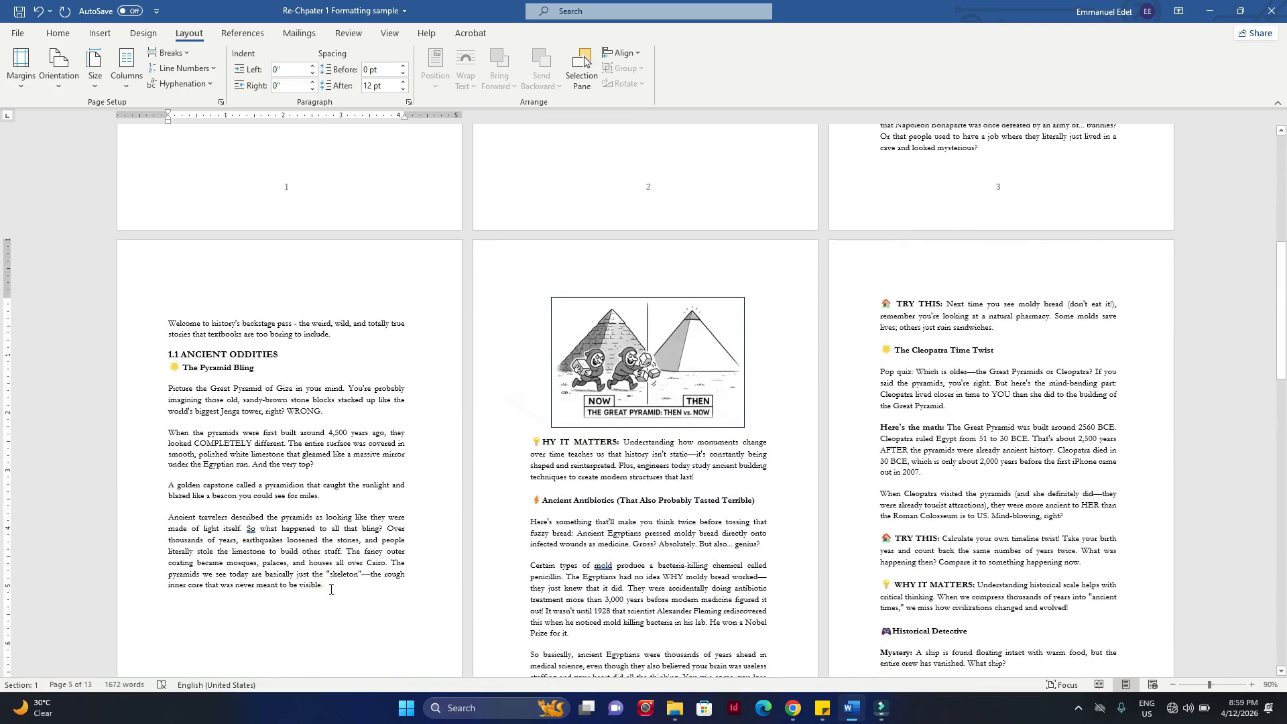
scroll(591, 496, "up", 2)
scroll(591, 496, "up", 8)
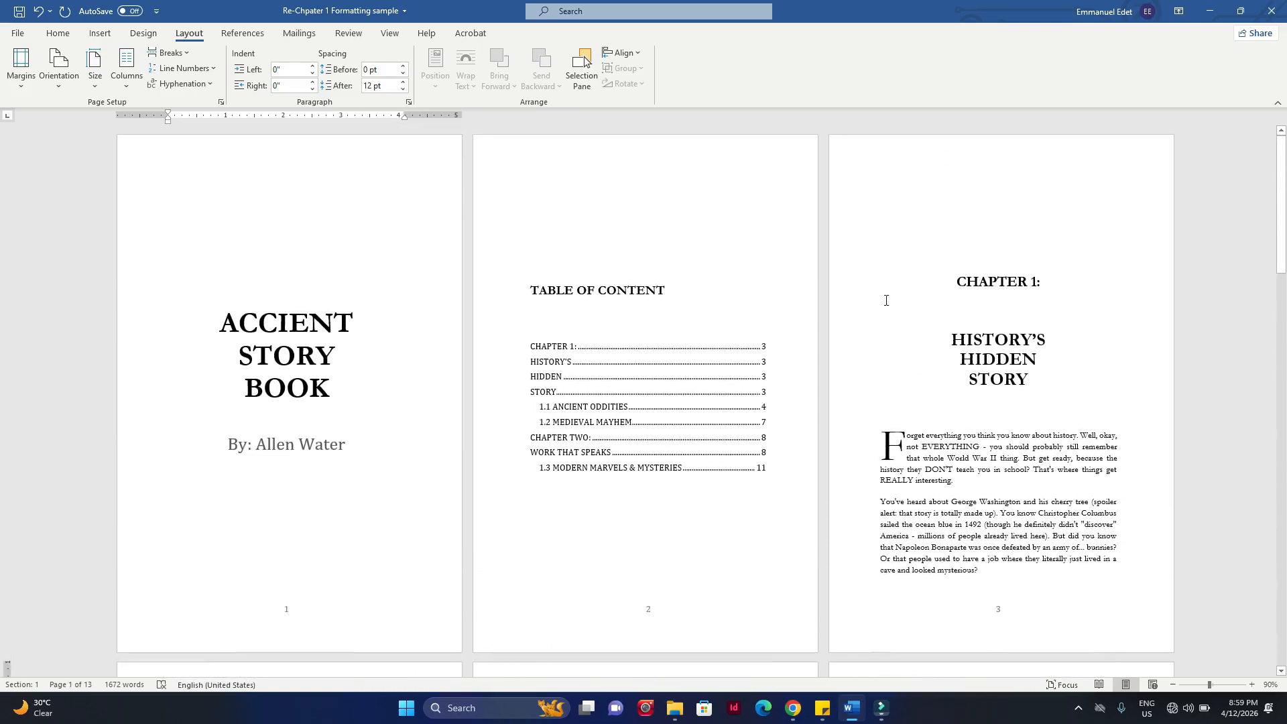
scroll(886, 300, "down", 3)
left_click(921, 334)
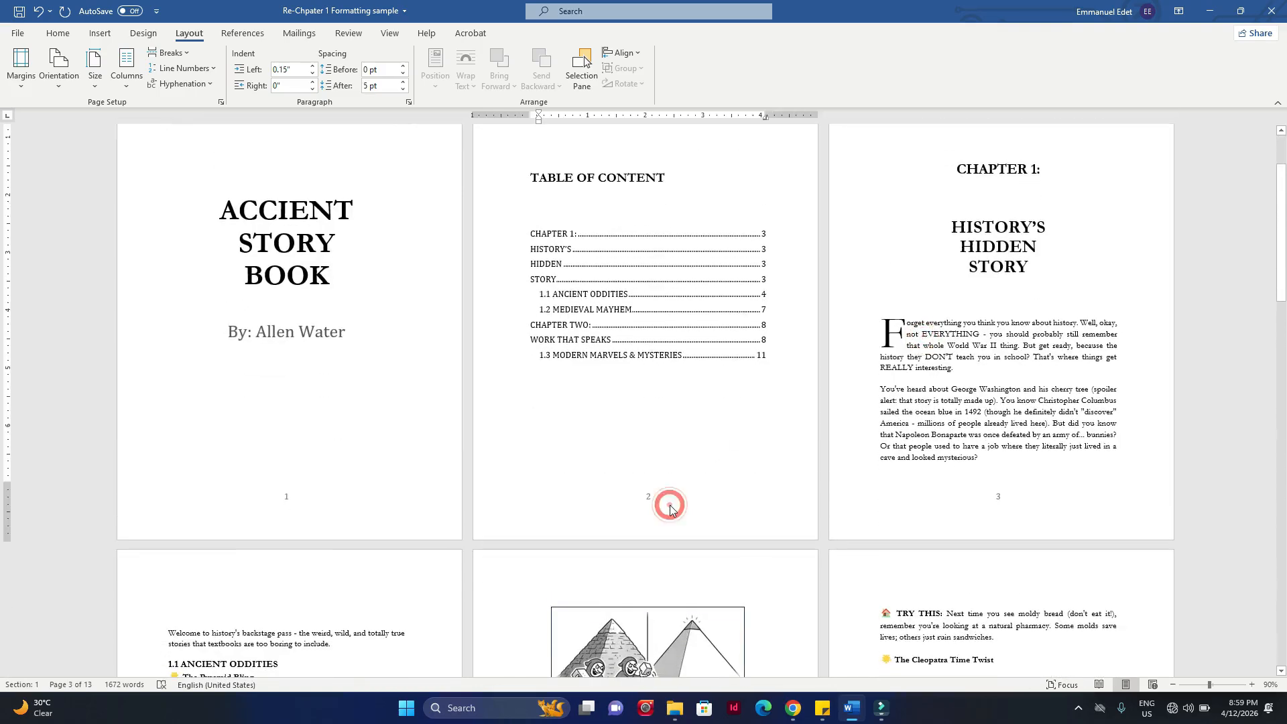
Step: Open the table of contents page's footer, examine the section labels and numbering across the first six pages, and return to the body text
double_click(670, 511)
scroll(671, 510, "down", 3)
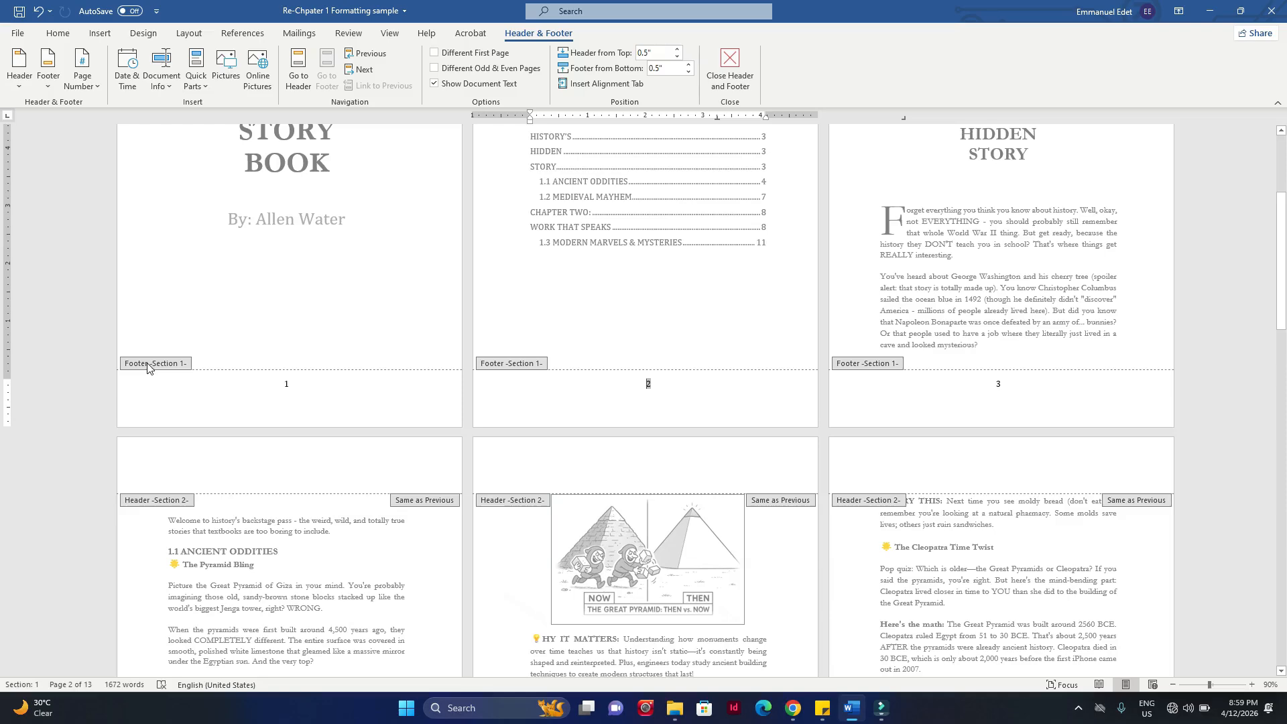
scroll(399, 368, "down", 2)
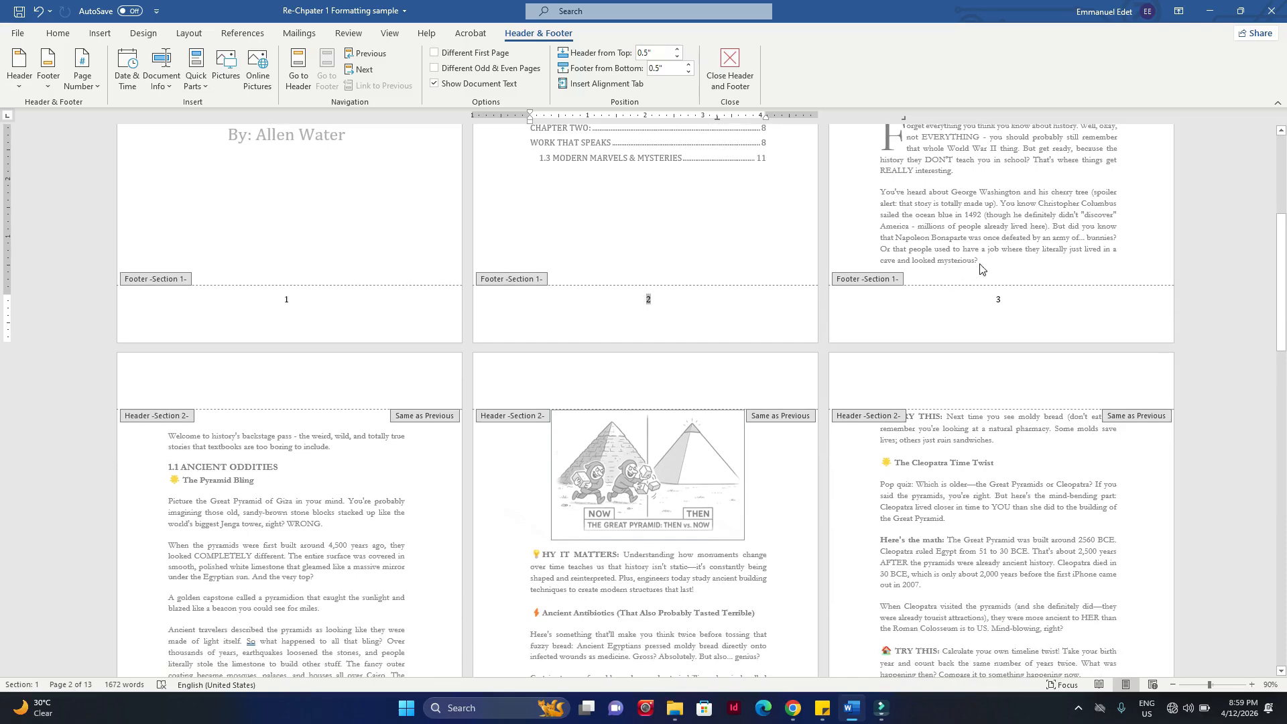
scroll(174, 342, "down", 2)
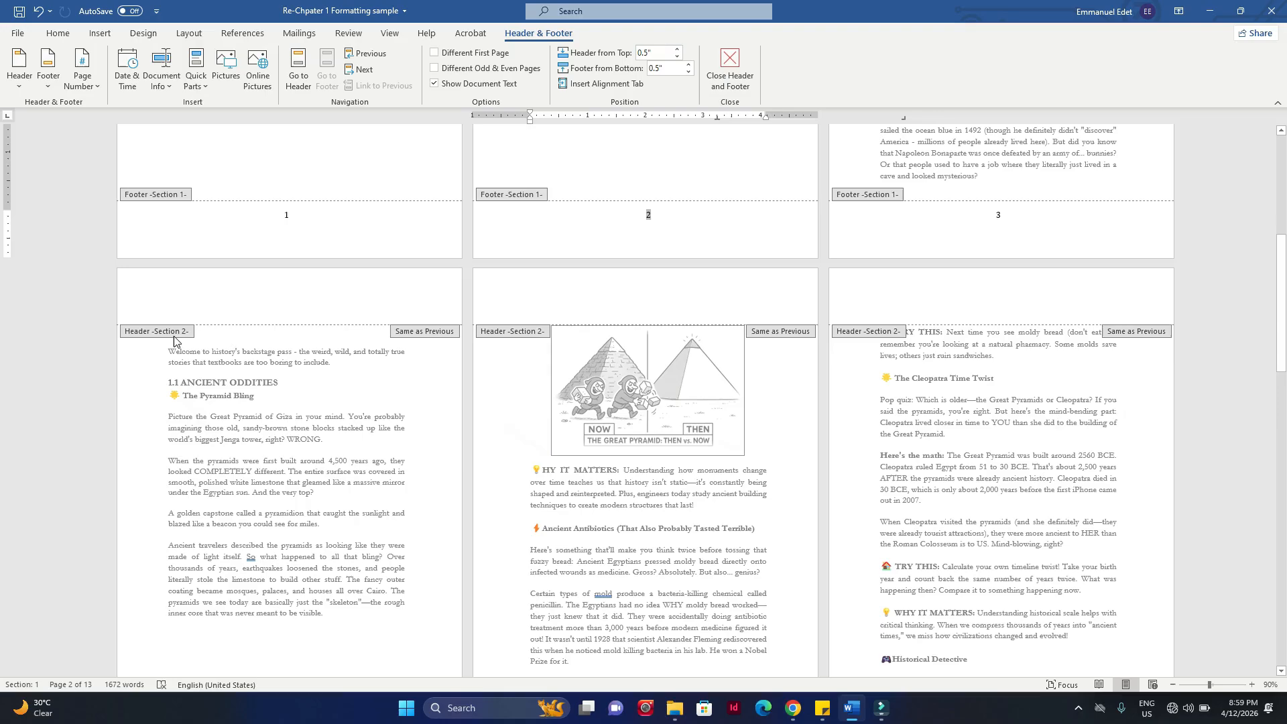
scroll(980, 497, "down", 2)
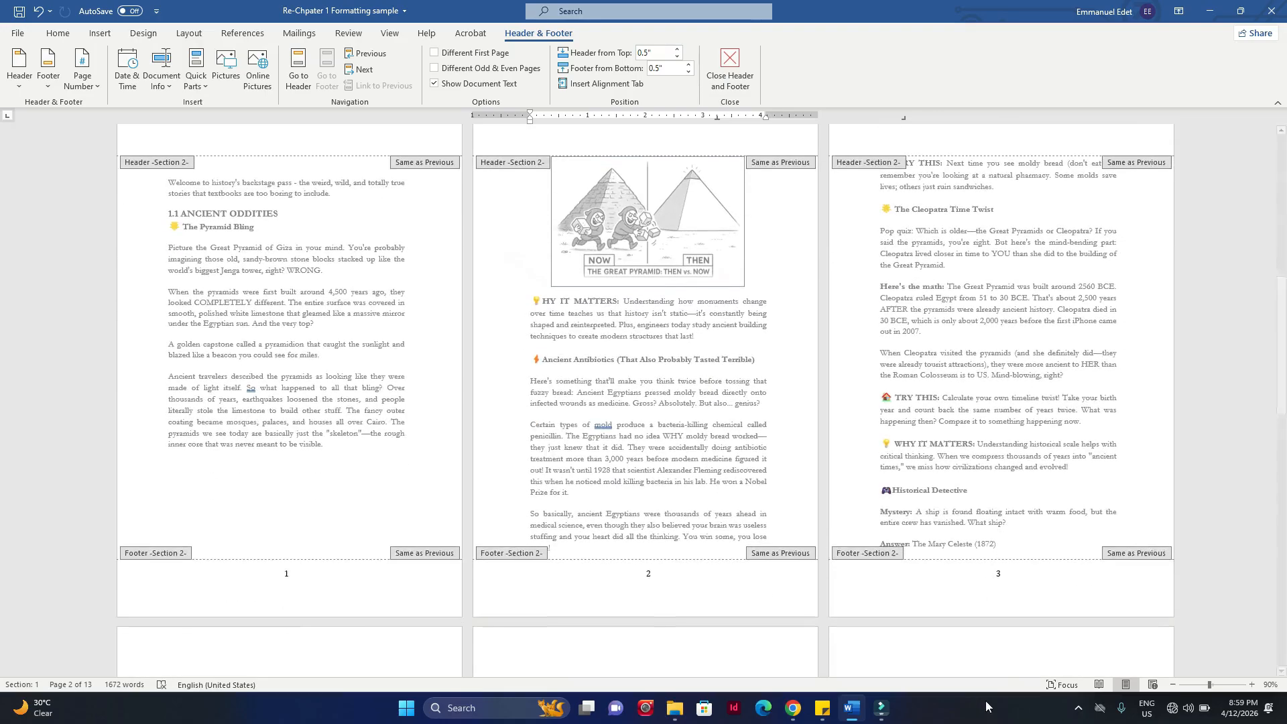
scroll(965, 459, "up", 8)
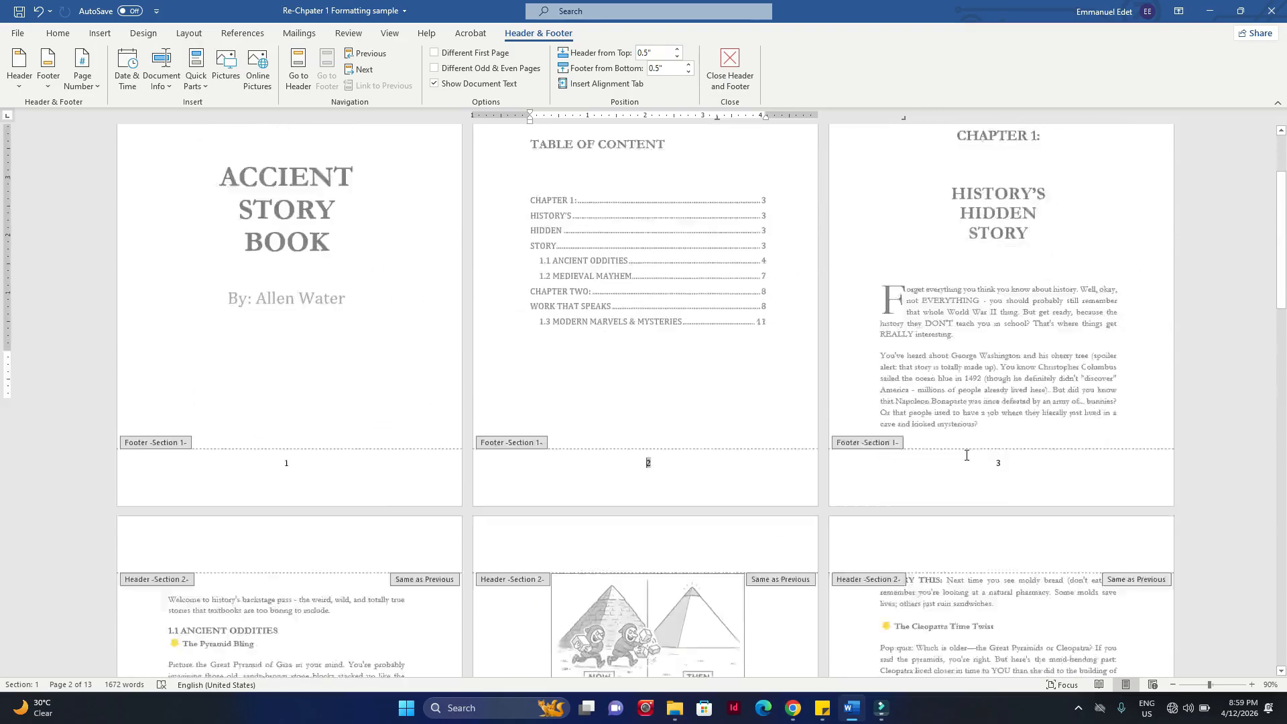
scroll(965, 459, "down", 6)
scroll(965, 460, "up", 5)
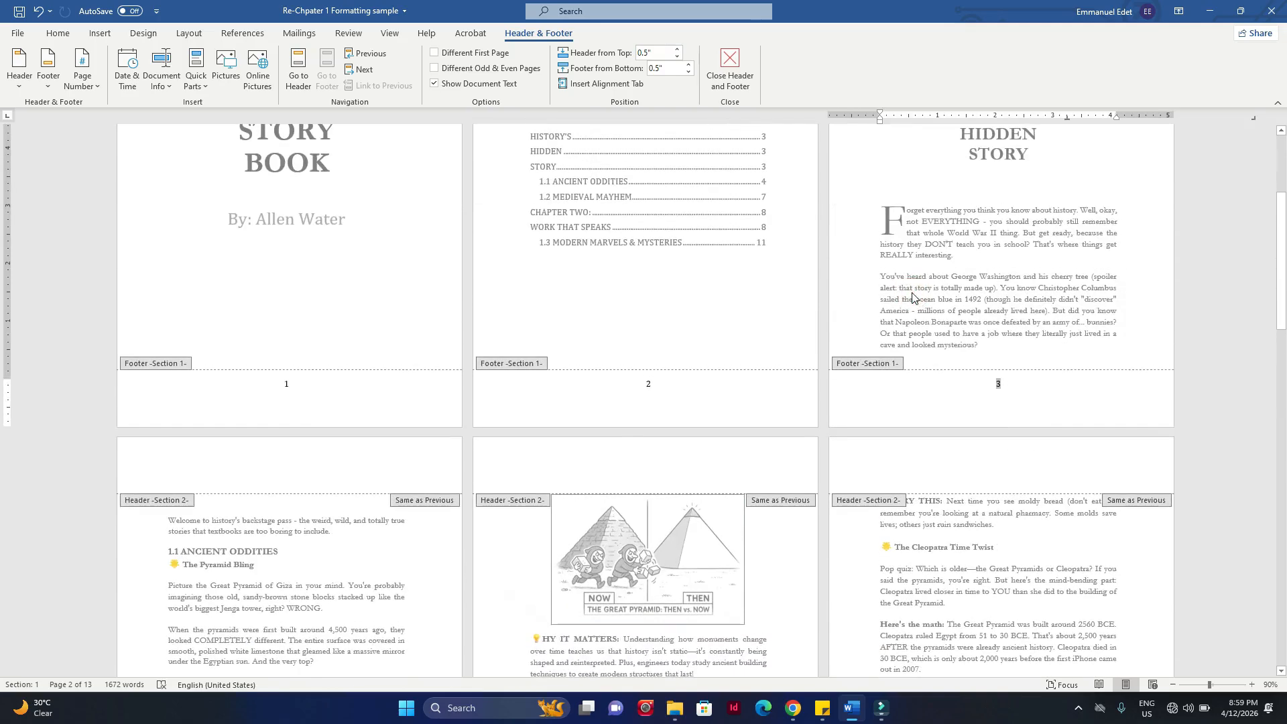
left_click(879, 401)
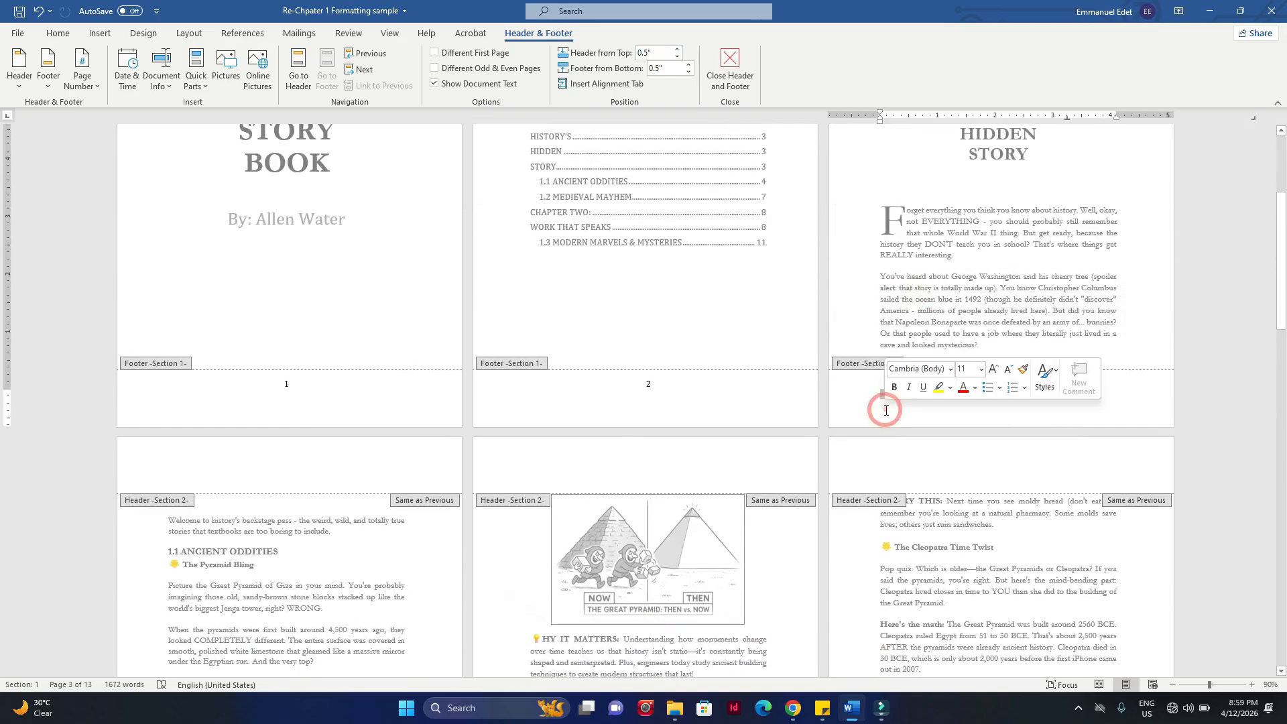
double_click(895, 318)
Step: Highlight the whole Chapter Two opening page text to mark it out as the next part, and clear the selection
scroll(701, 431, "down", 9)
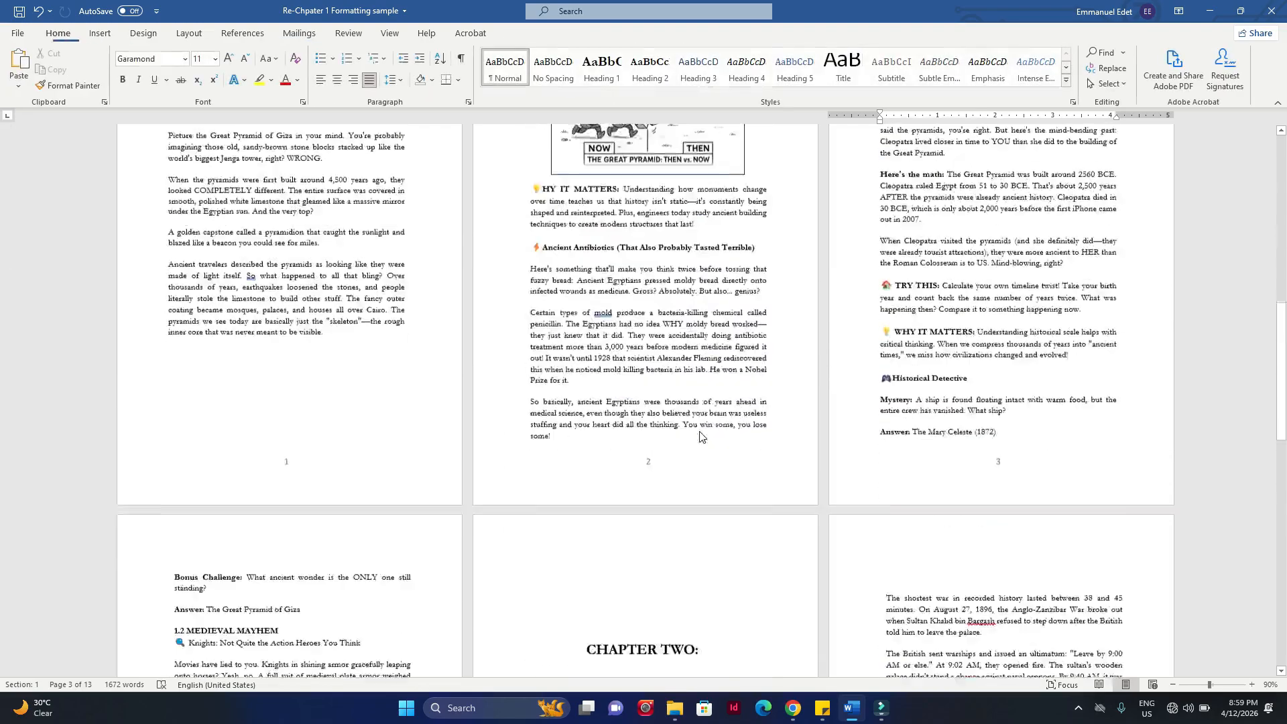
scroll(701, 432, "up", 1)
left_click_drag(555, 265, 699, 561)
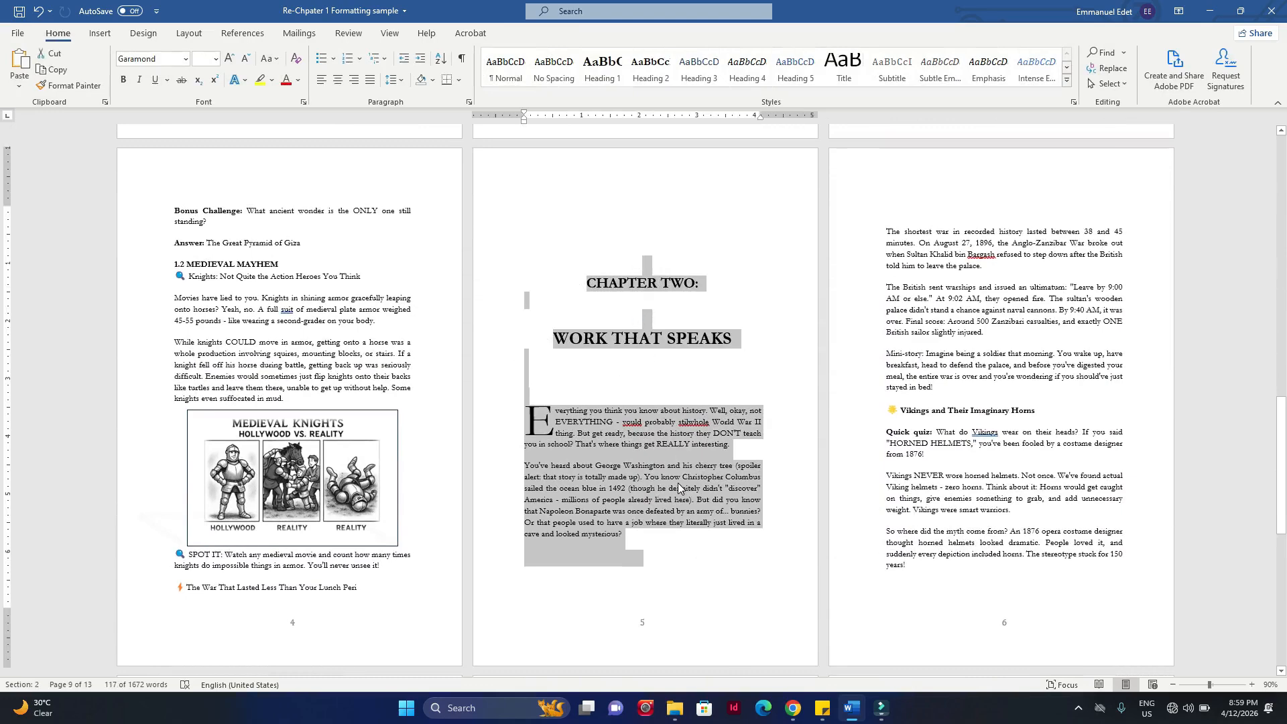
scroll(697, 480, "down", 2)
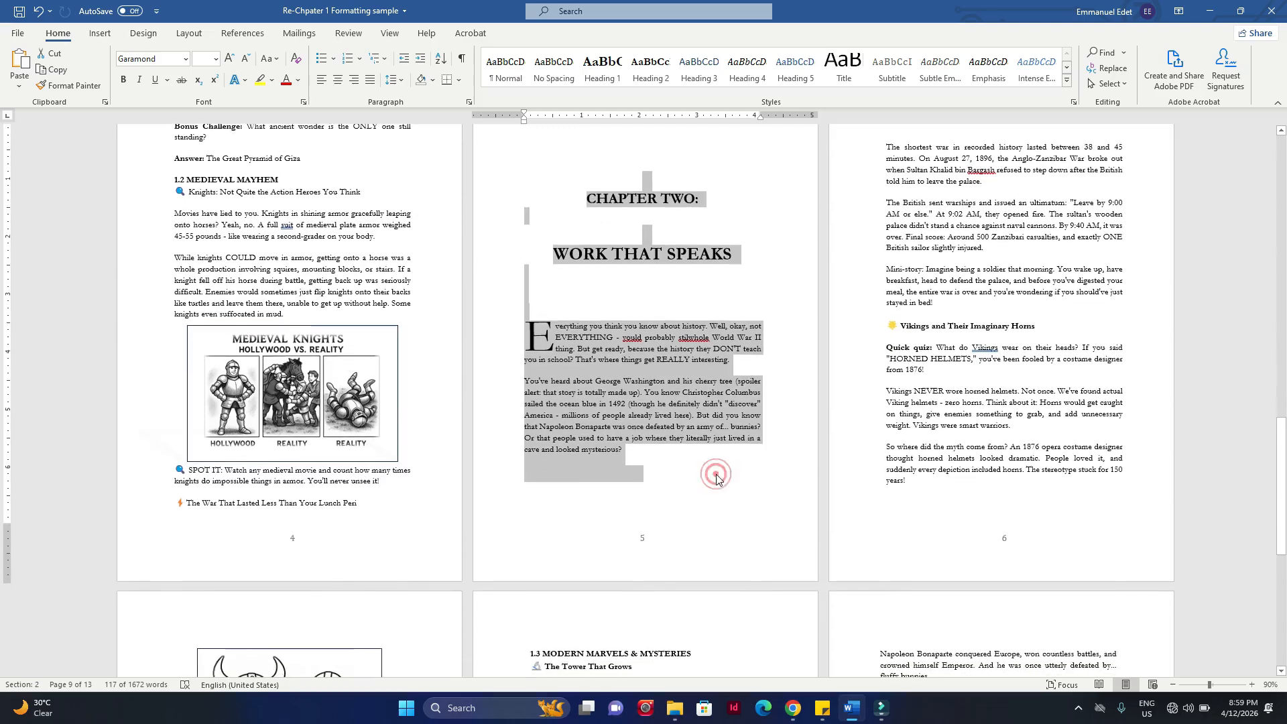
left_click(715, 473)
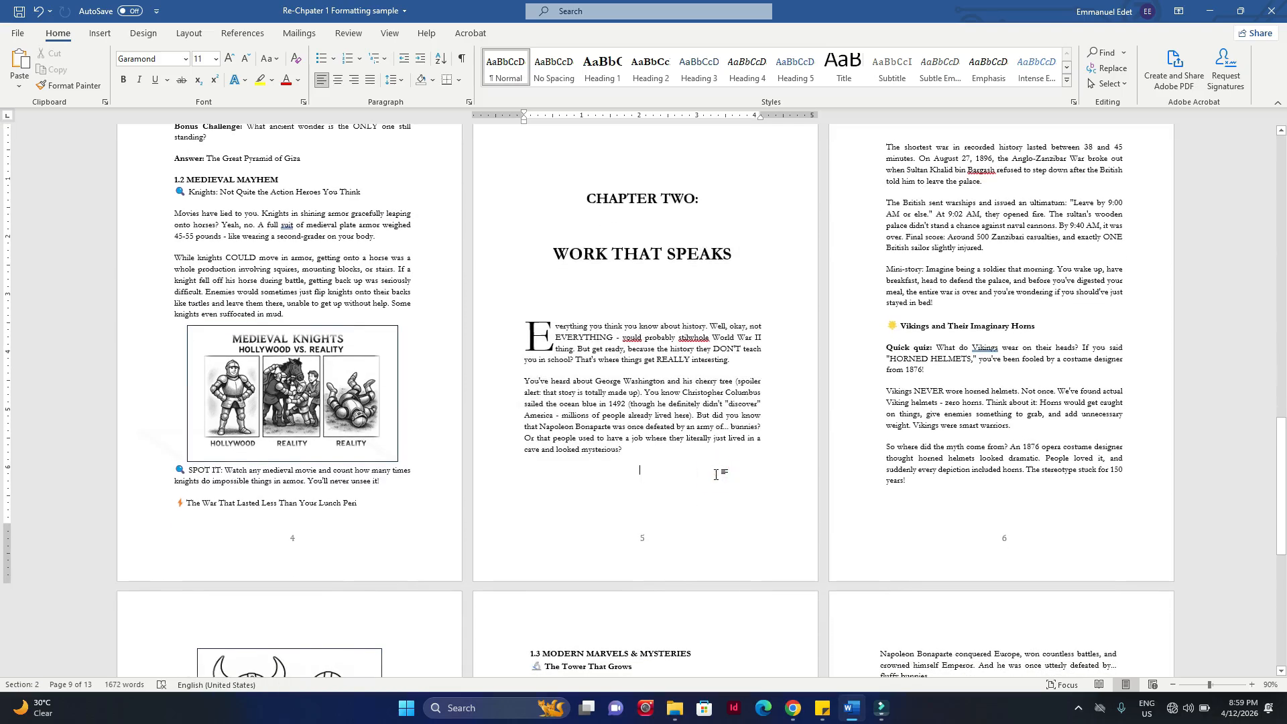
Step: Highlight the "1.2 MEDIEVAL MAYHEM" page before the Chapter Two opening to mark where the section ends, and clear the selection
left_click(358, 506)
scroll(173, 256, "up", 4)
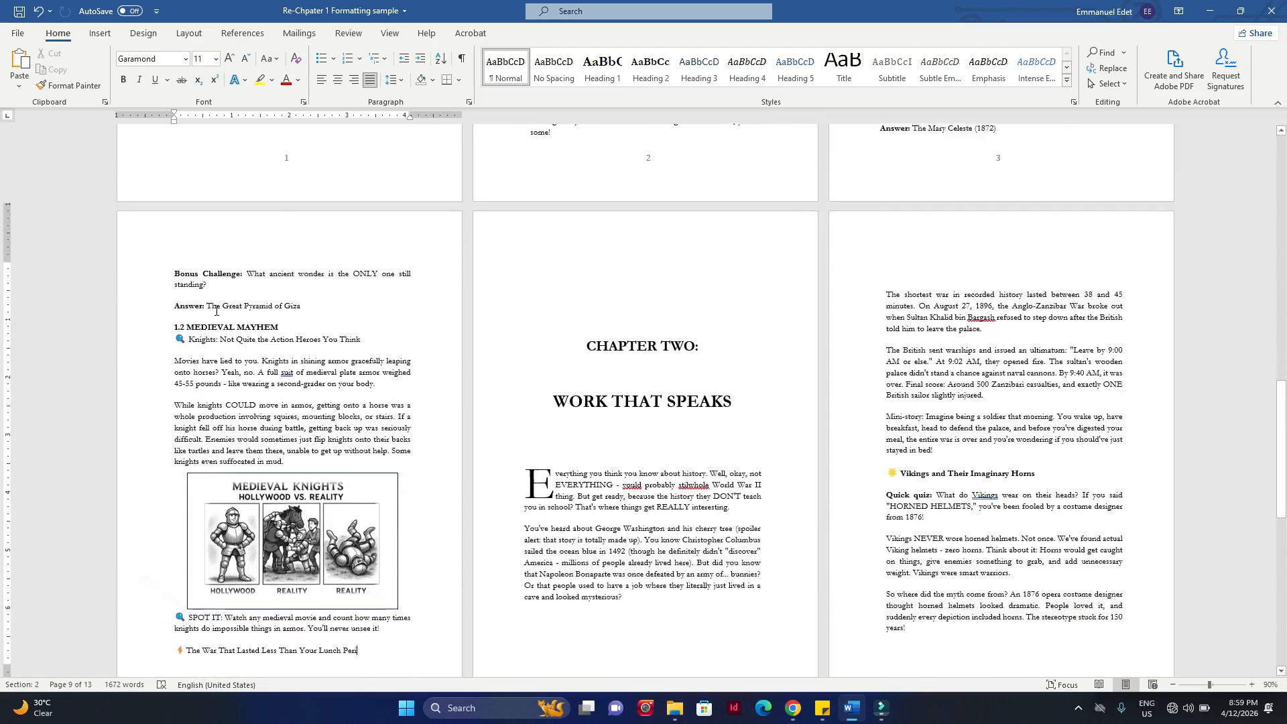
left_click(171, 258, "shift")
scroll(369, 597, "down", 1)
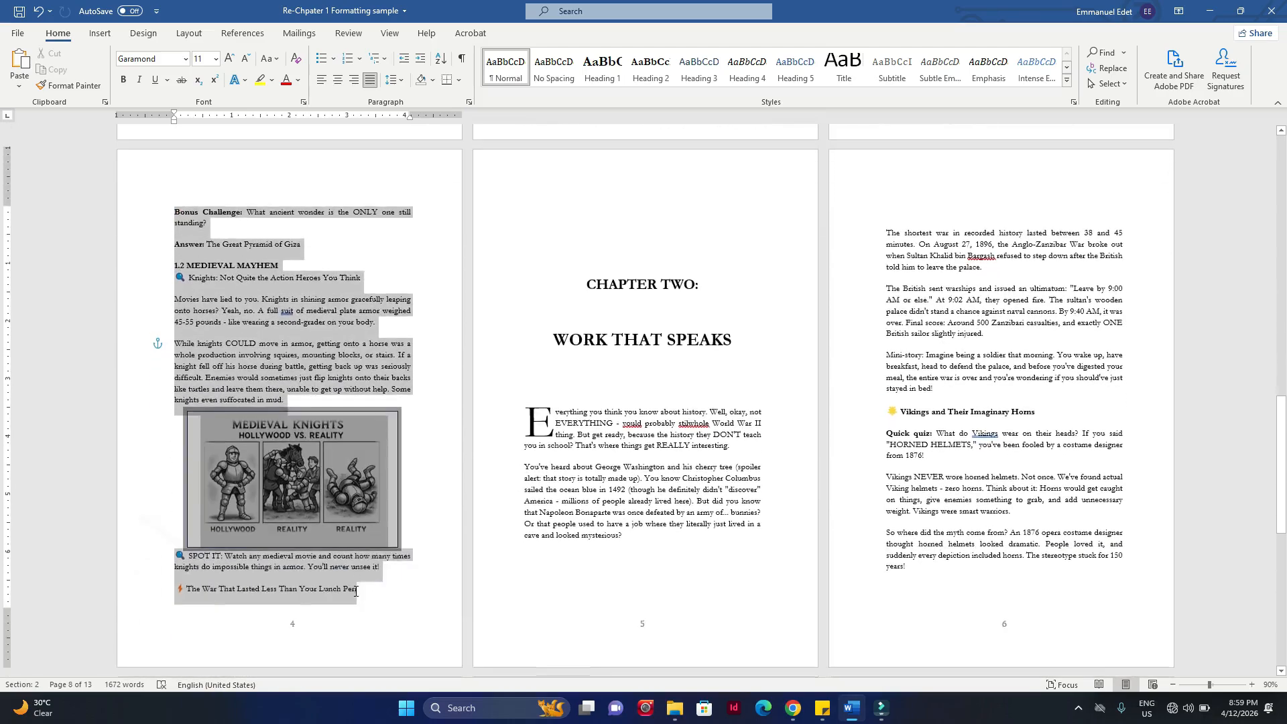
left_click(364, 595)
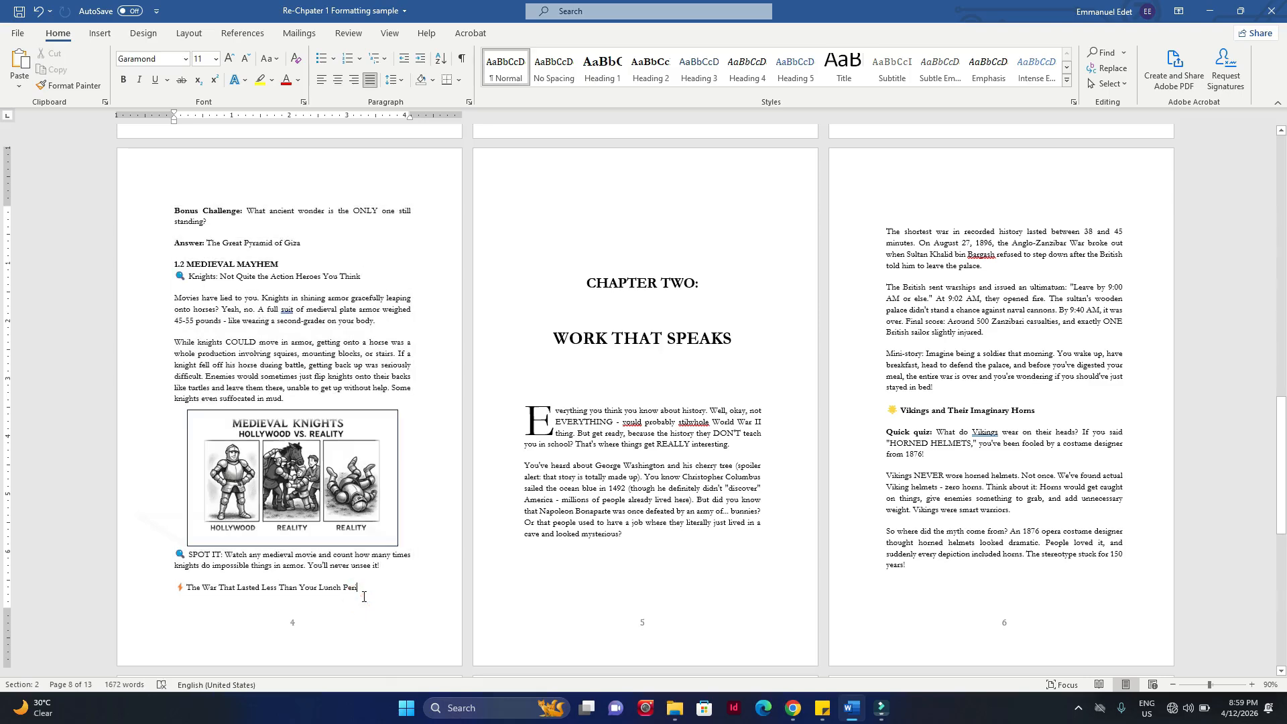
Step: Open the footer of the "1.2 MEDIEVAL MAYHEM" page, examine the section labels around Chapter Two, and close the footer
double_click(373, 646)
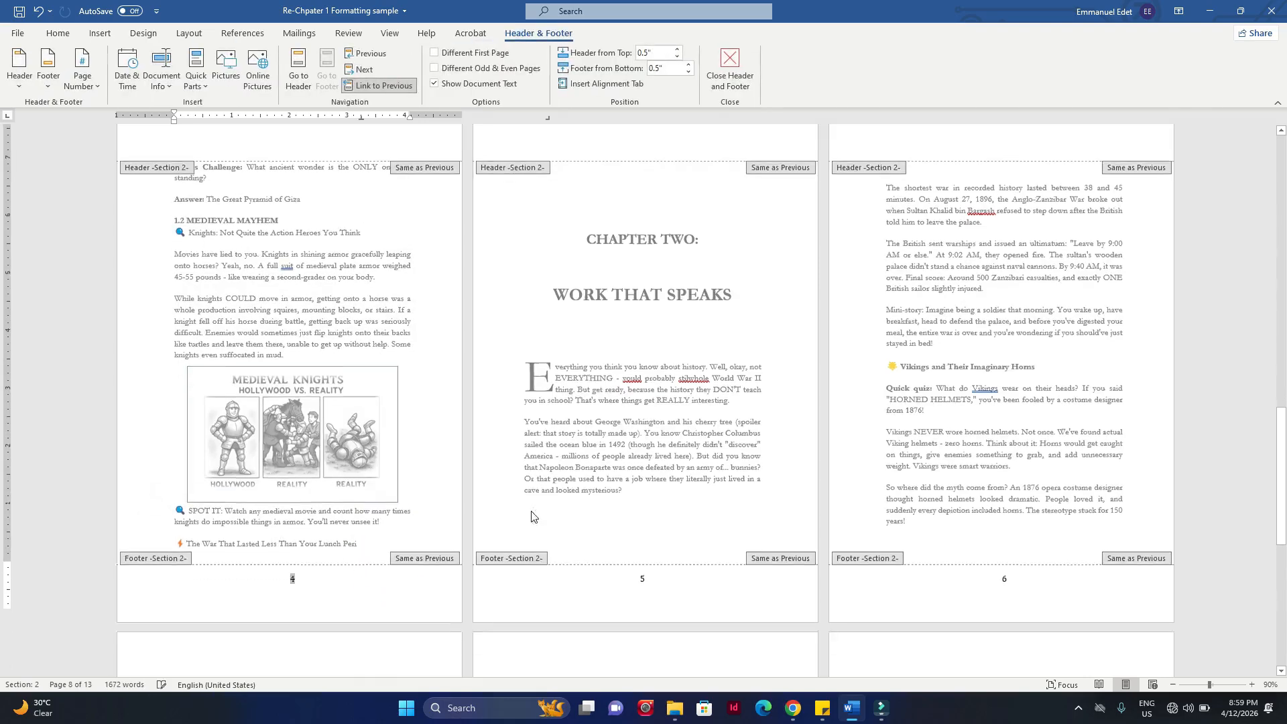
scroll(532, 517, "down", 2)
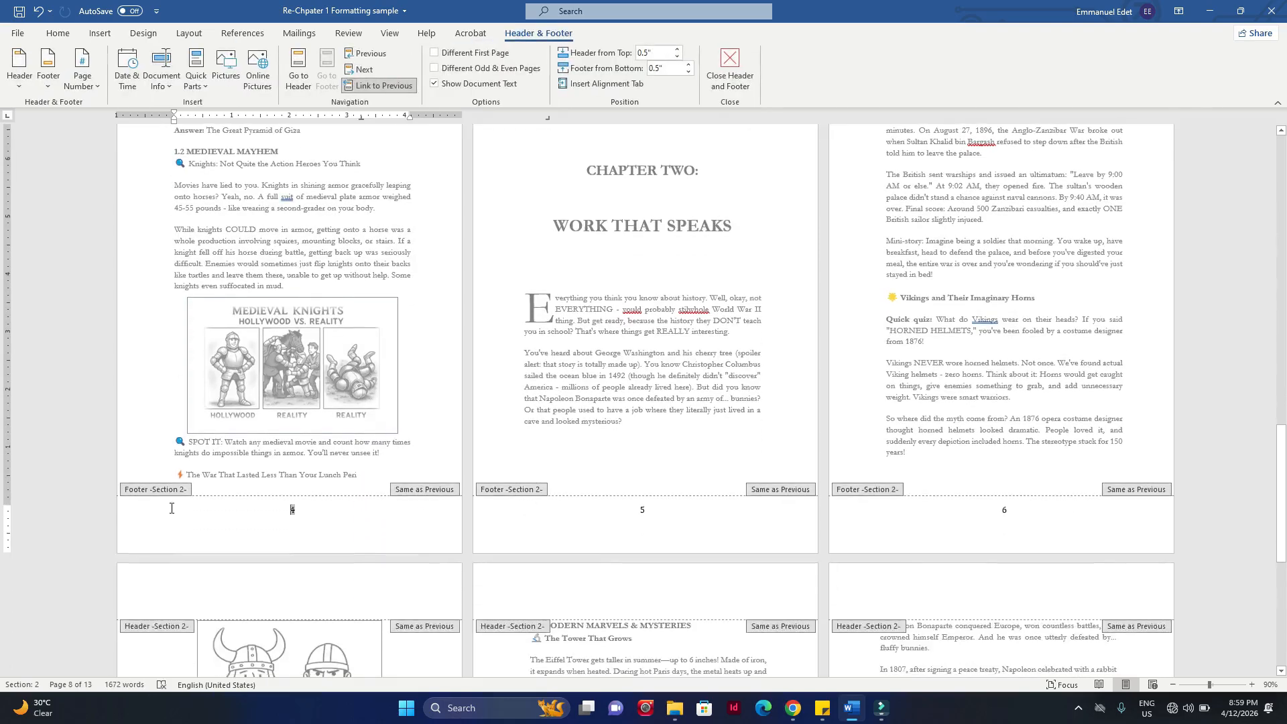
left_click(366, 512)
left_click(357, 522)
triple_click(362, 494)
left_click(352, 492)
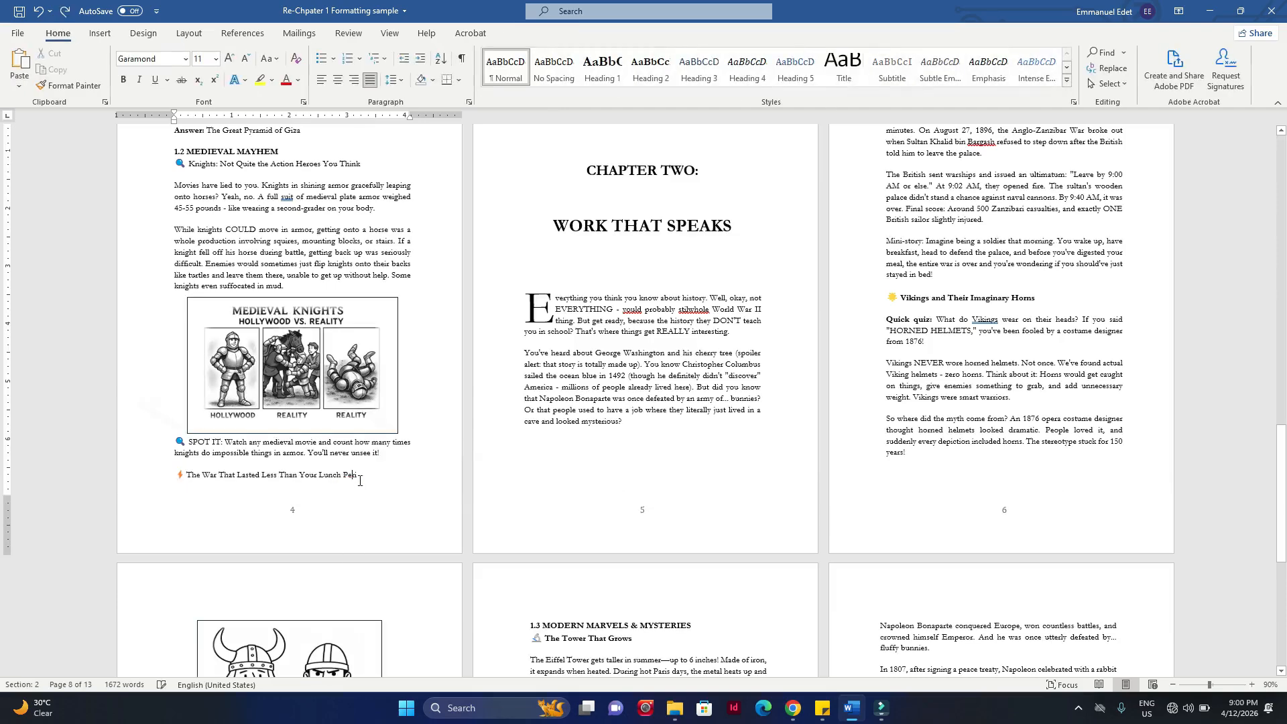
Step: Insert a Continuous section break after "The War That Lasted Less Than Your Lunch Peri" on the page before Chapter Two
left_click(355, 475)
left_click(360, 474)
left_click(192, 36)
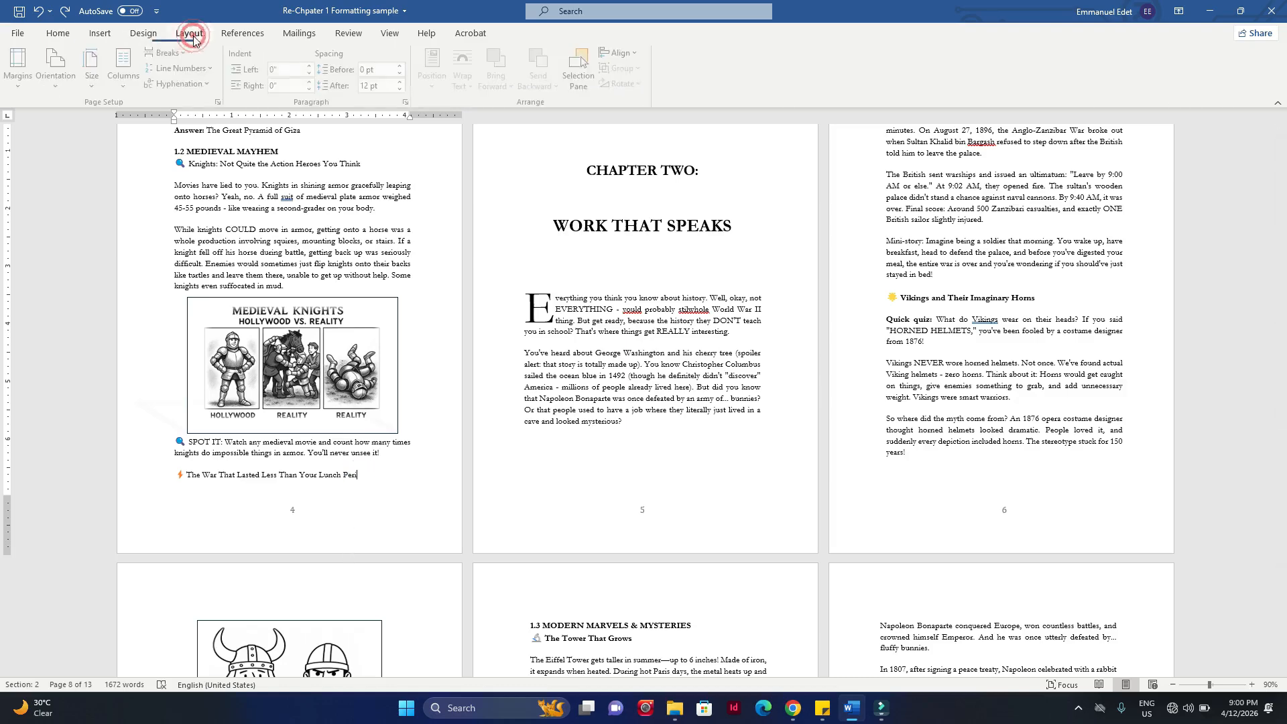
left_click(171, 53)
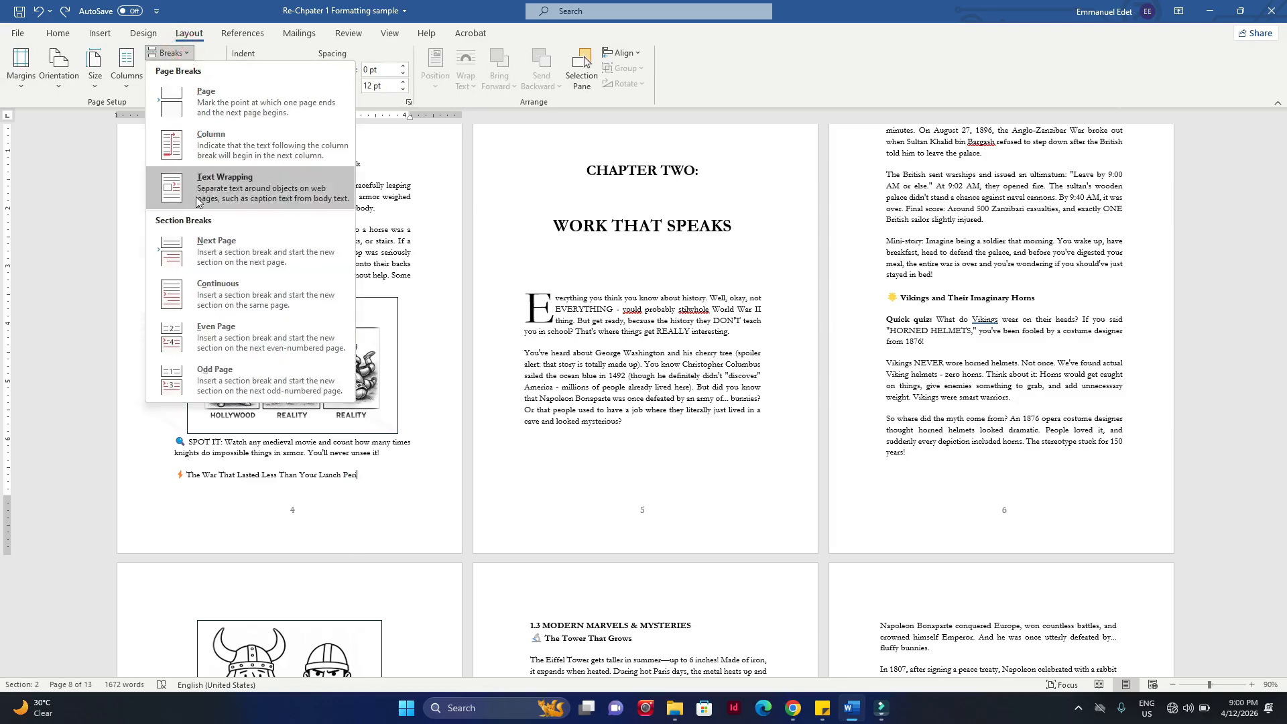
left_click(234, 301)
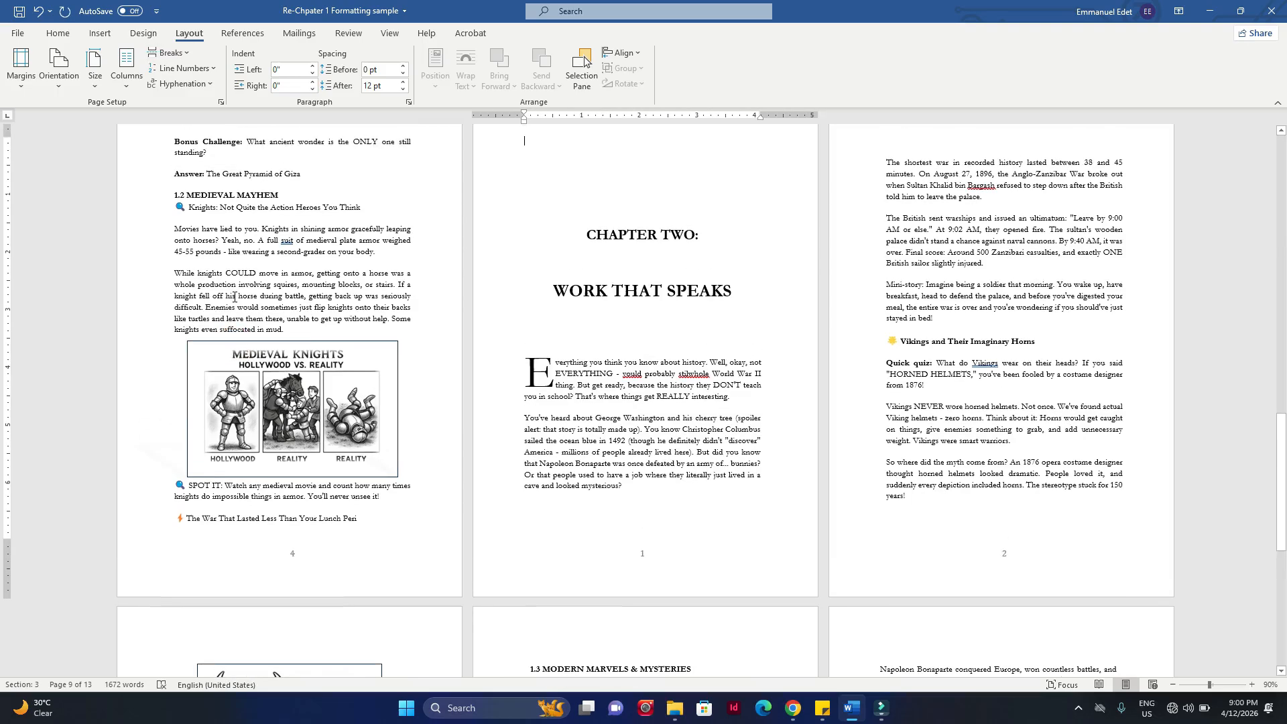
Step: Open the footer of the page before Chapter Two, examine the section labels through the last page, and close the footer
scroll(236, 298, "down", 3)
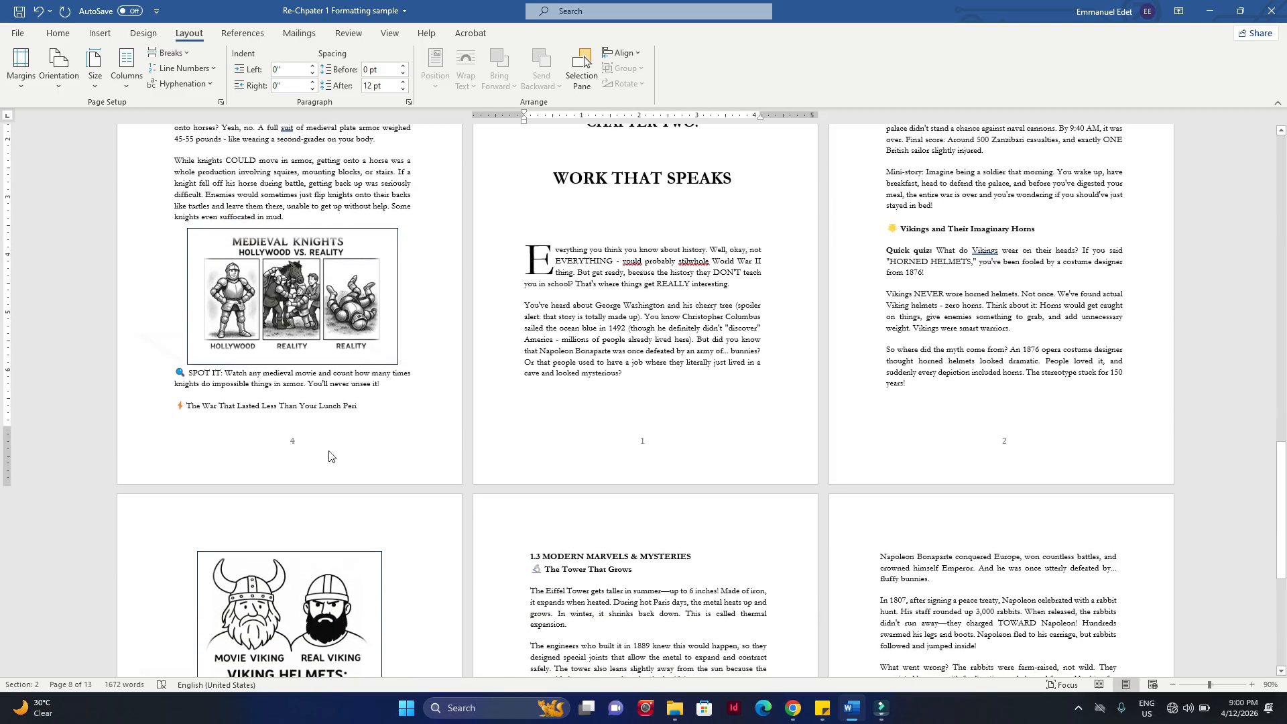
double_click(328, 456)
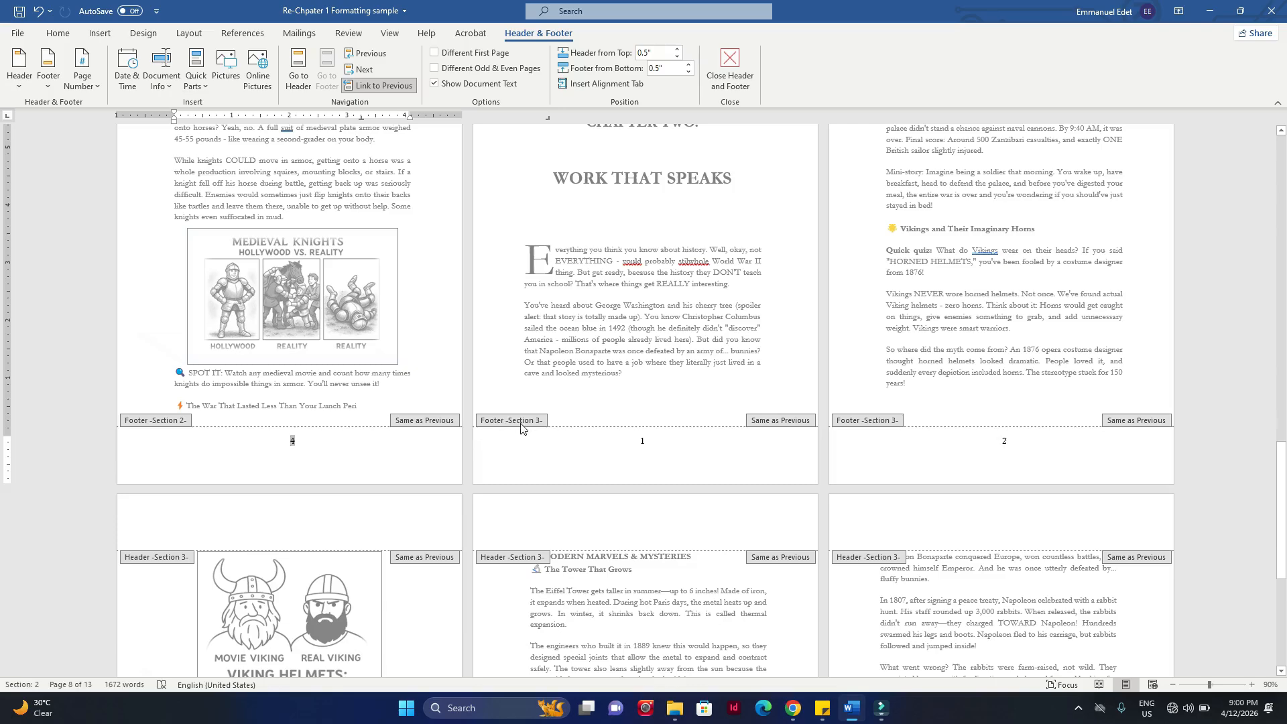
scroll(801, 493, "down", 3)
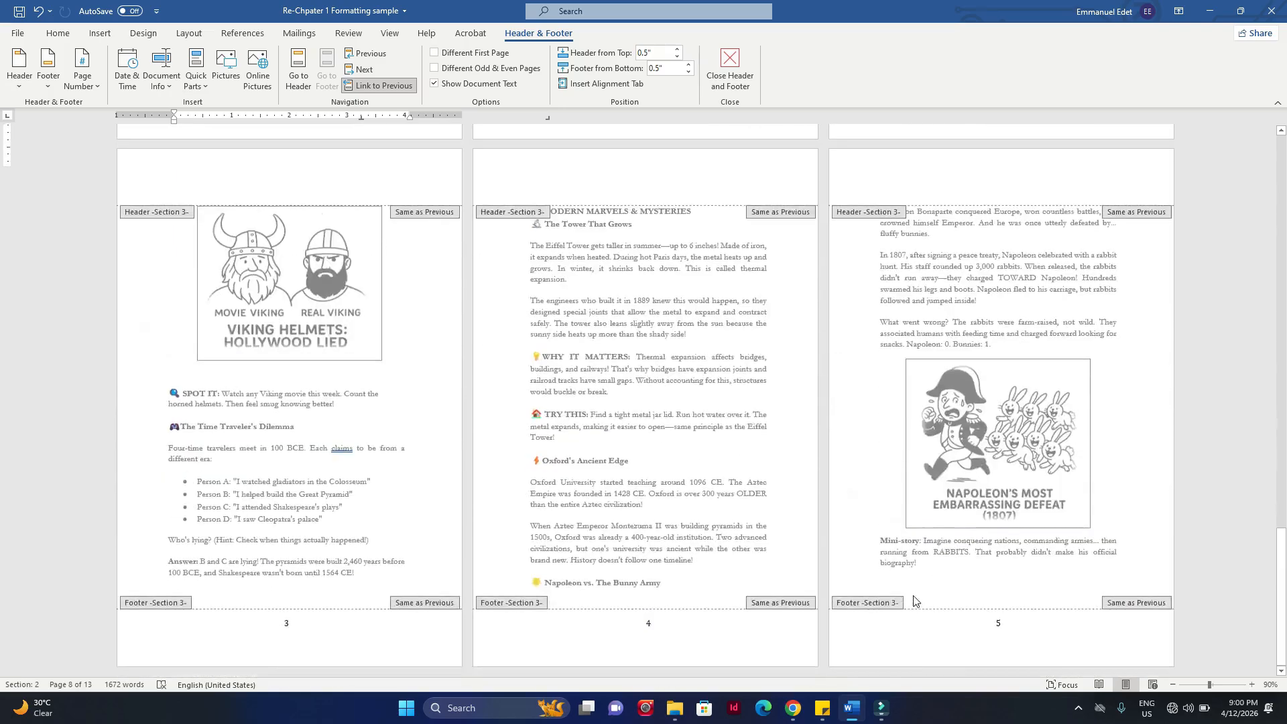
left_click(701, 255)
double_click(701, 252)
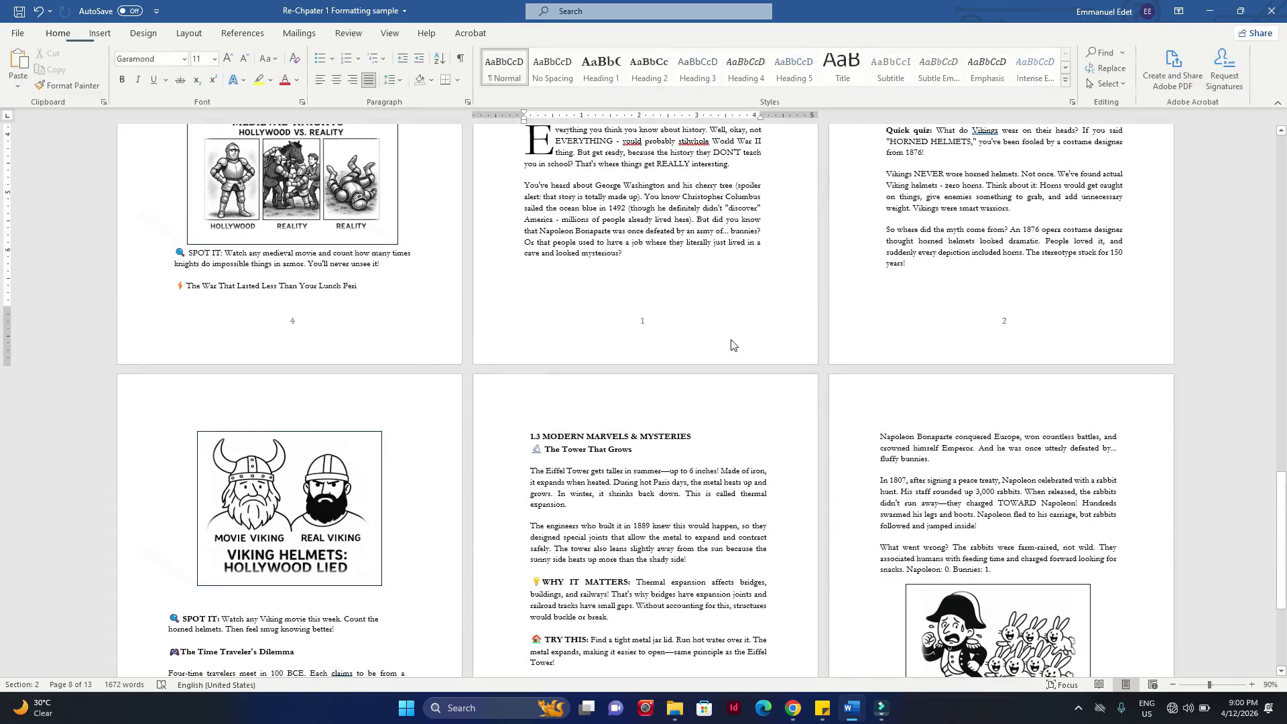
Step: Open the Chapter Two opening page's footer and compare its section label with those of the following pages
double_click(639, 320)
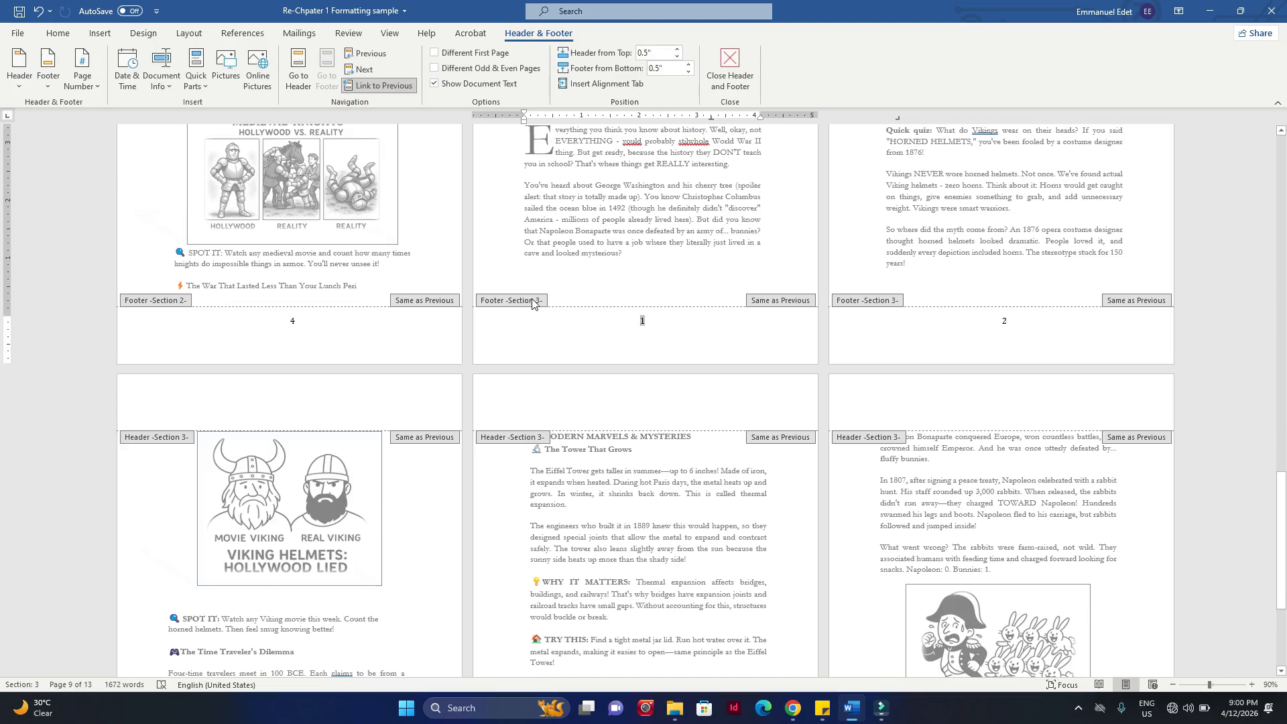
scroll(737, 435, "down", 5)
scroll(787, 296, "up", 4)
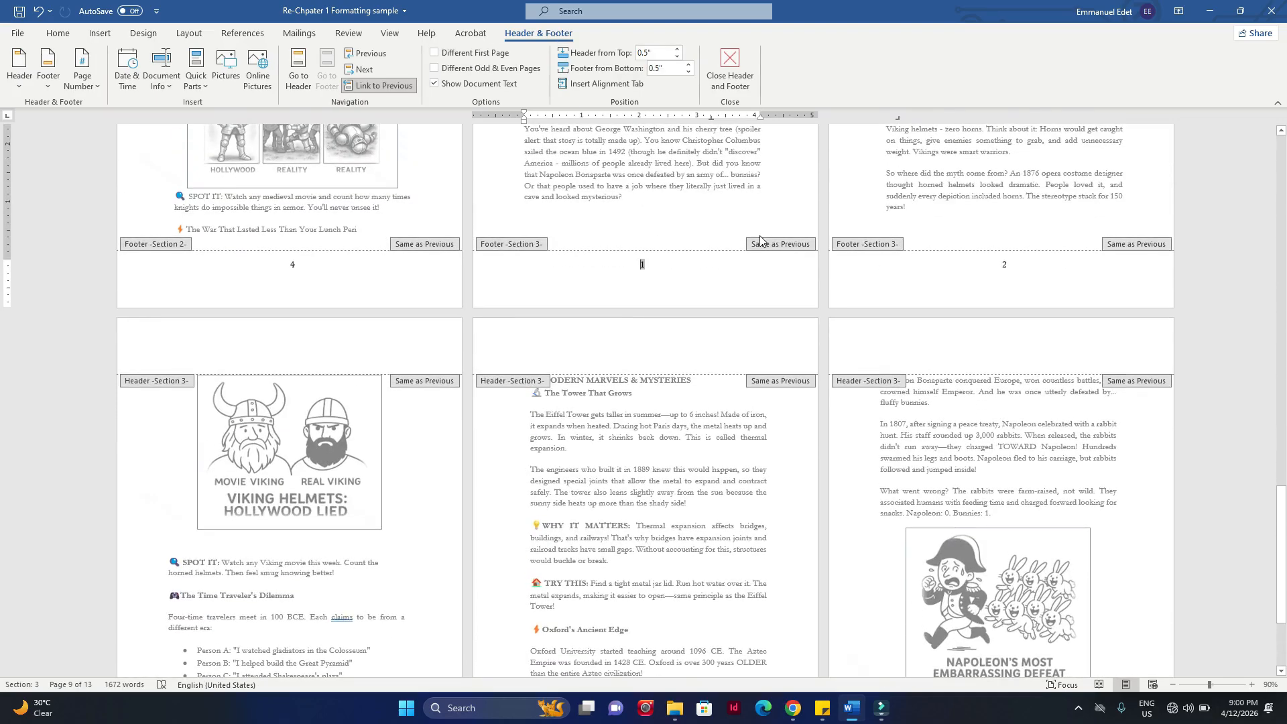
Step: Close the footer and insert a Continuous section break after "cave and looked mysterious?" at the end of the Chapter Two opening page
scroll(681, 221, "up", 3)
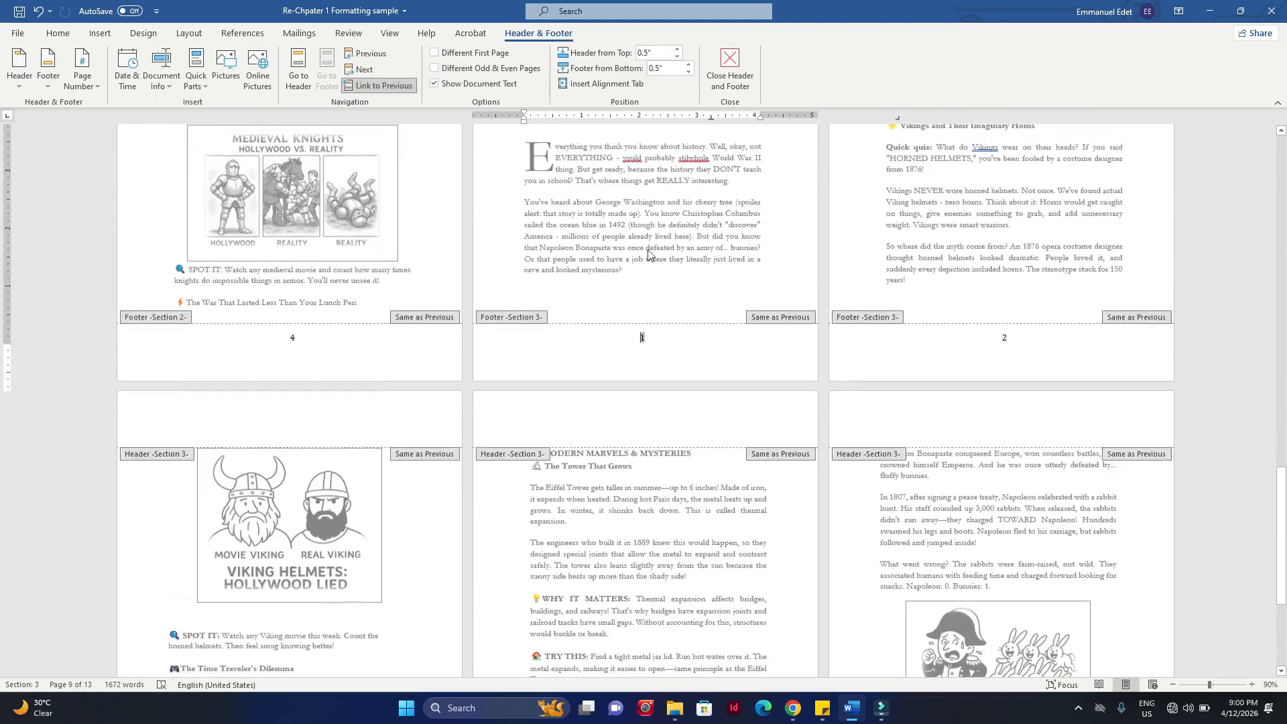
triple_click(637, 281)
left_click(646, 288)
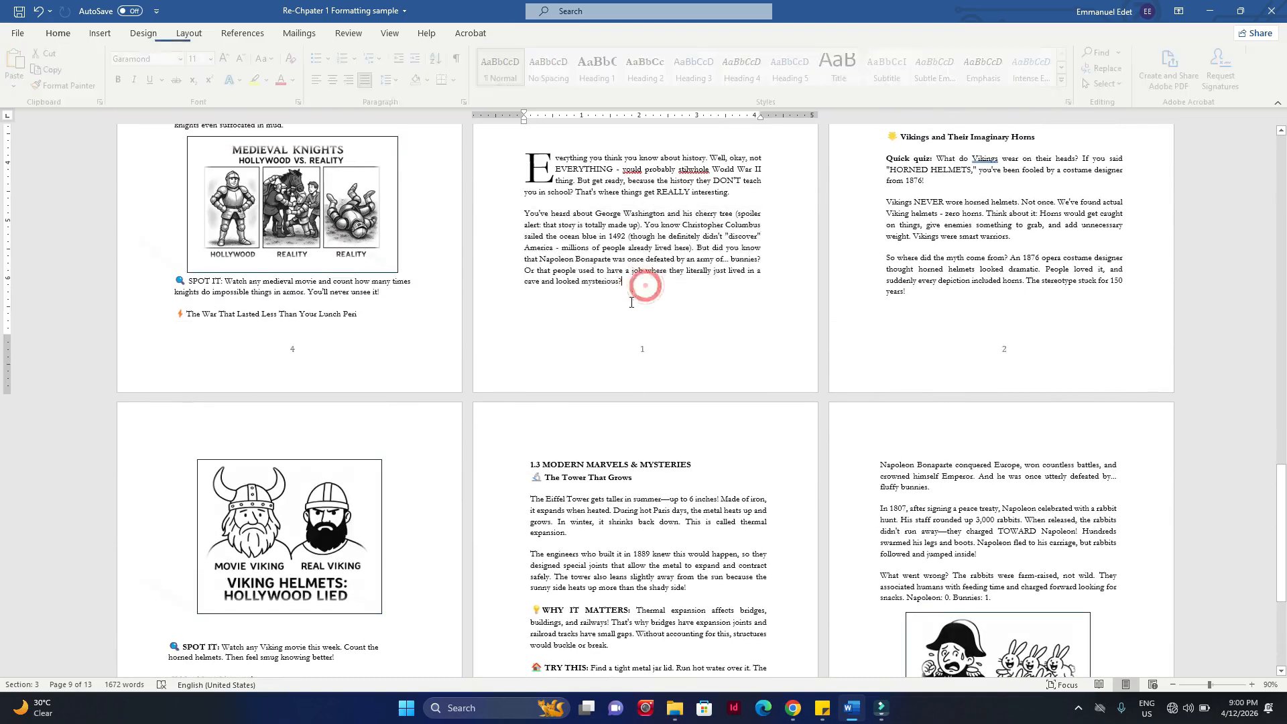
left_click_drag(632, 296, 540, 156)
left_click(973, 280)
left_click_drag(888, 288, 1137, 407)
left_click(636, 284)
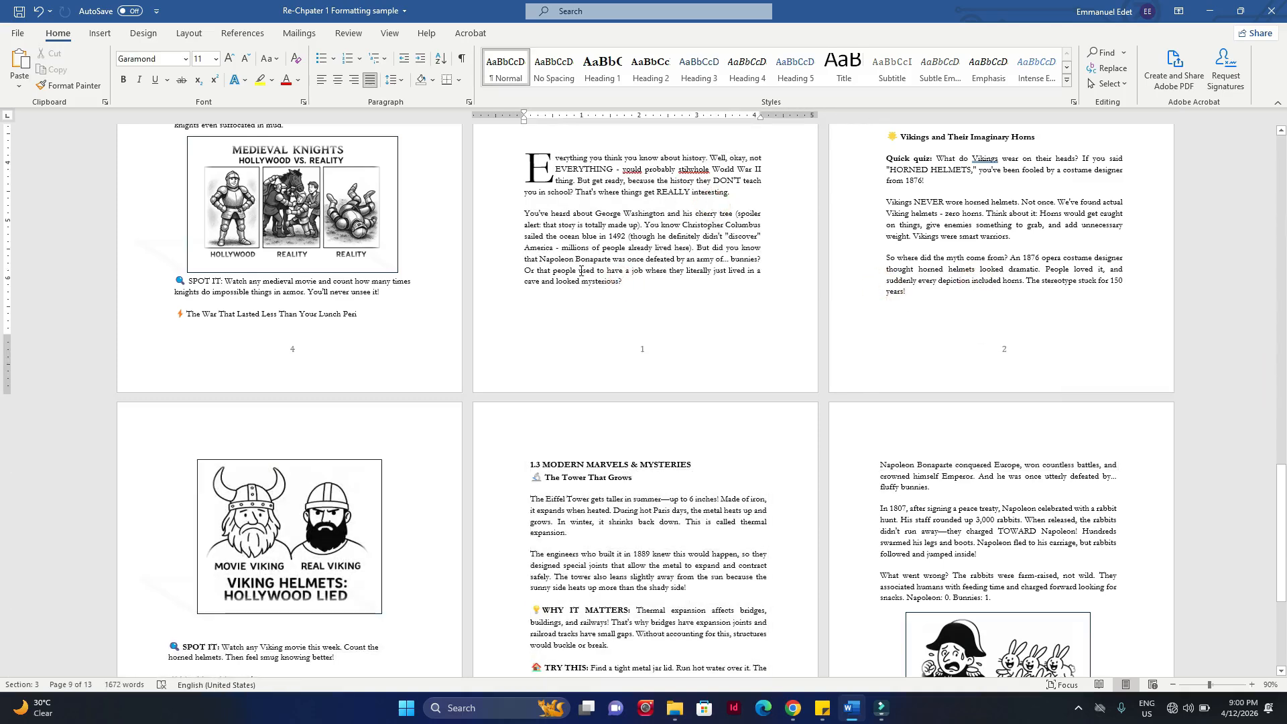
left_click(195, 35)
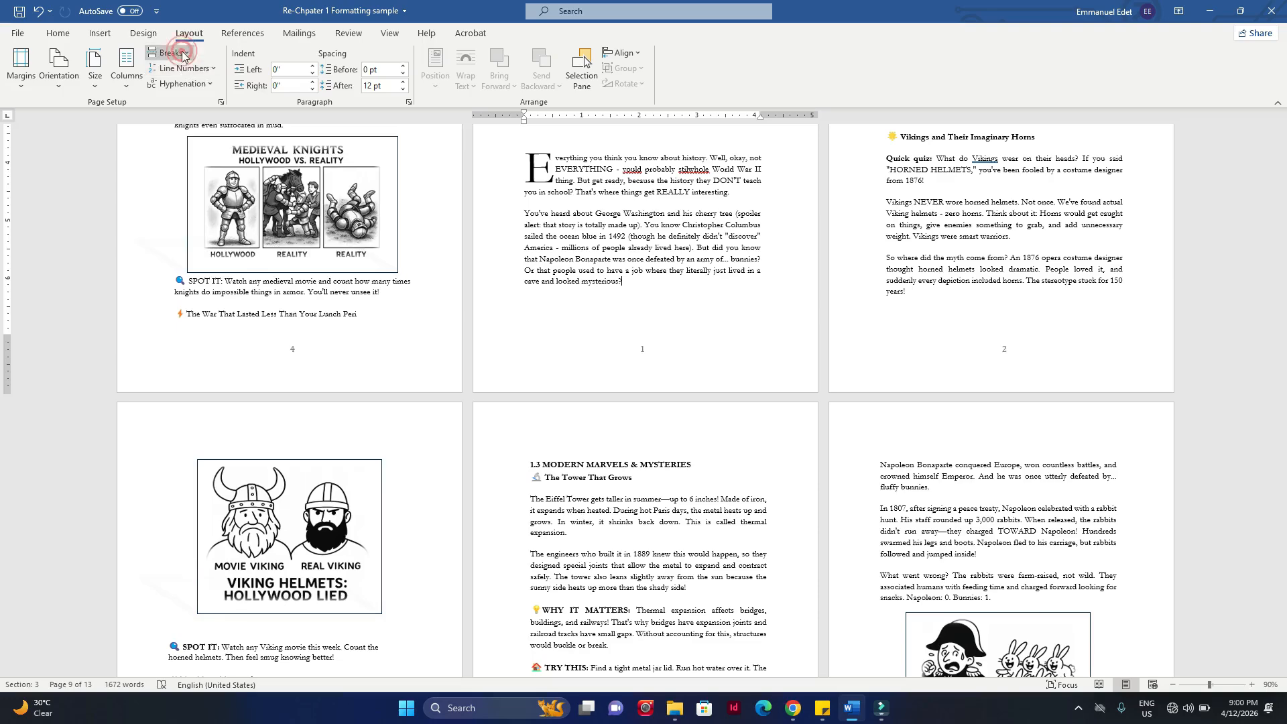
left_click(169, 53)
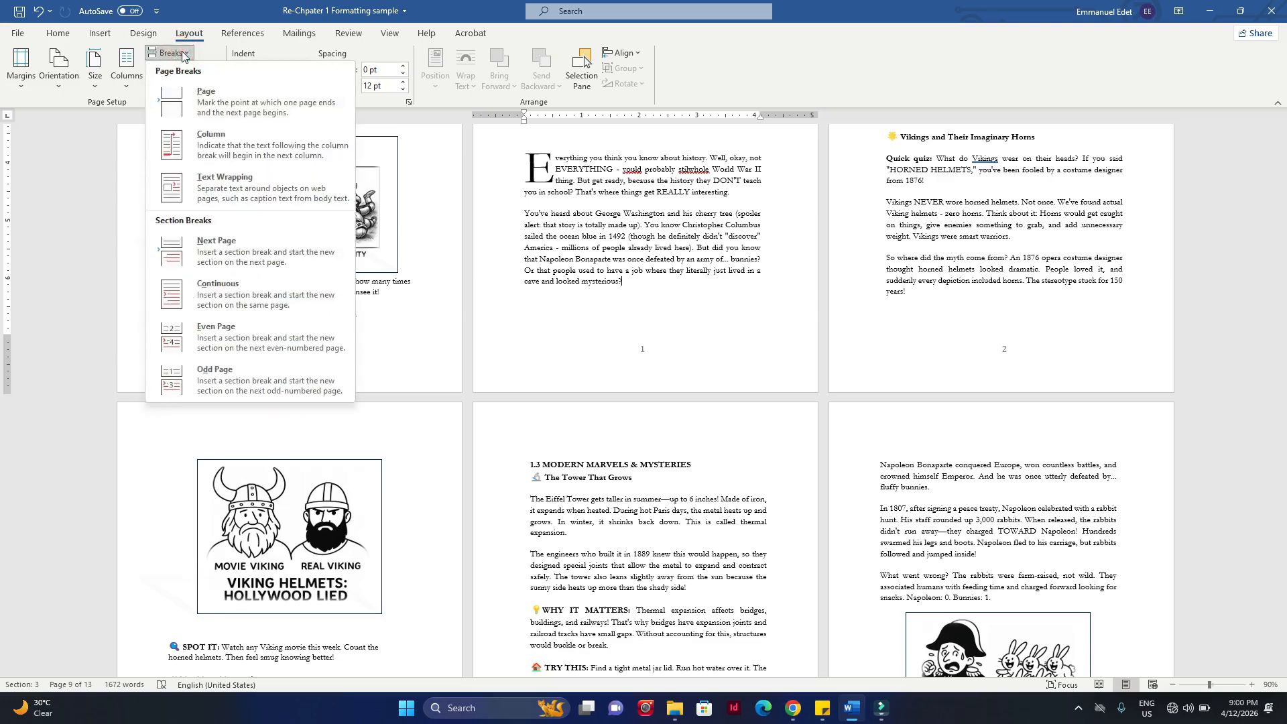
left_click(224, 307)
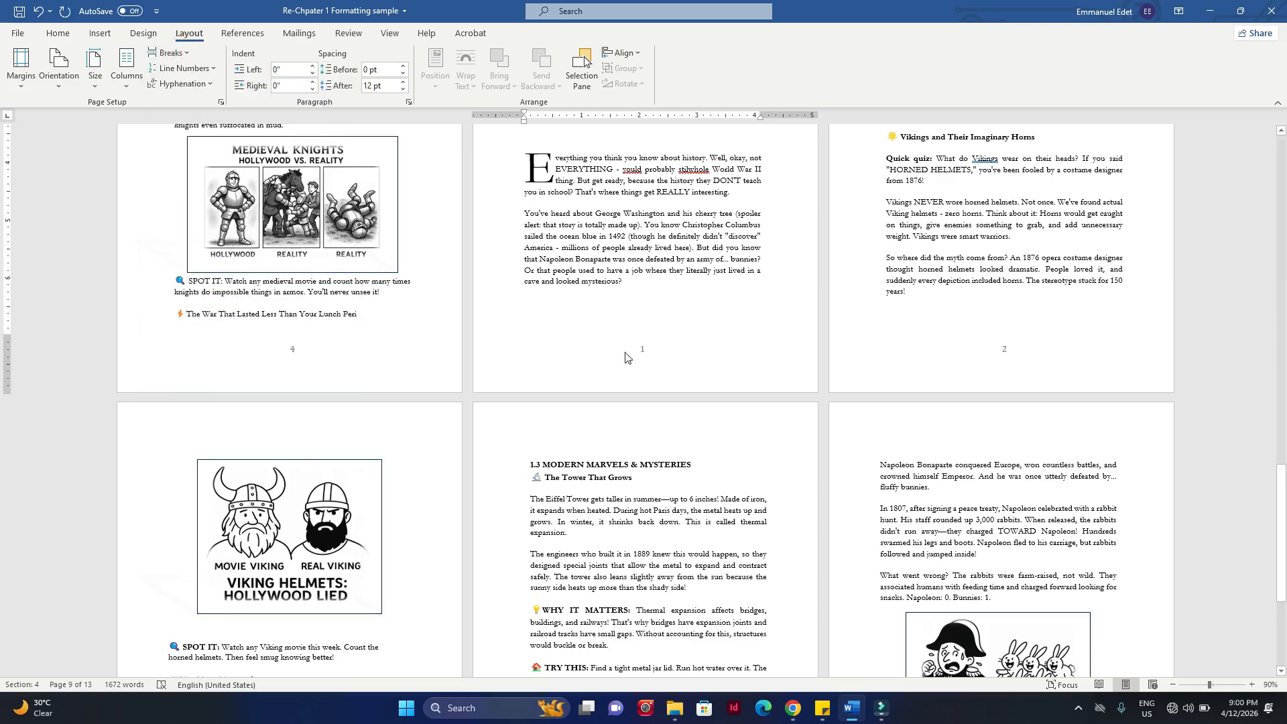
Step: Open the Chapter Two opening page's footer and compare its section label with that of the following page
double_click(640, 348)
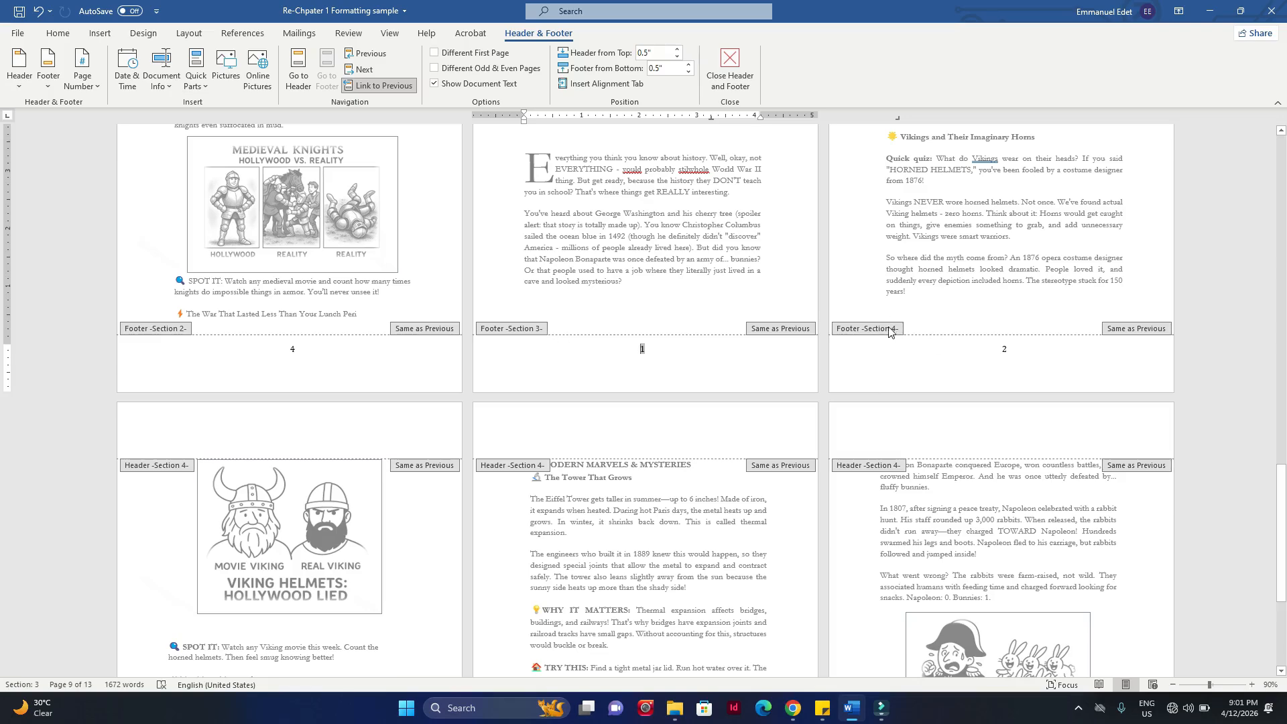
scroll(871, 348, "down", 5)
scroll(843, 378, "up", 8)
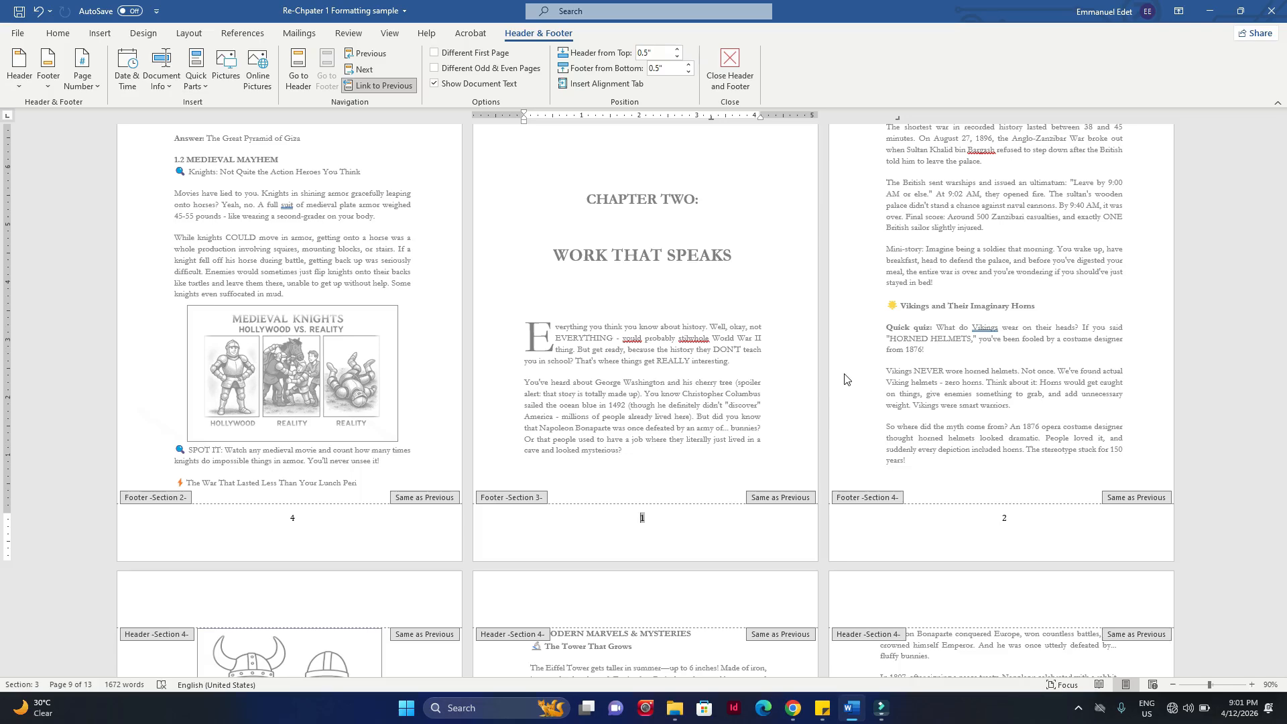
left_click(954, 404)
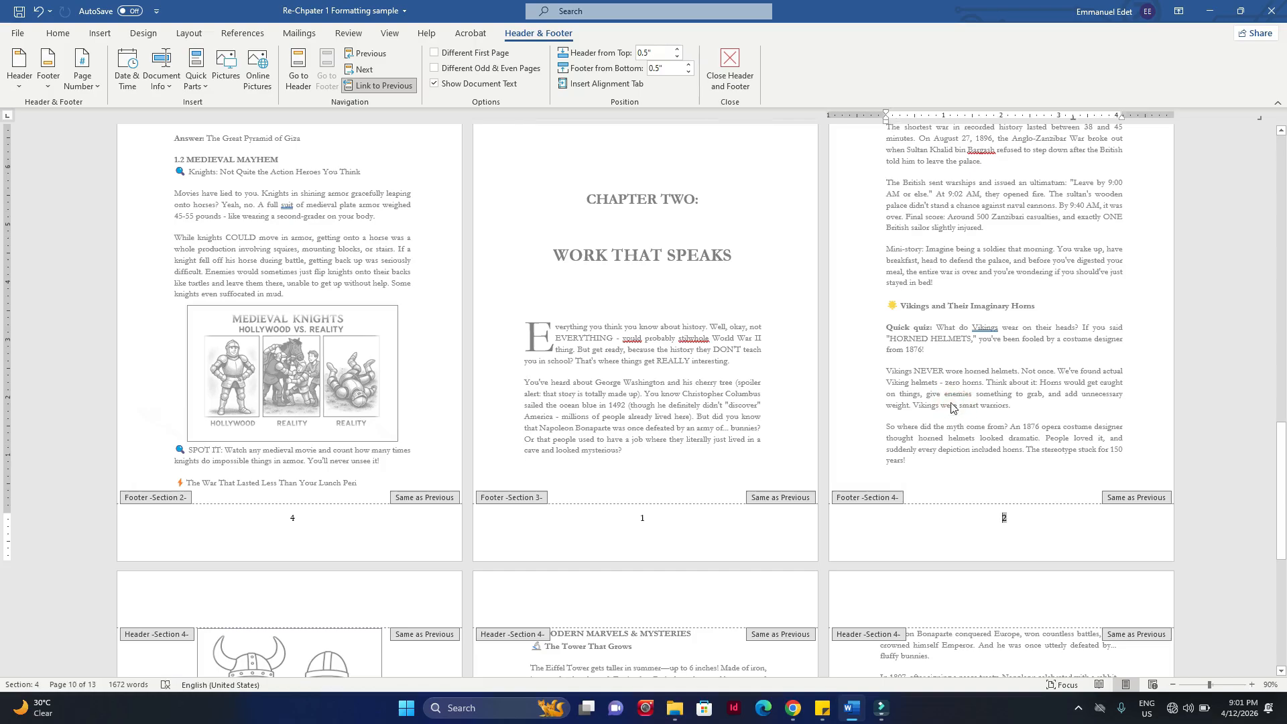
Step: Examine the header and footer section labels from the title page through the pages after Chapter Two
scroll(952, 403, "up", 5)
scroll(951, 403, "up", 20)
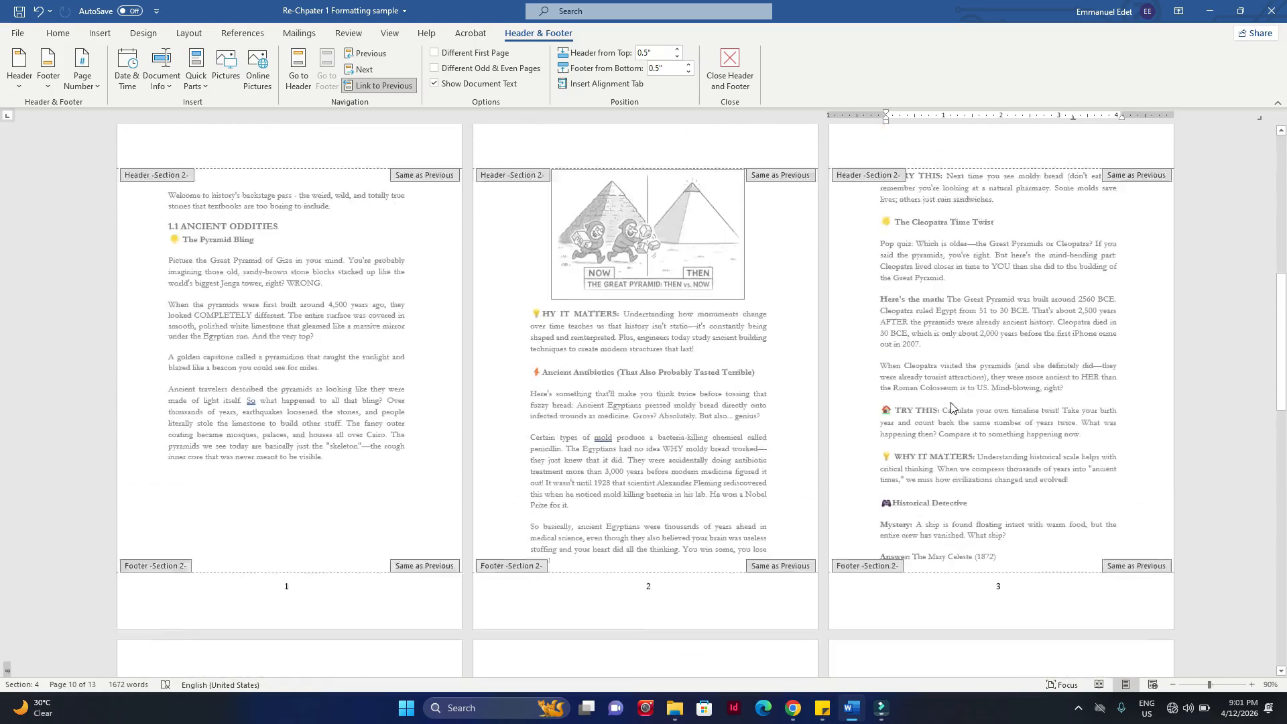
scroll(912, 311, "up", 2)
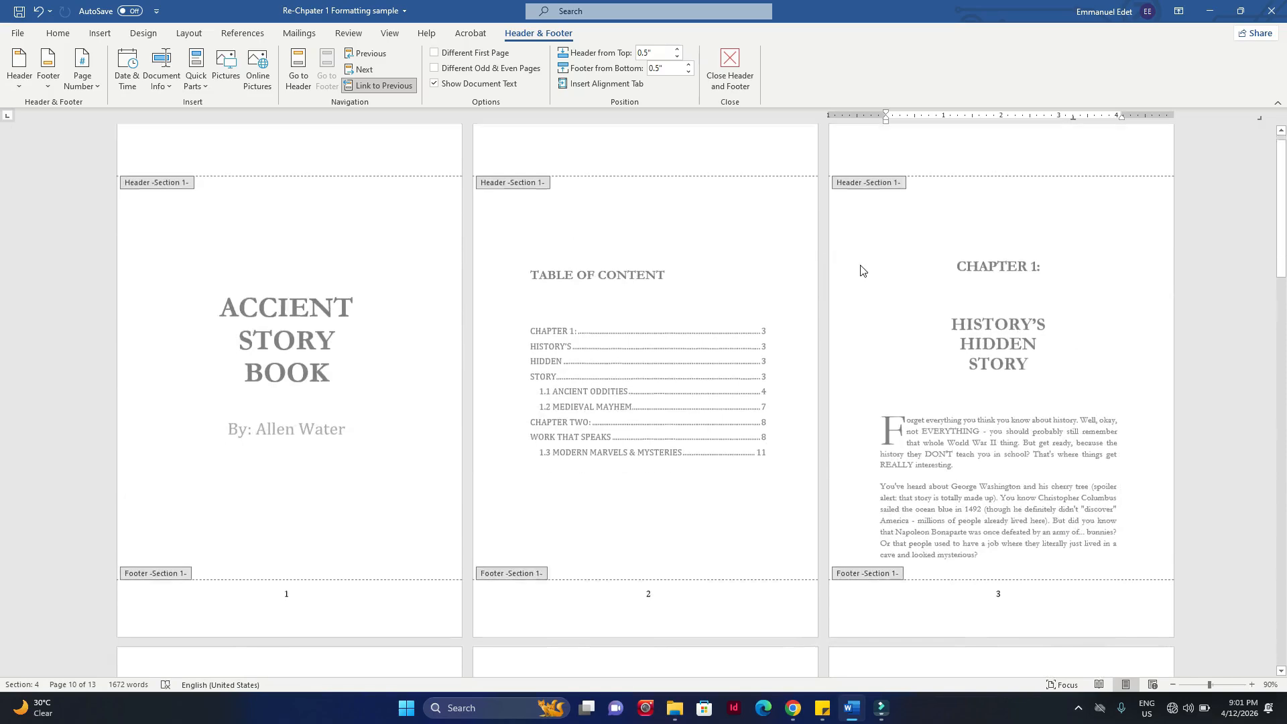
scroll(859, 270, "down", 2)
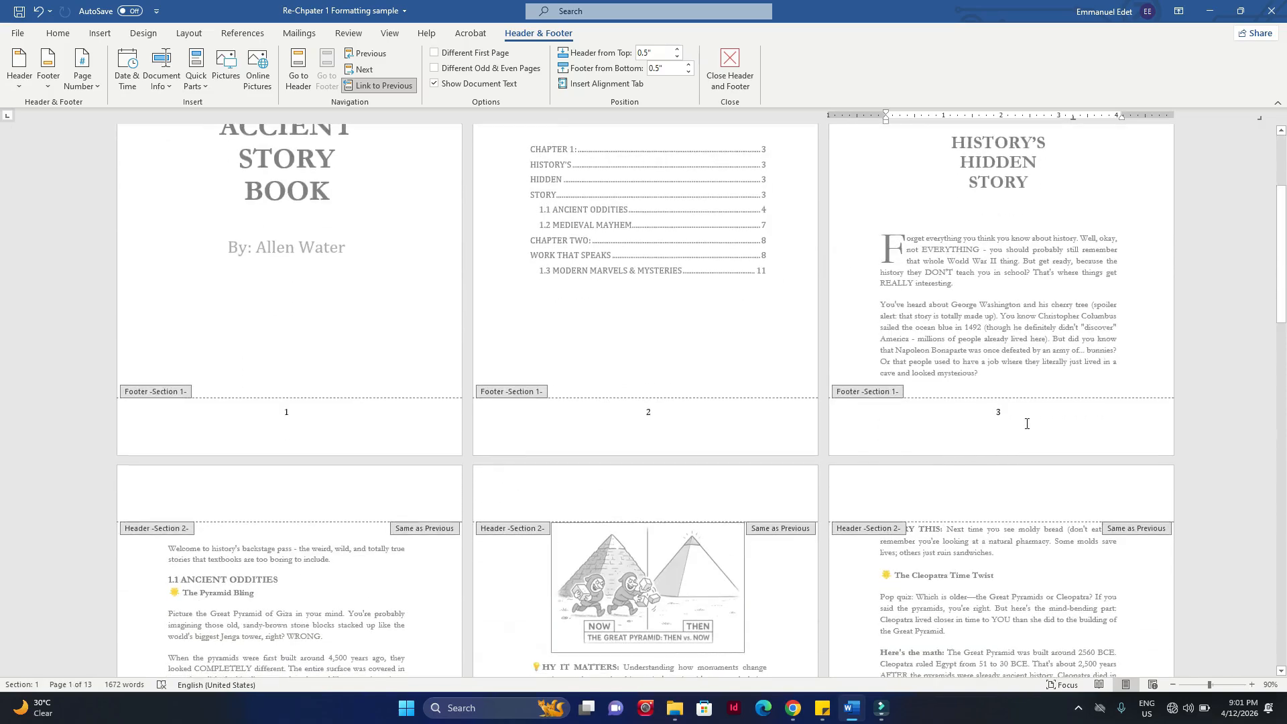
scroll(1027, 423, "up", 1)
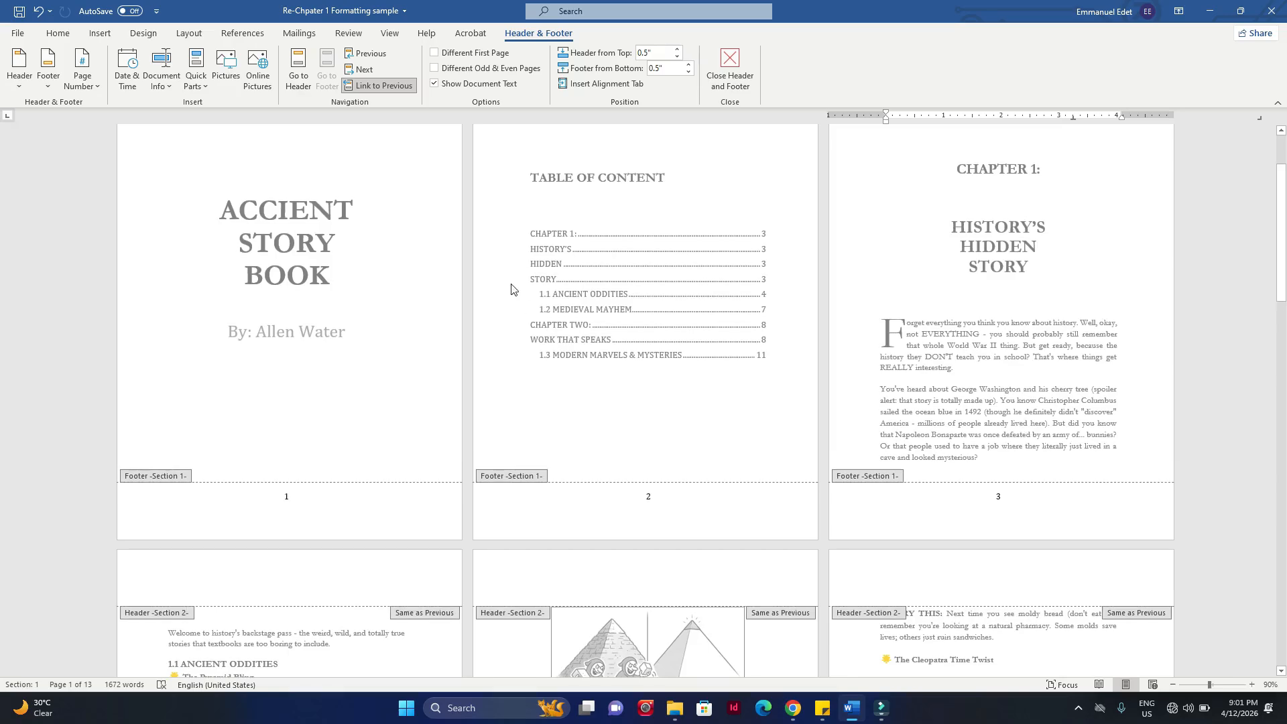
scroll(507, 335, "down", 3)
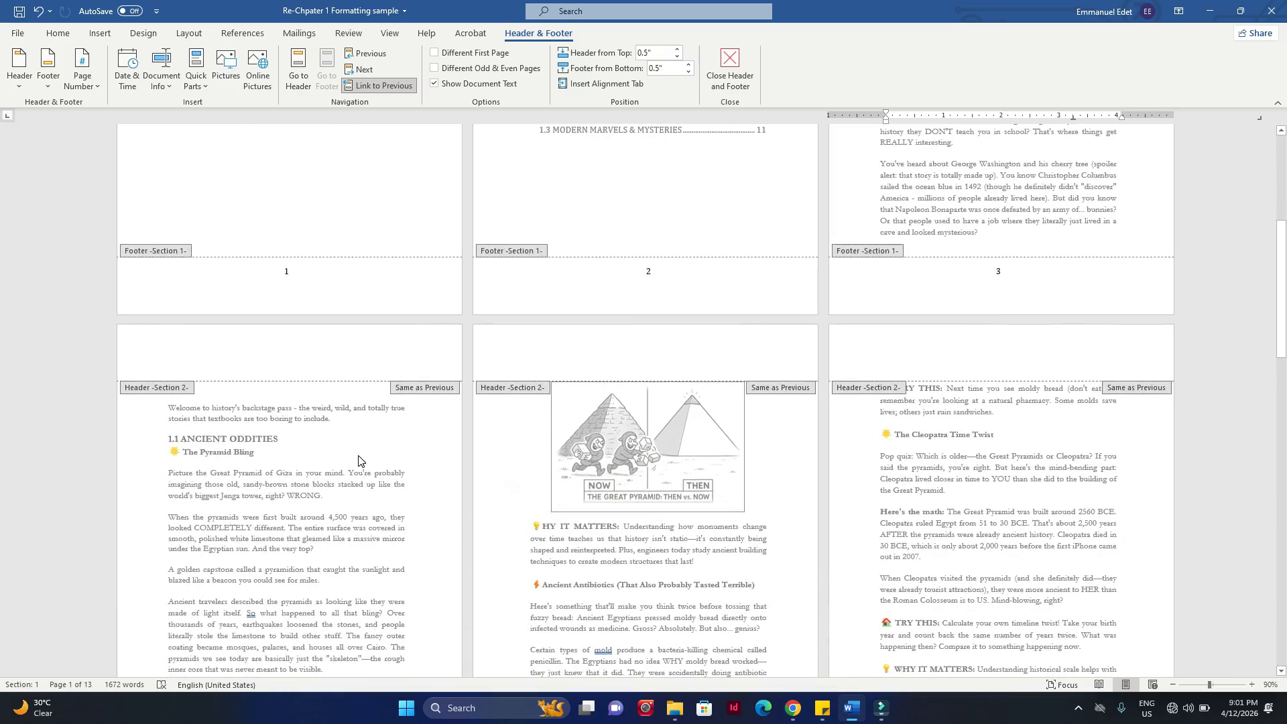
scroll(359, 461, "down", 10)
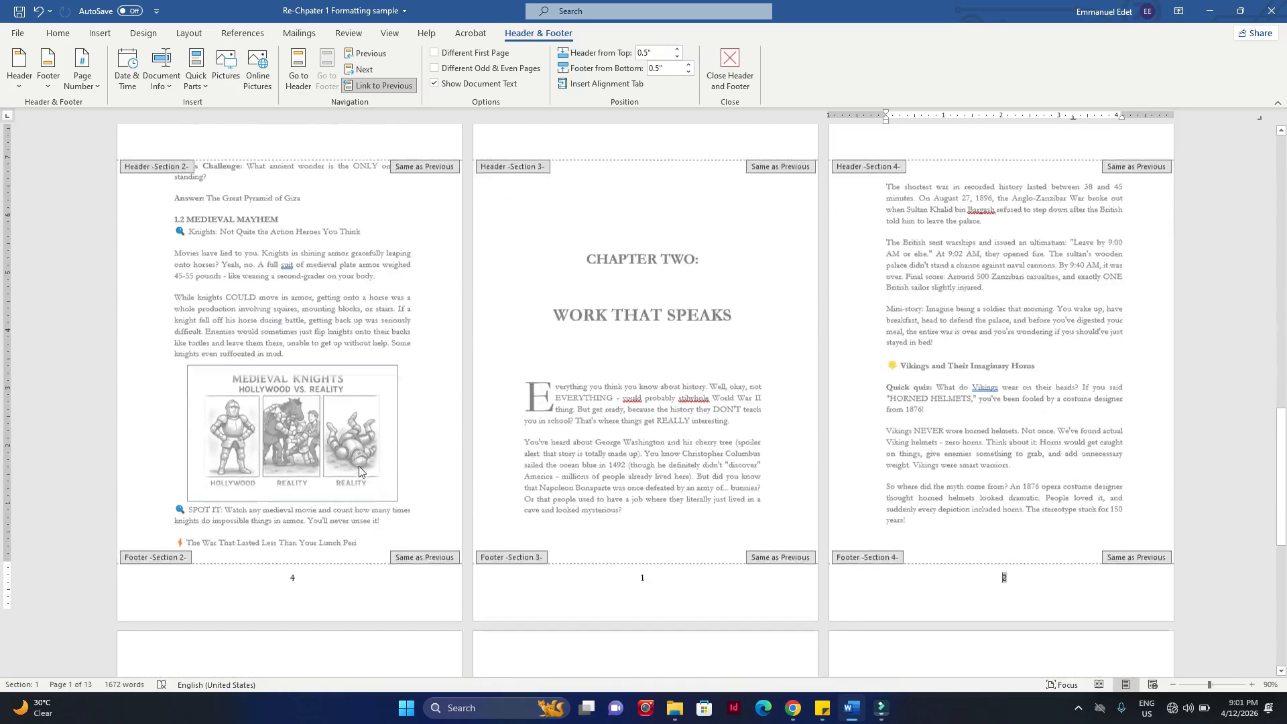
scroll(629, 352, "down", 2)
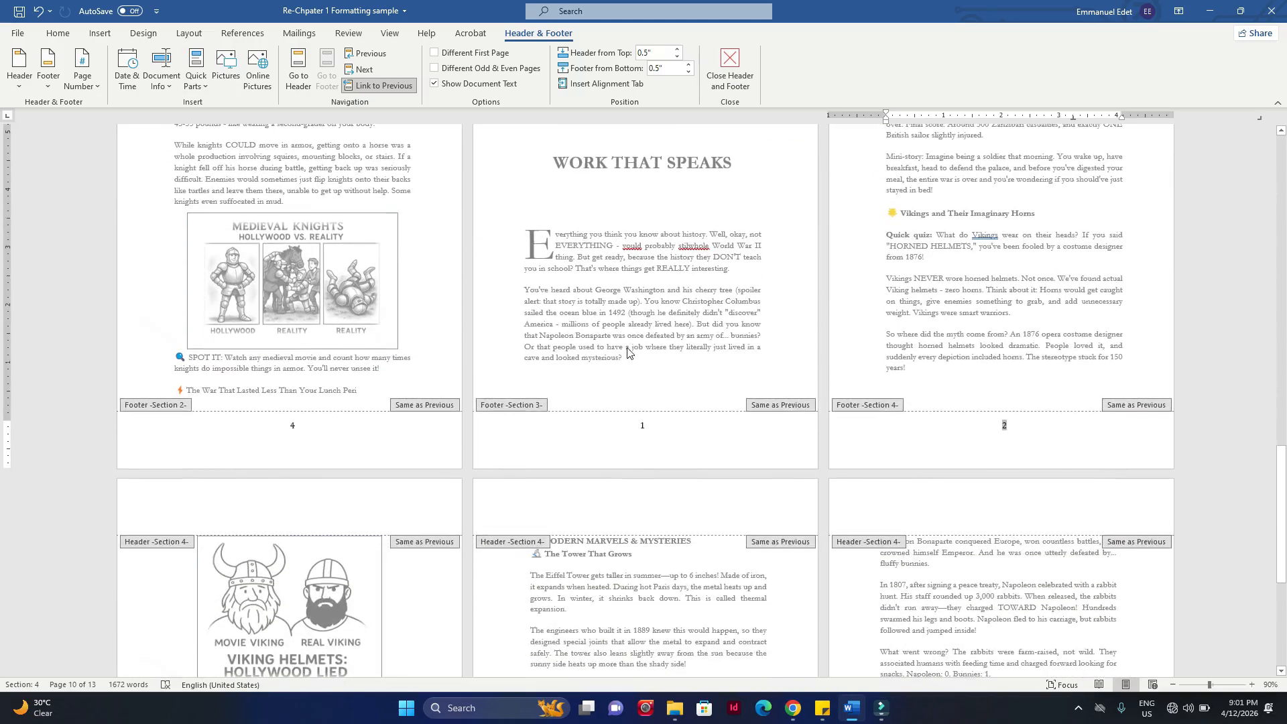
scroll(904, 470, "down", 5)
scroll(904, 494, "up", 2)
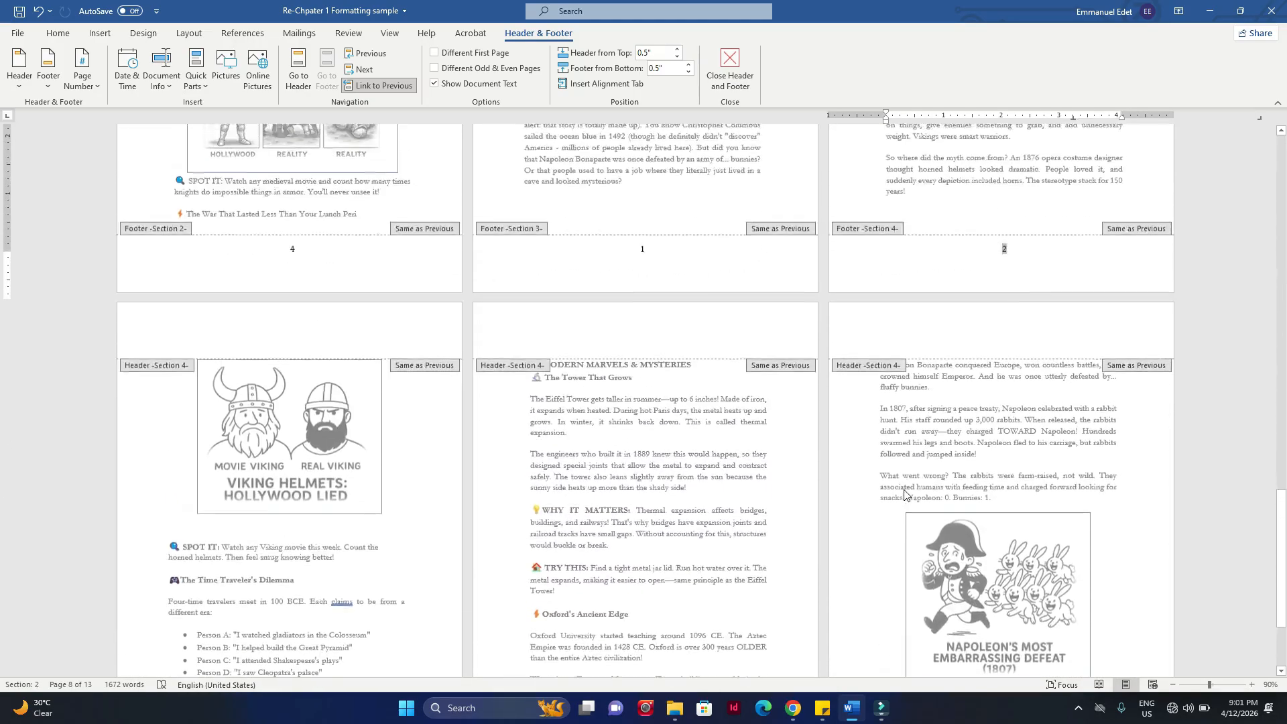
scroll(904, 494, "up", 12)
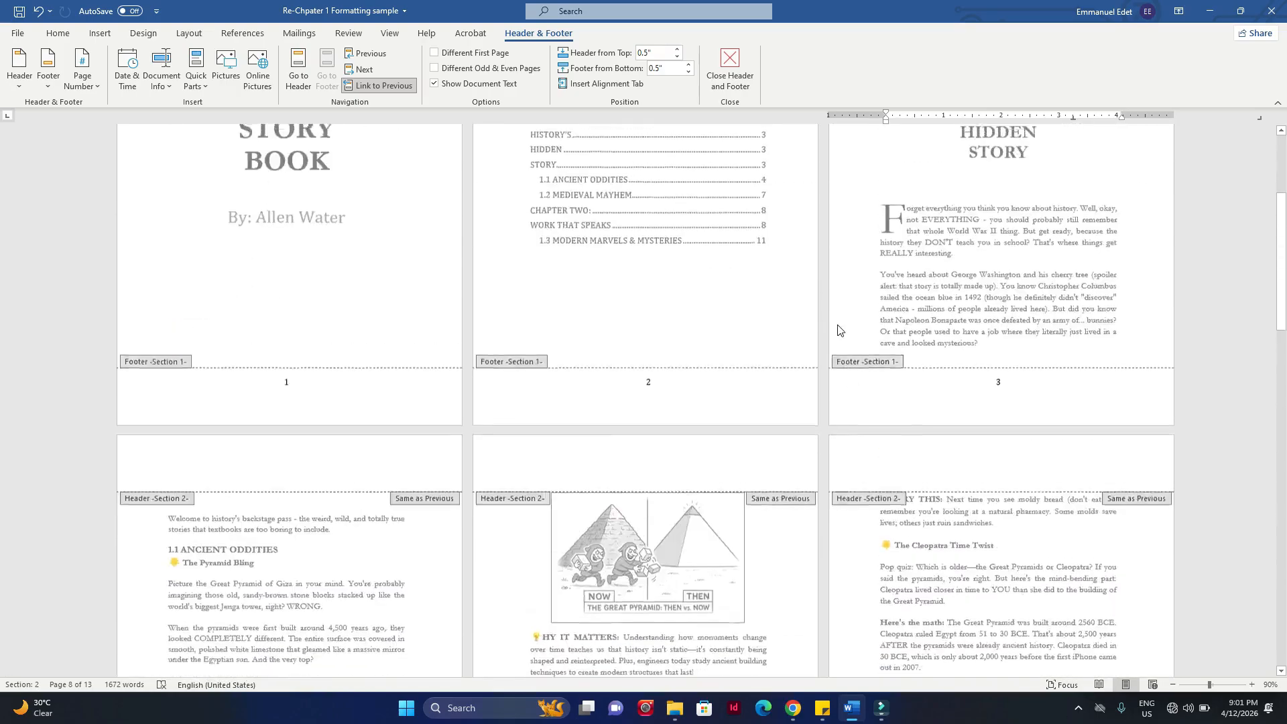
Step: Try deleting the page number from the footer of the Table of Content page
scroll(838, 330, "up", 3)
left_click(653, 159)
scroll(718, 489, "down", 2)
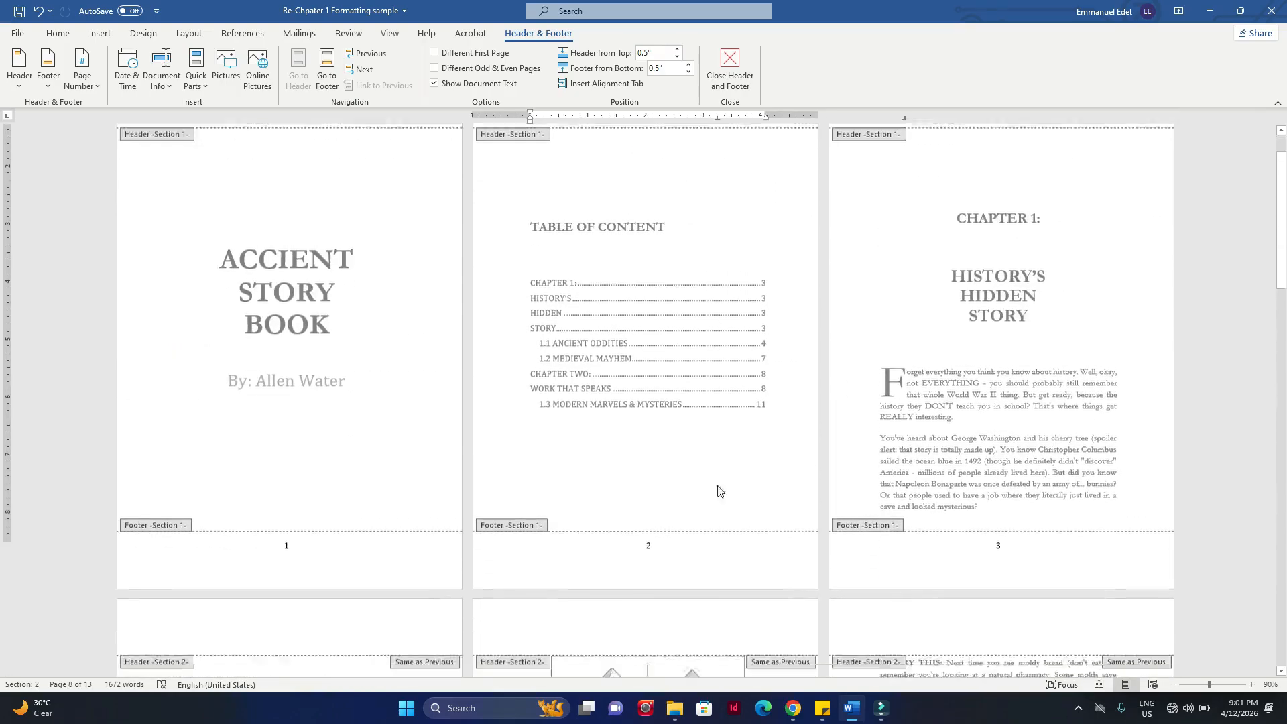
double_click(641, 497)
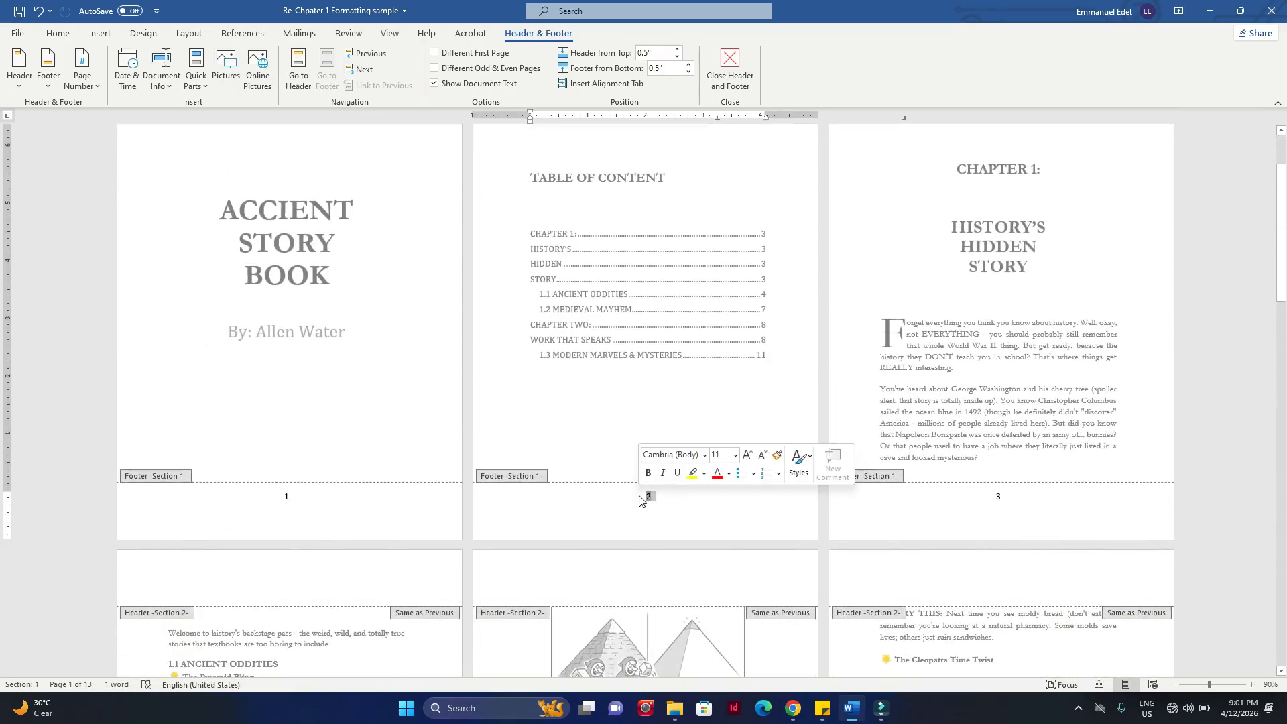
key("Delete")
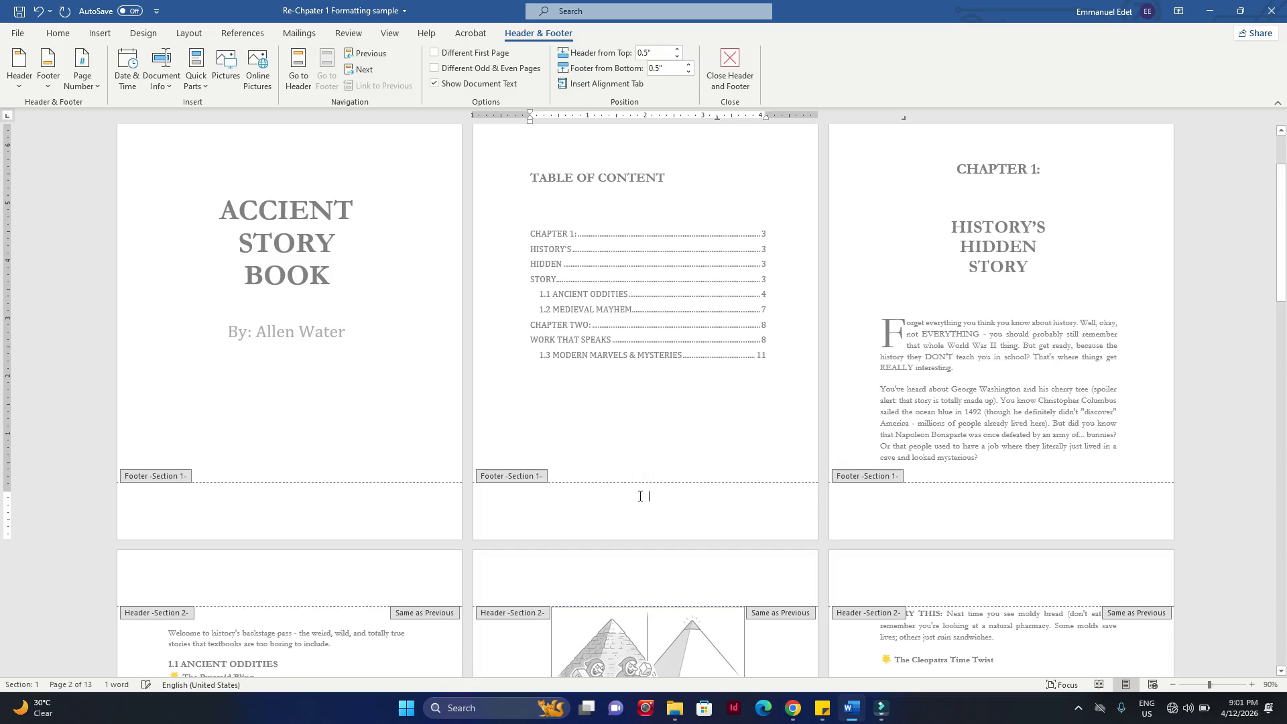
Step: Check the footers of all sections for remaining page numbers, and undo the page number deletion
scroll(746, 364, "down", 9)
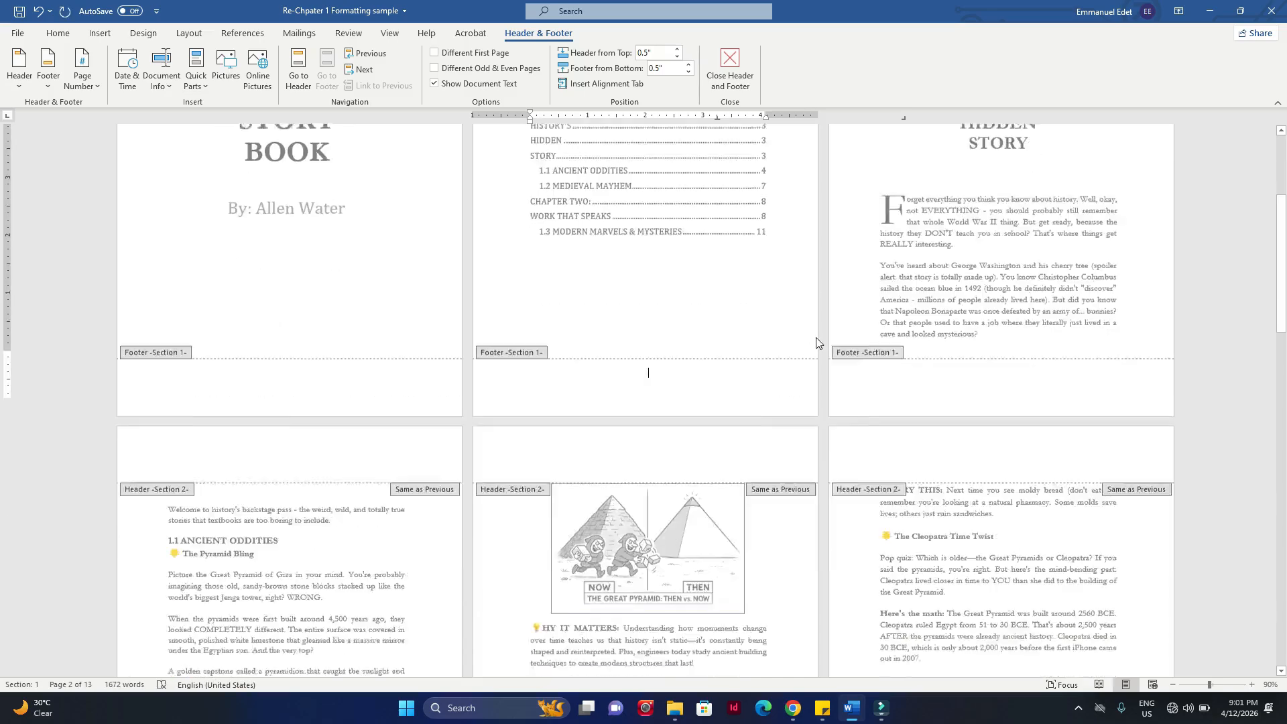
scroll(816, 343, "down", 11)
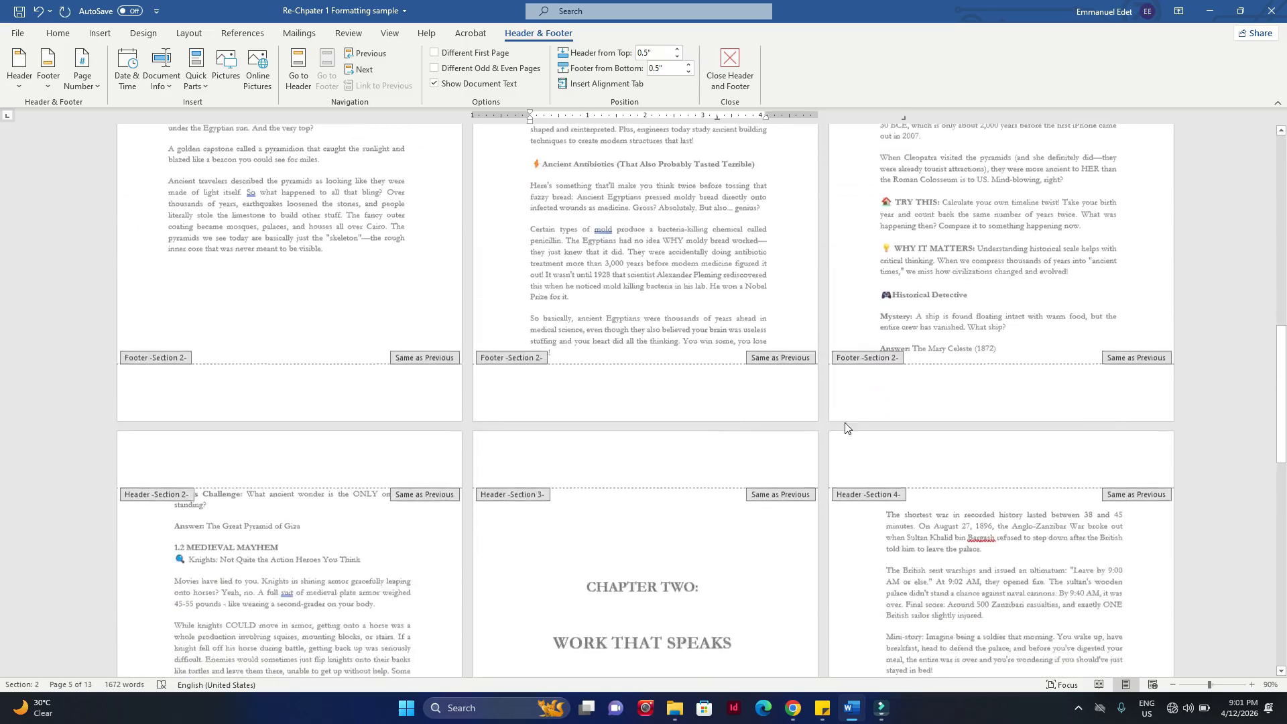
scroll(881, 458, "down", 5)
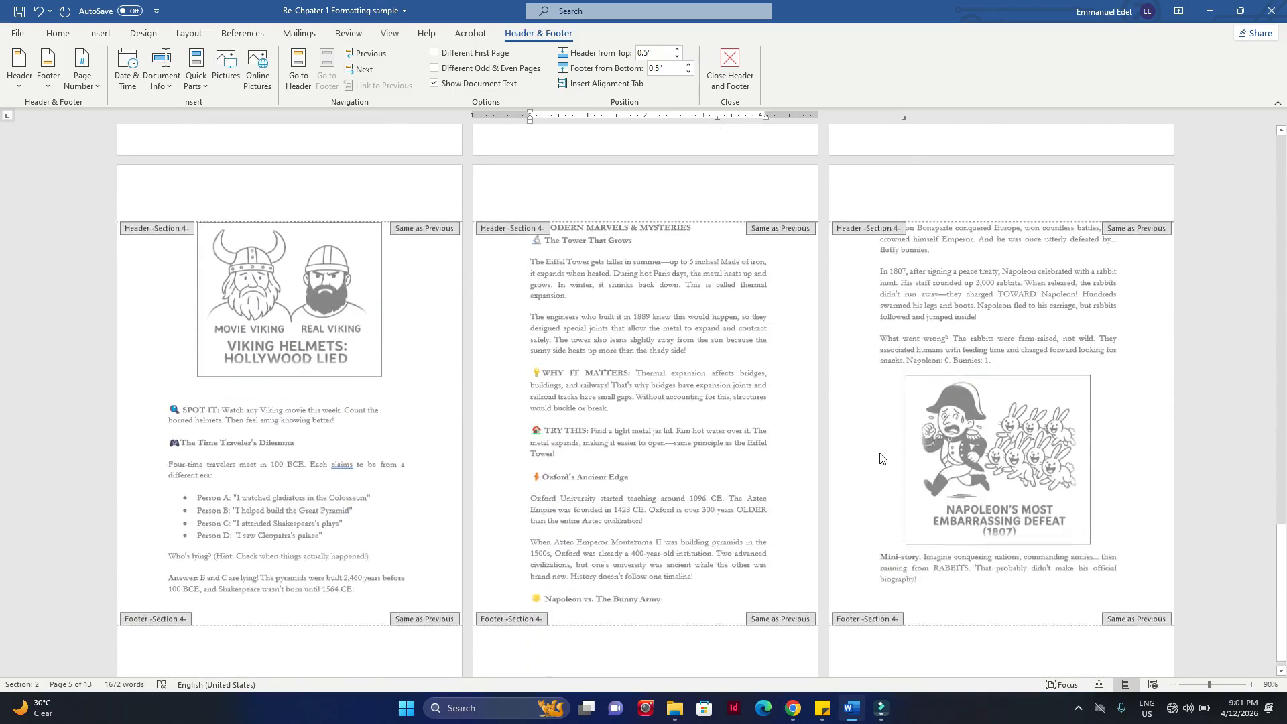
scroll(880, 457, "up", 5)
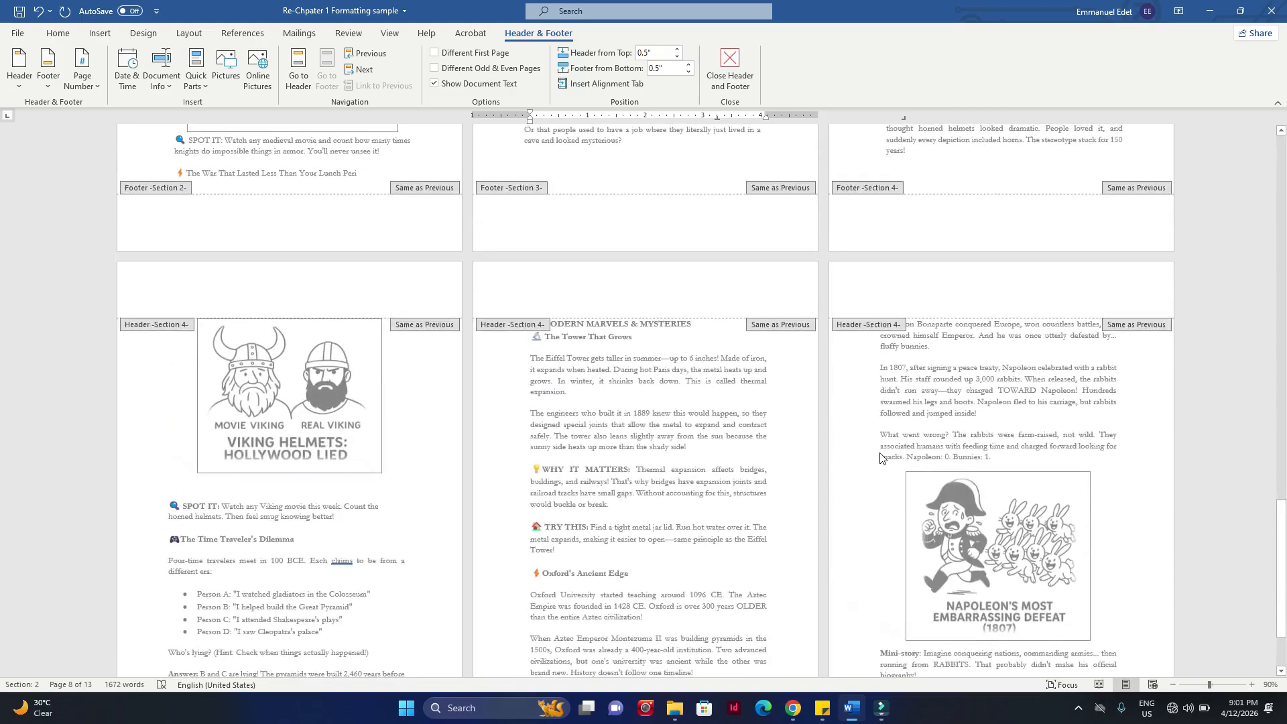
scroll(880, 453, "up", 12)
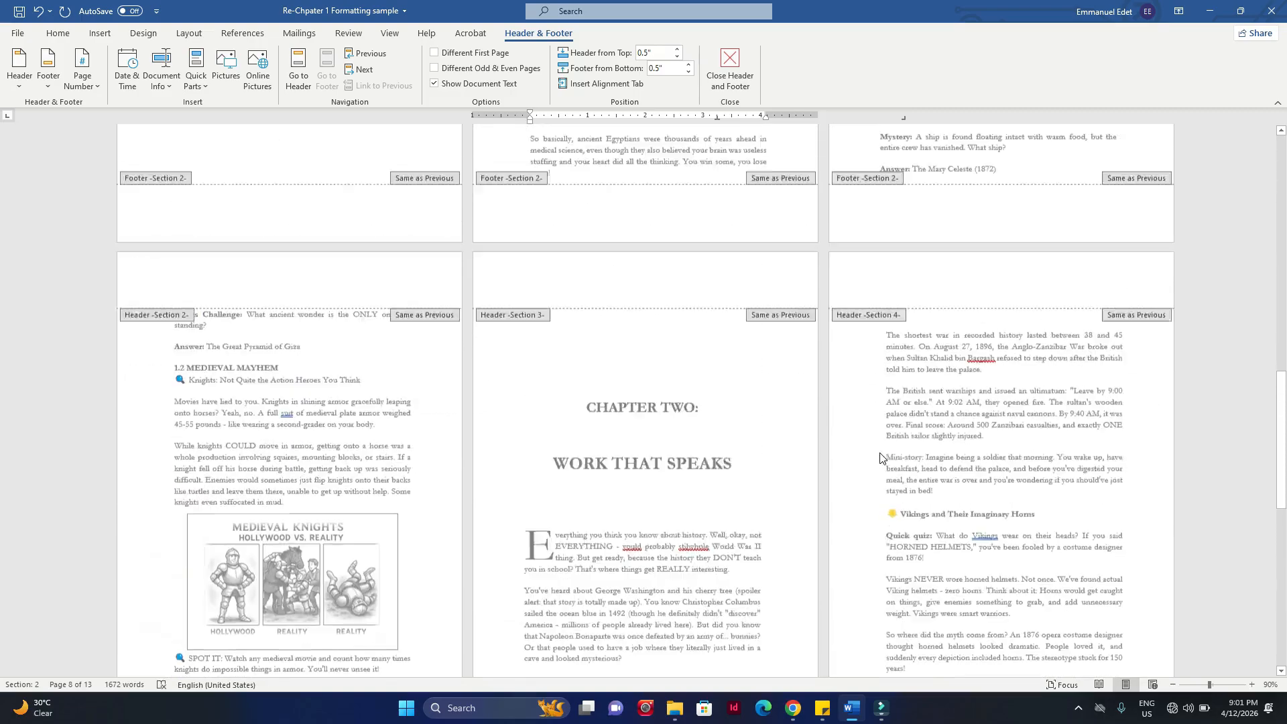
scroll(880, 453, "up", 15)
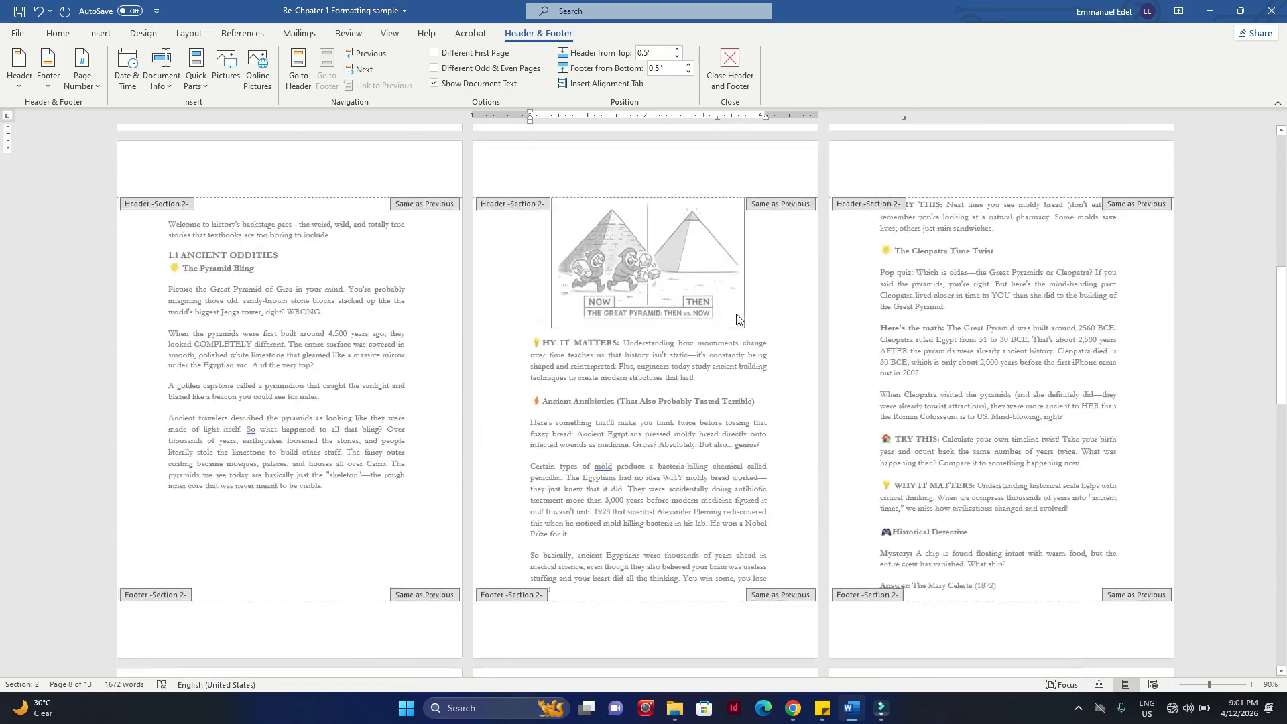
scroll(698, 382, "down", 3)
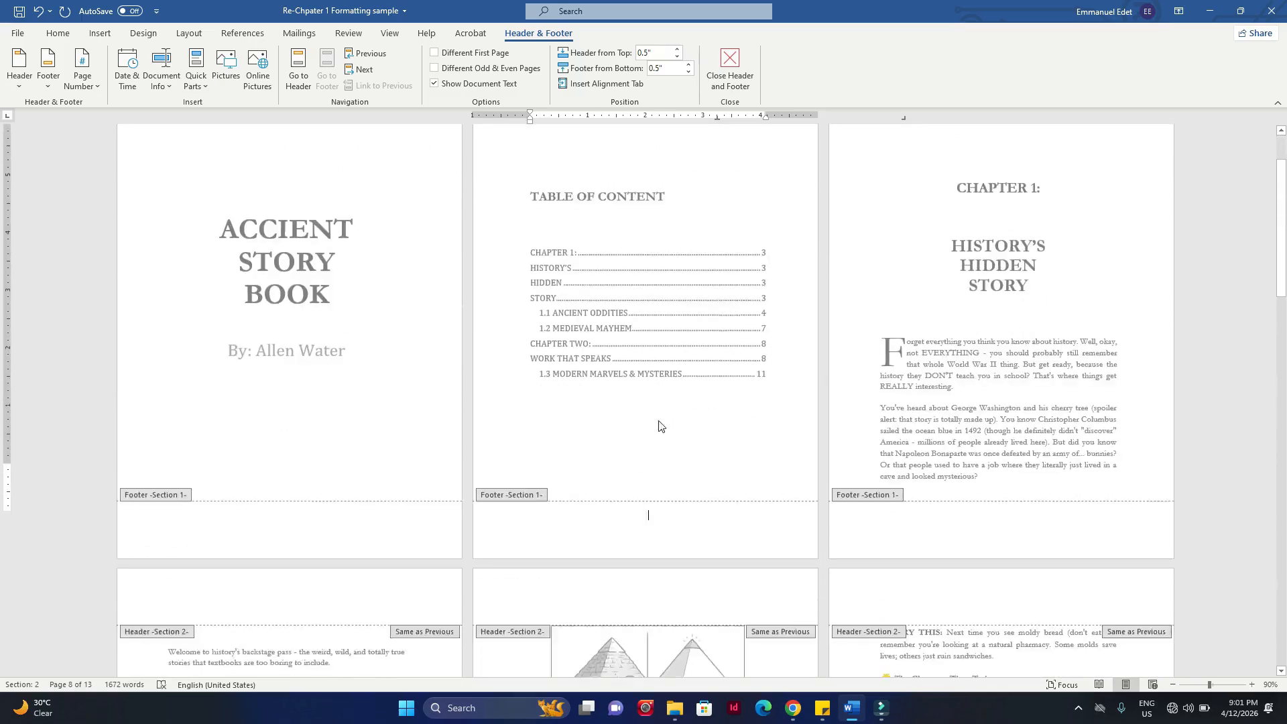
left_click(698, 476)
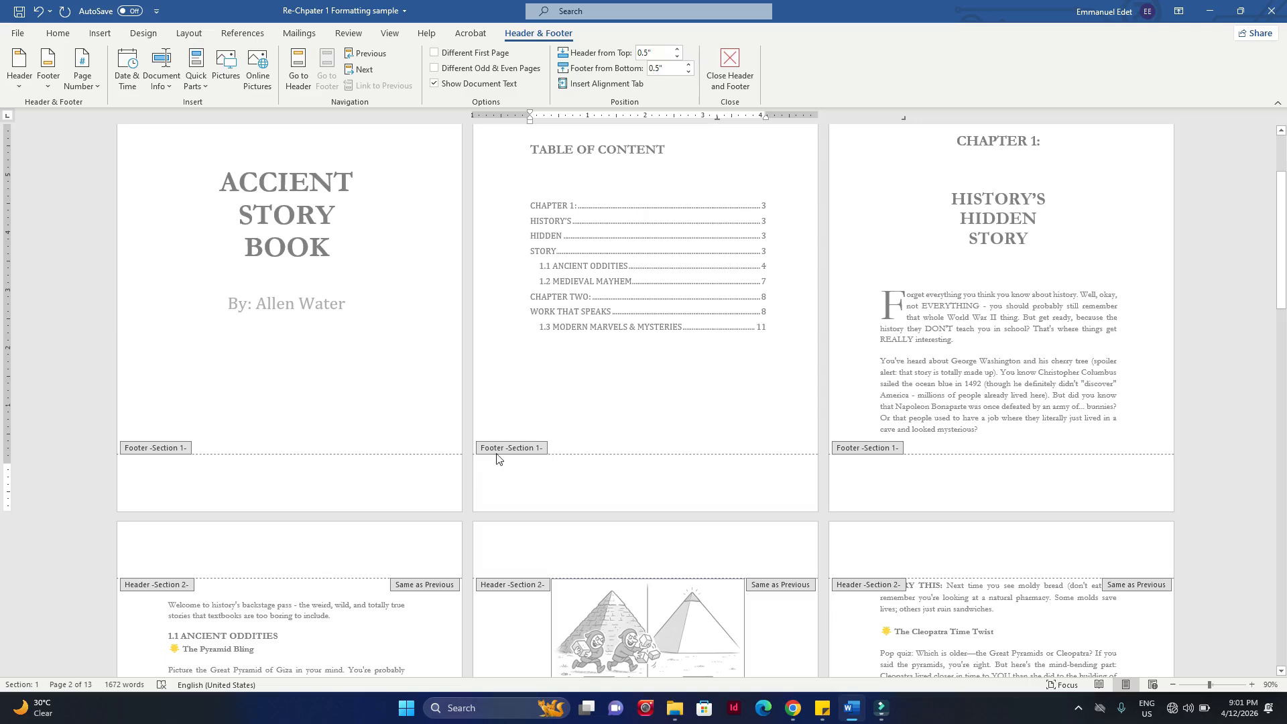
left_click(445, 464)
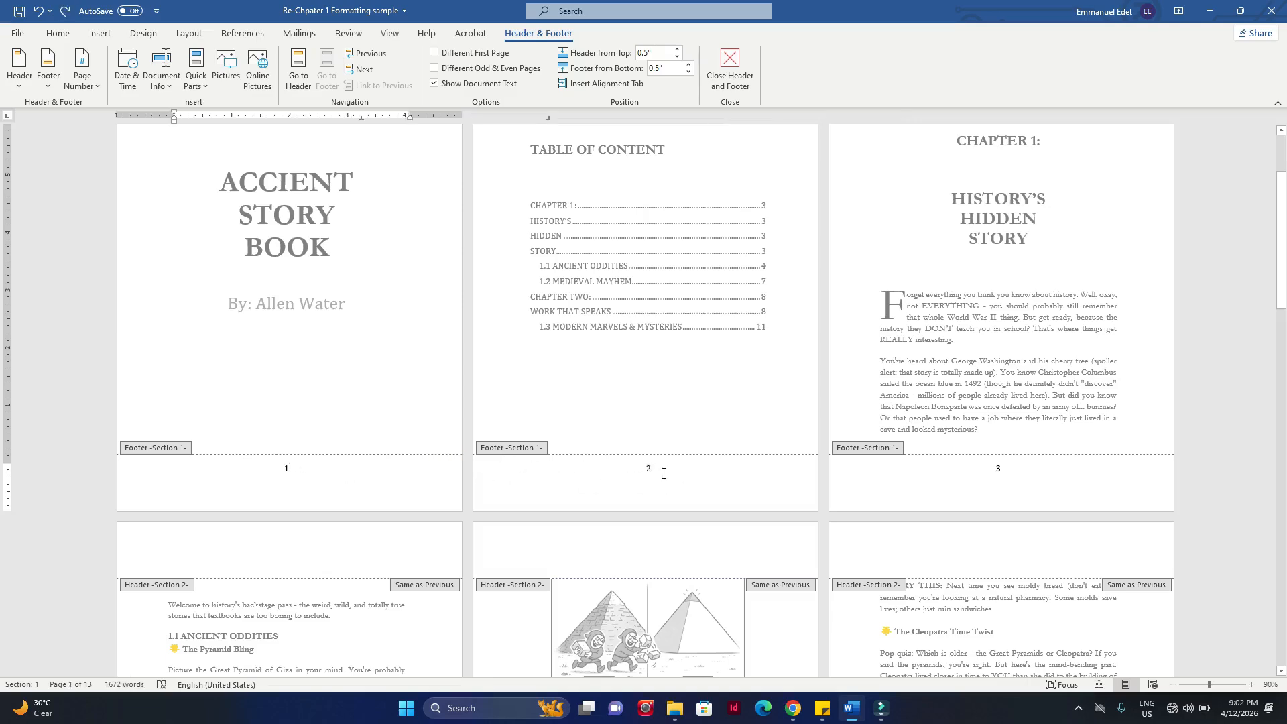
Step: Review the page numbers and "Same as Previous" labels in each section's footer, and return to the title page
scroll(699, 469, "down", 8)
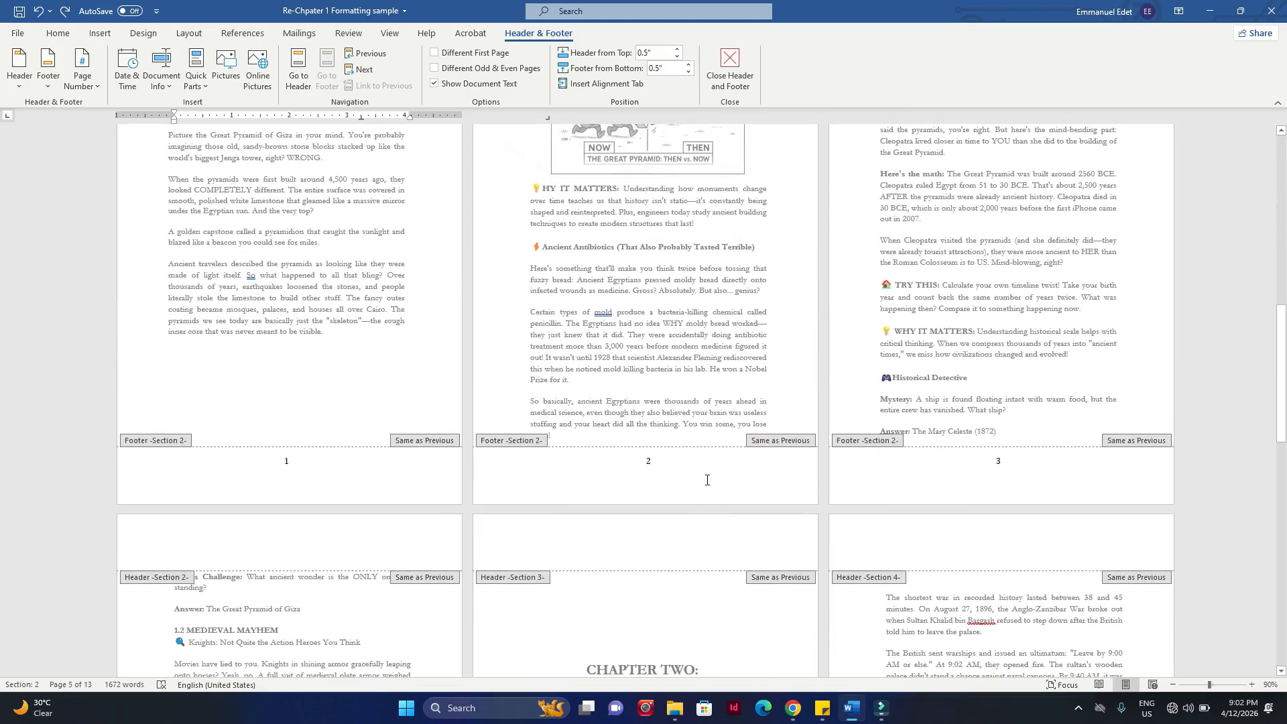
scroll(707, 480, "down", 10)
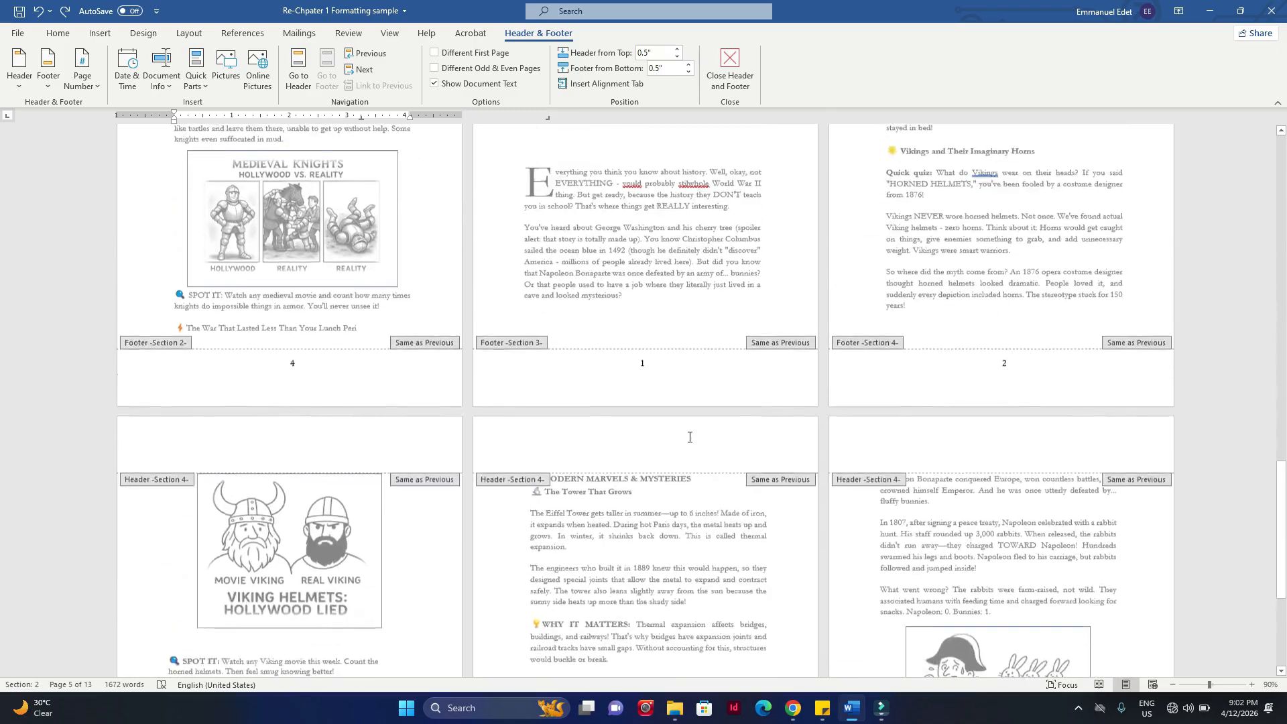
scroll(698, 440, "up", 11)
scroll(698, 440, "up", 5)
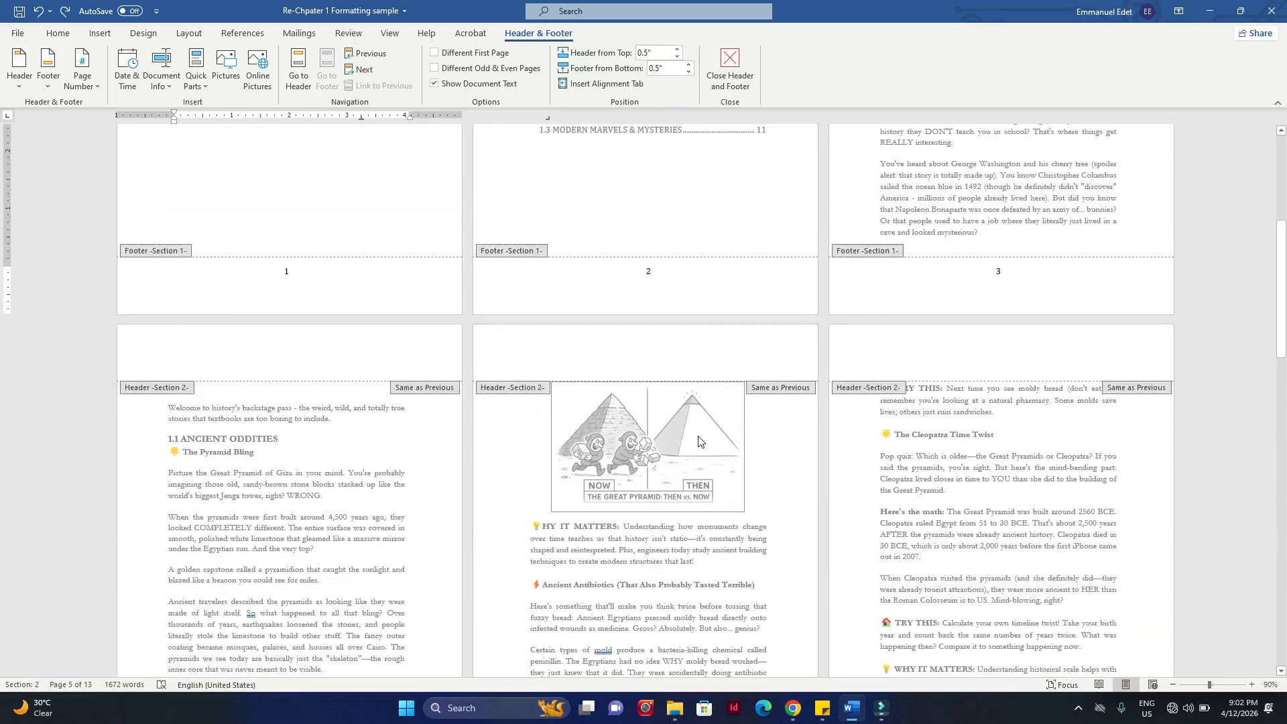
scroll(684, 304, "up", 2)
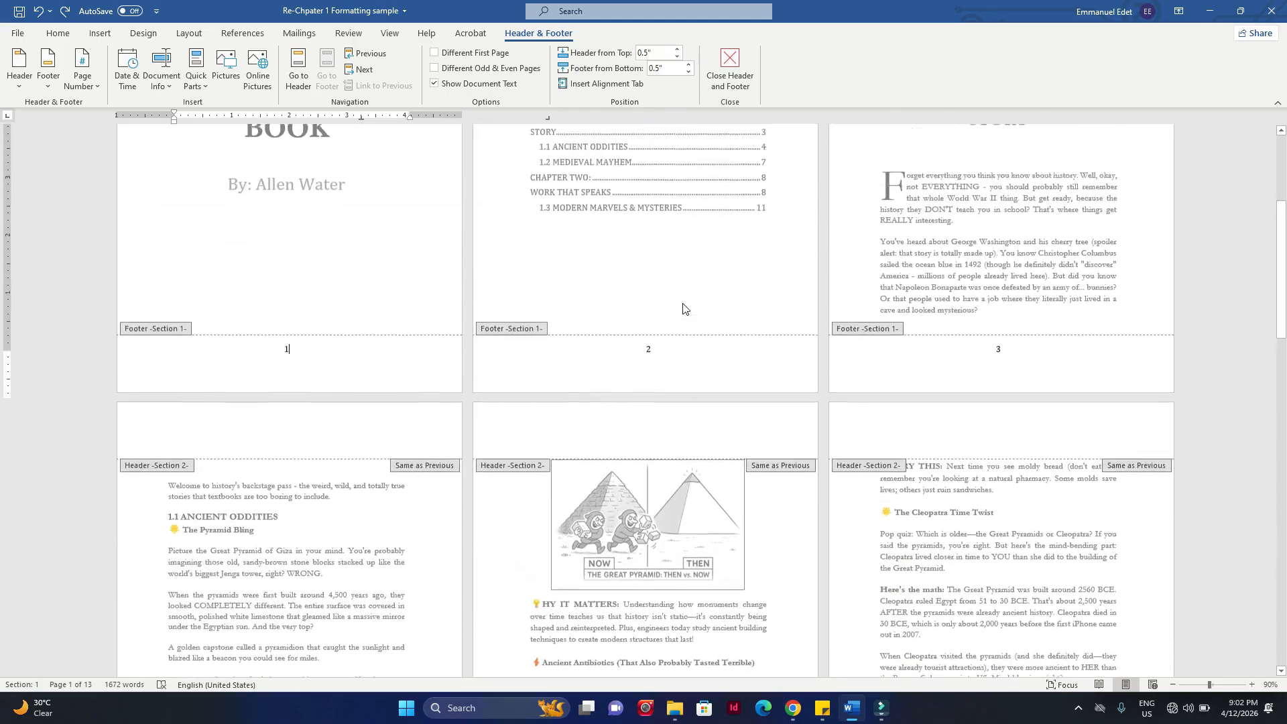
scroll(682, 308, "up", 5)
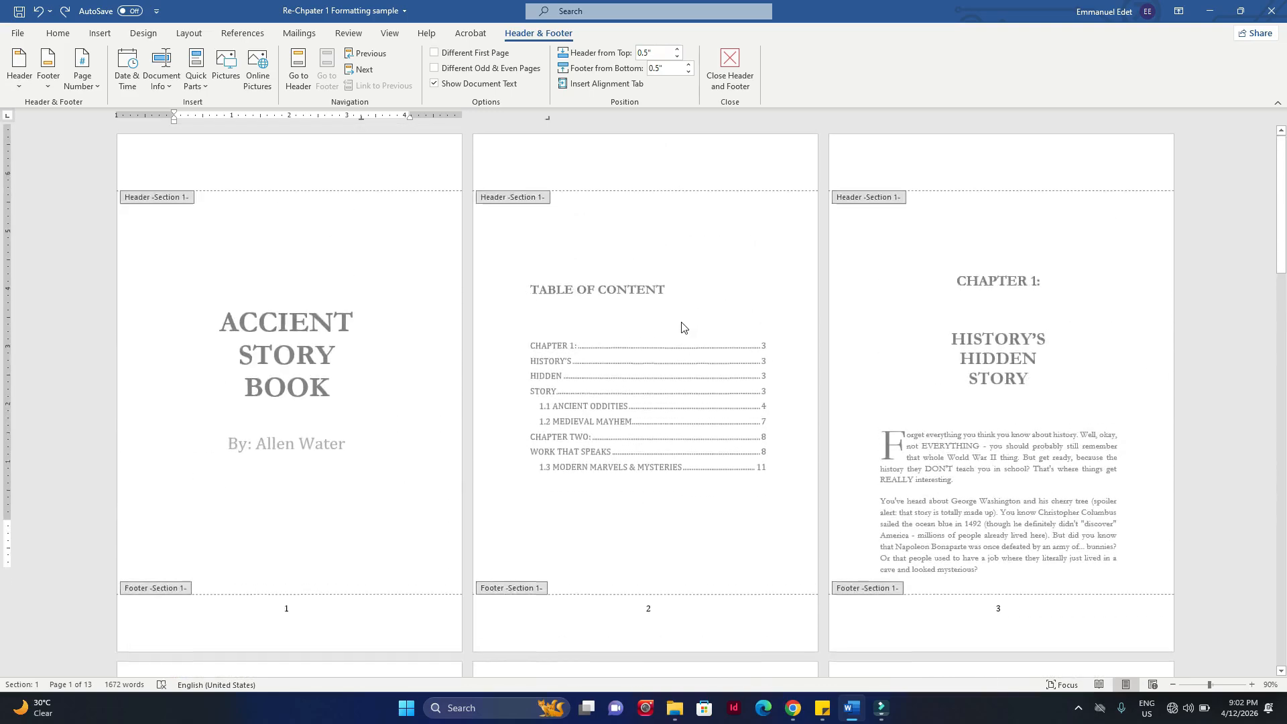
Step: Unlink the Section 2 footer from the previous section, starting at the 1.1 Ancient Oddities page
scroll(684, 319, "down", 9)
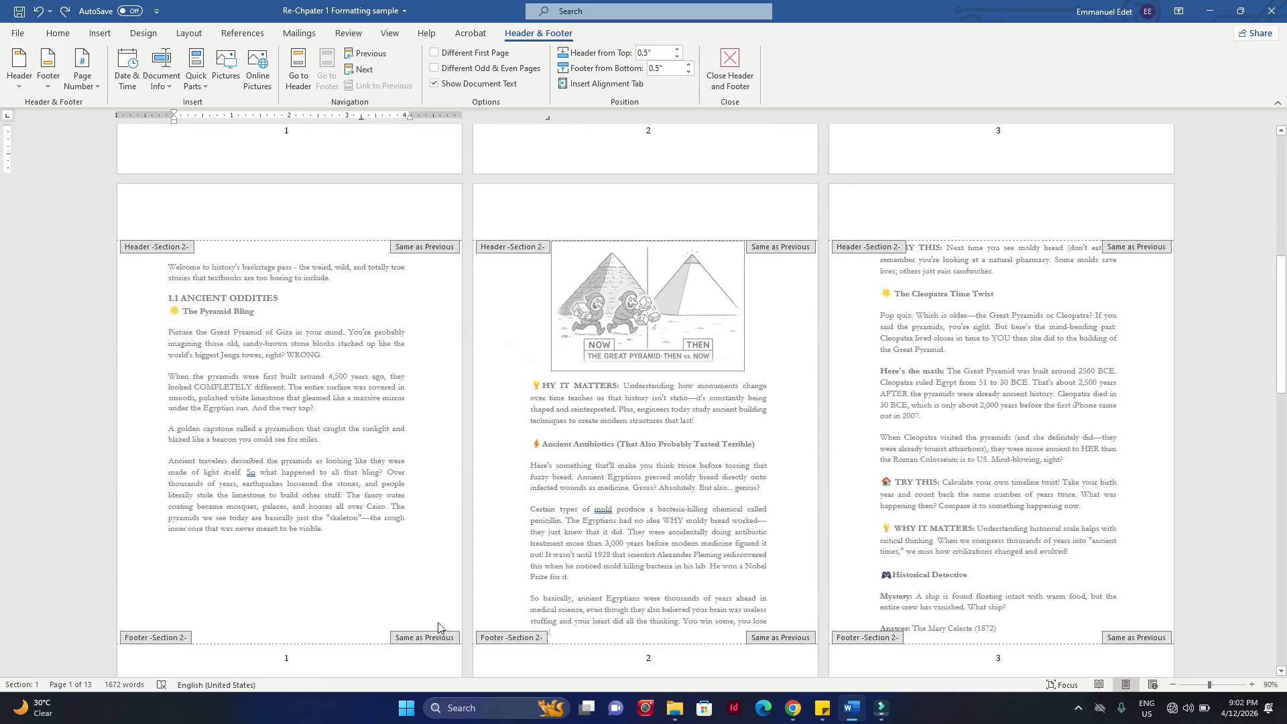
scroll(542, 421, "down", 1)
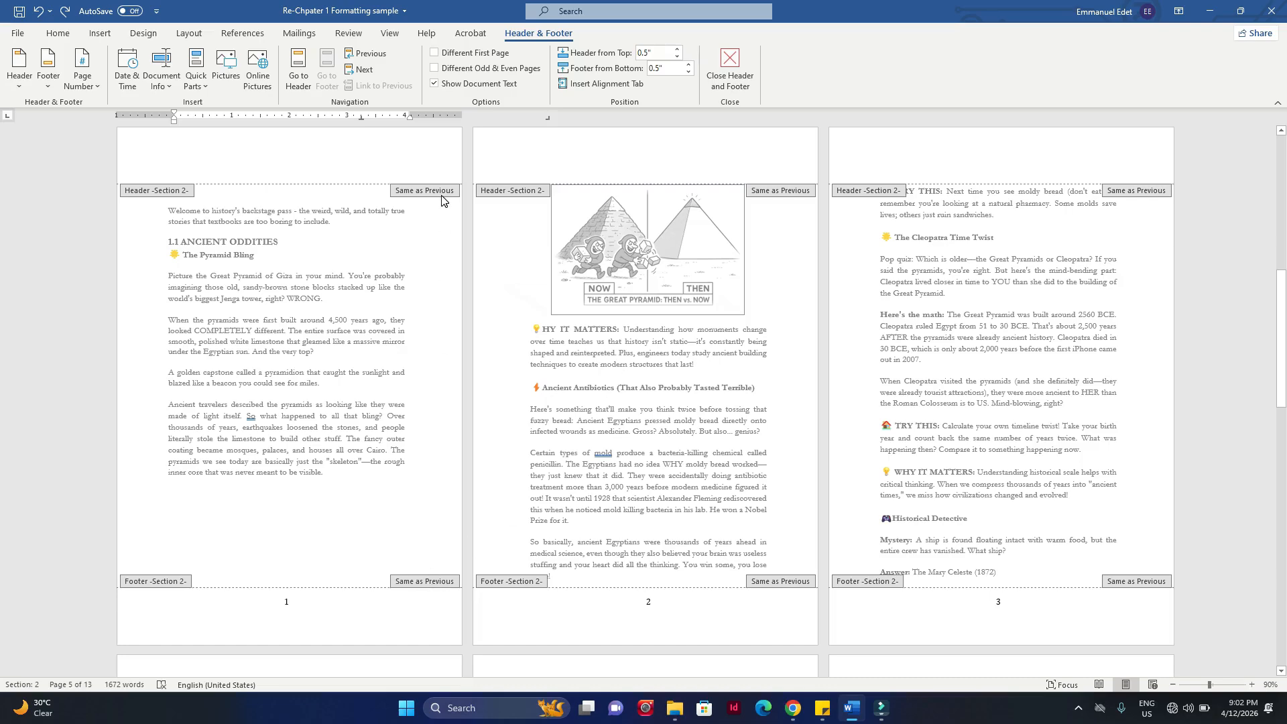
scroll(402, 302, "down", 2)
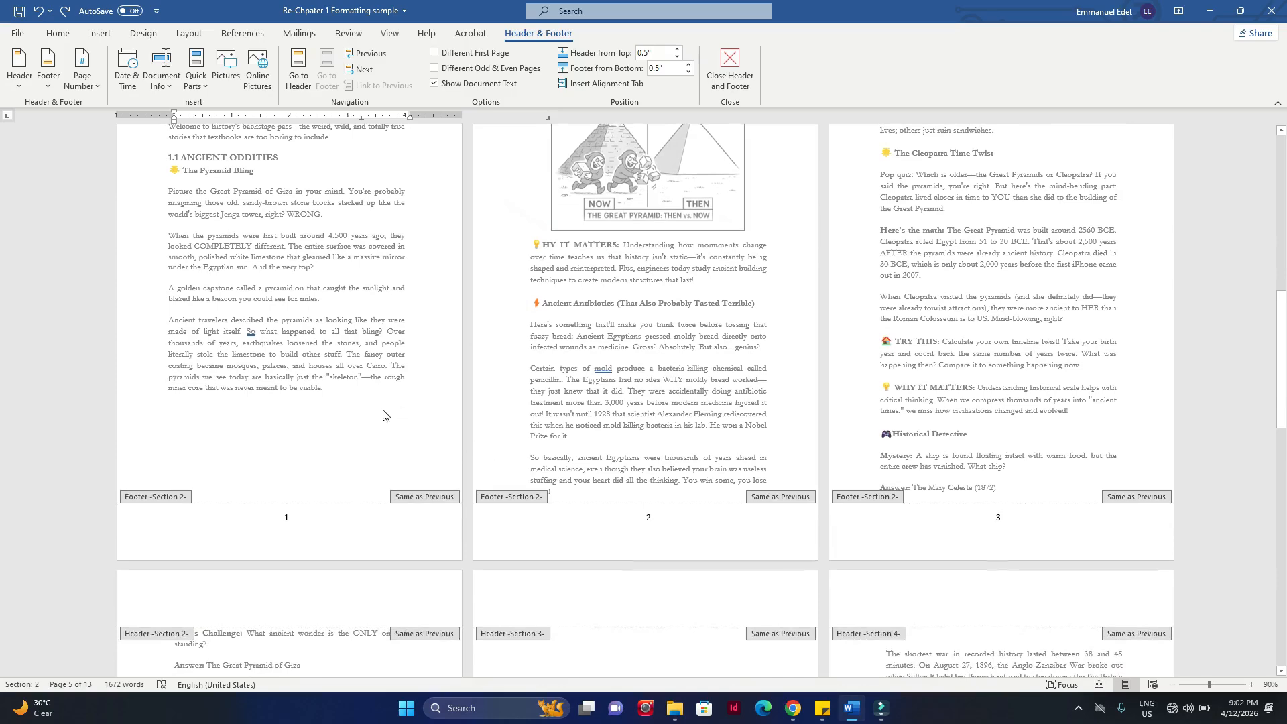
left_click(378, 424)
double_click(567, 534)
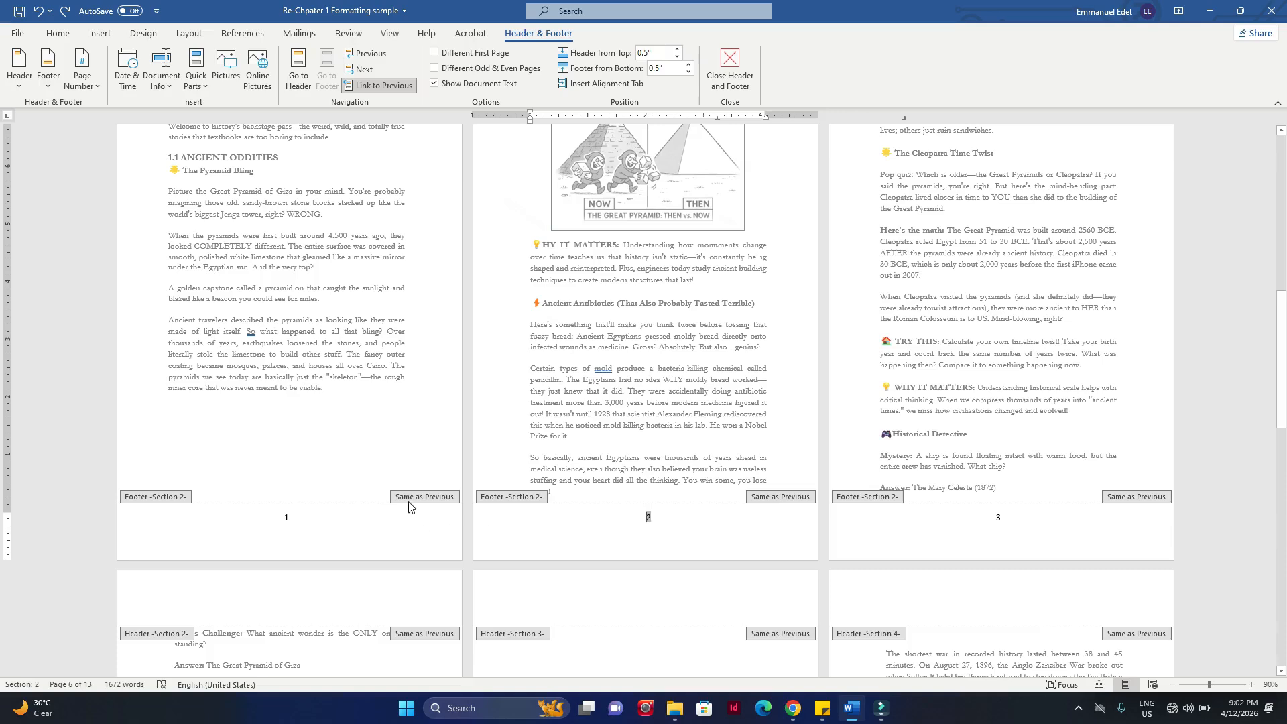
left_click(419, 501)
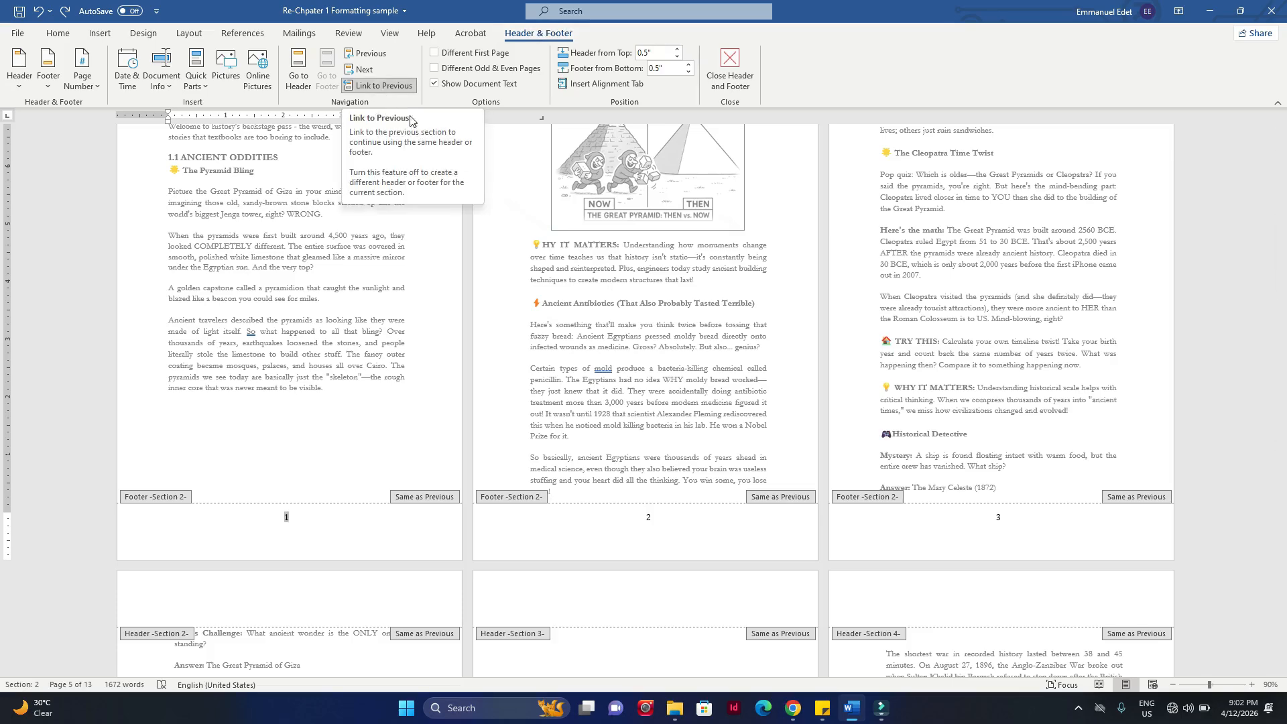
left_click(380, 86)
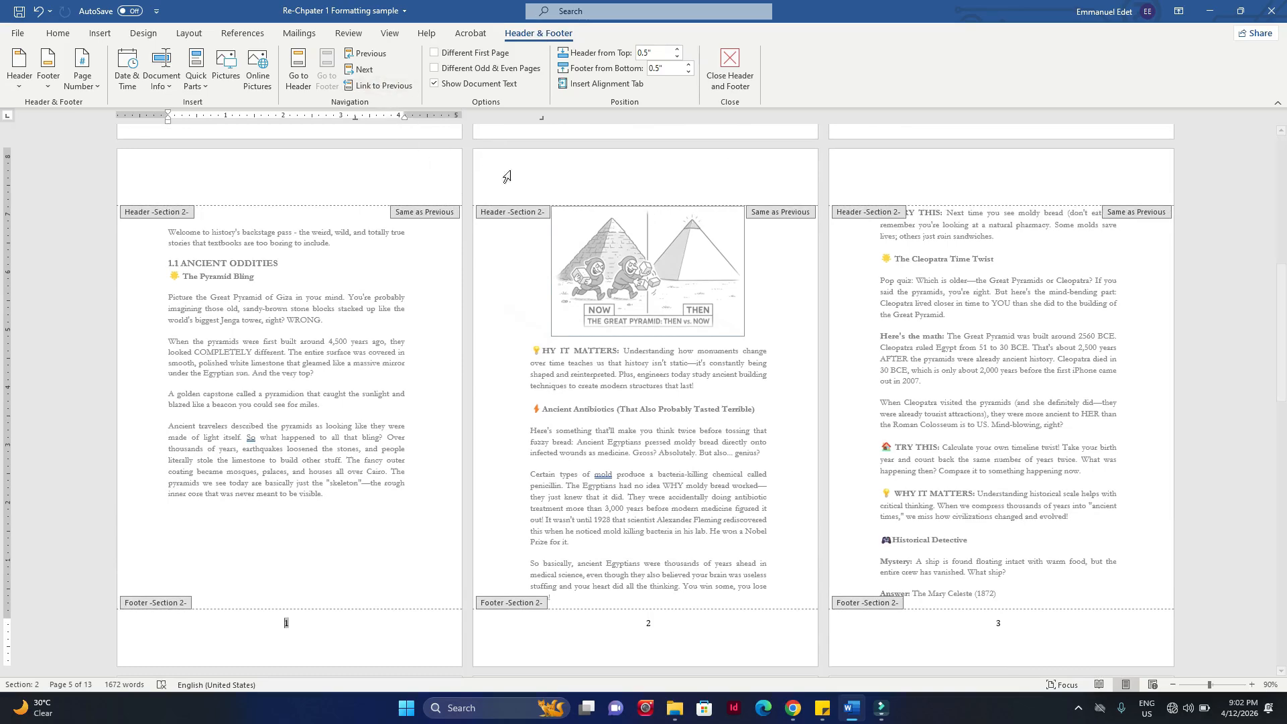
Step: Unlink the Section 3 footer on the Chapter Two opening page from the previous section
scroll(563, 186, "down", 3)
scroll(563, 186, "down", 4)
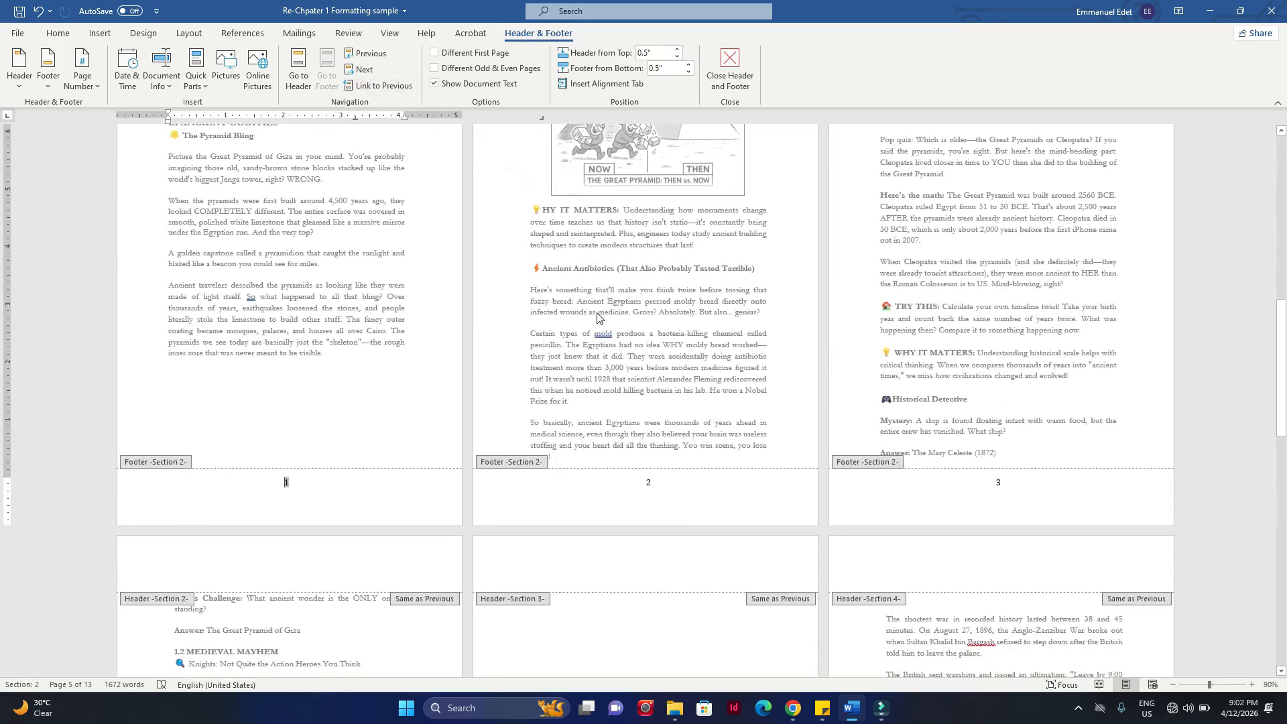
scroll(598, 315, "down", 2)
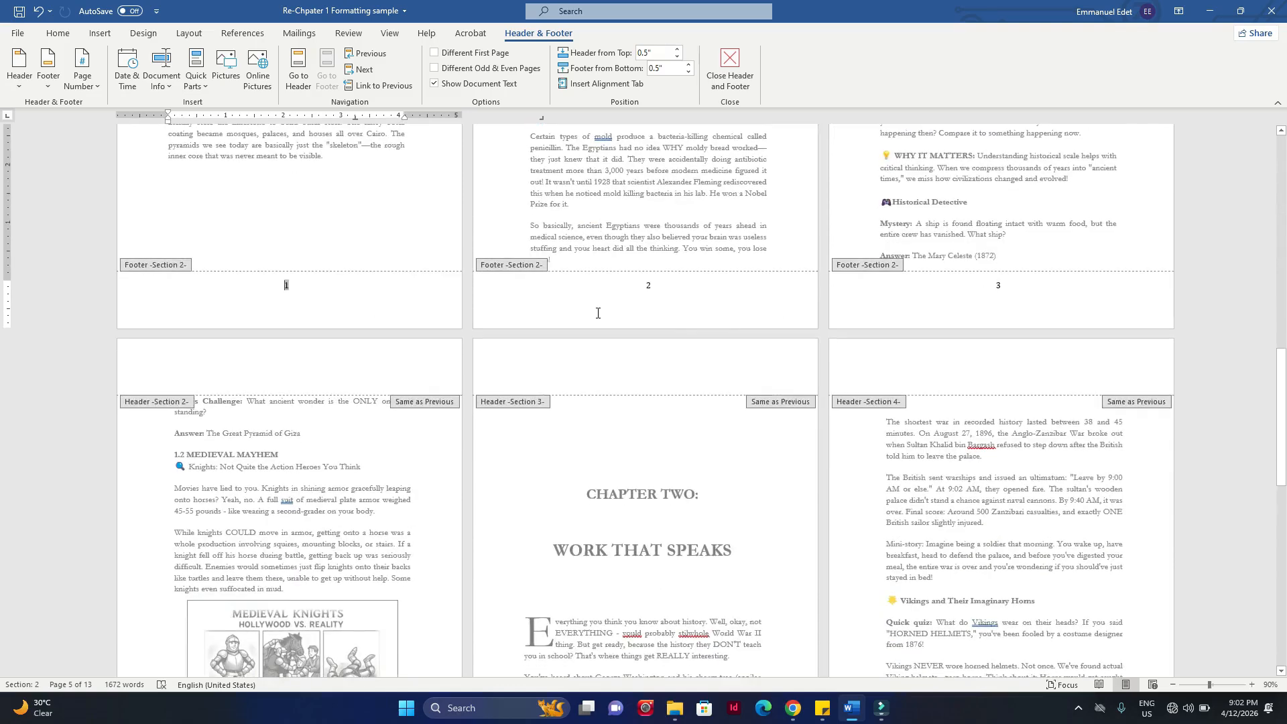
scroll(597, 313, "down", 3)
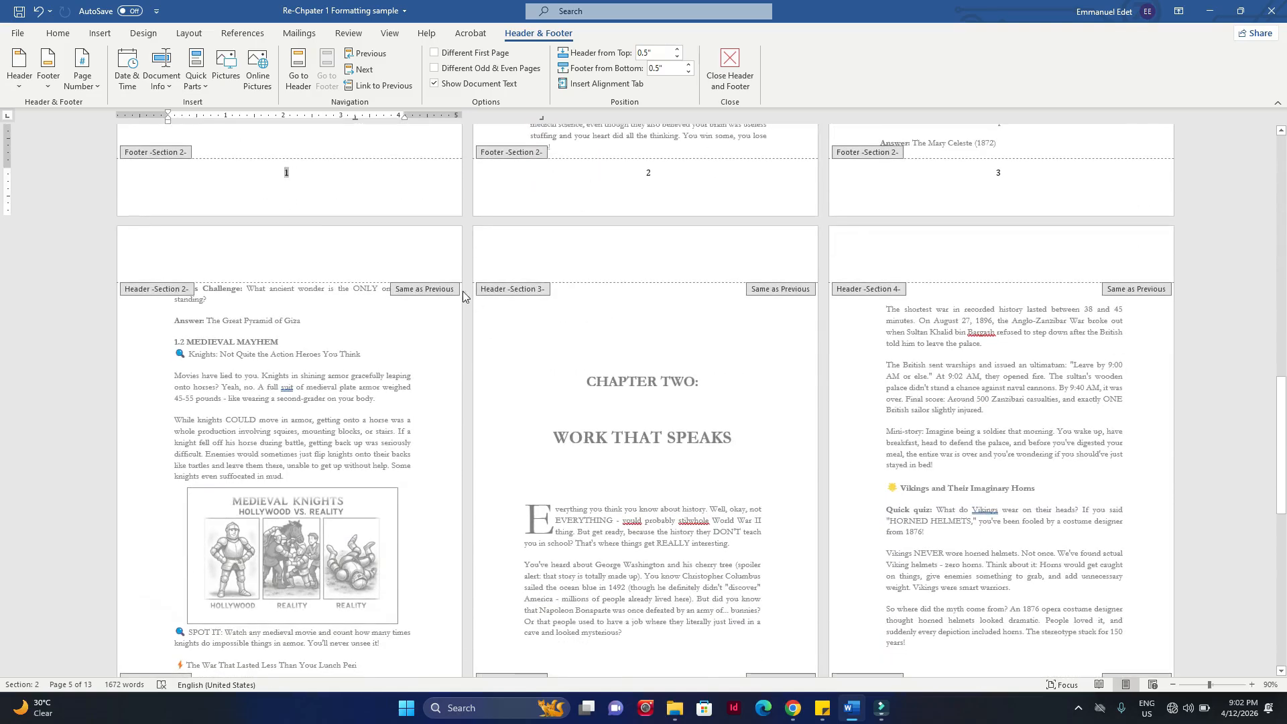
left_click(773, 292)
left_click(374, 85)
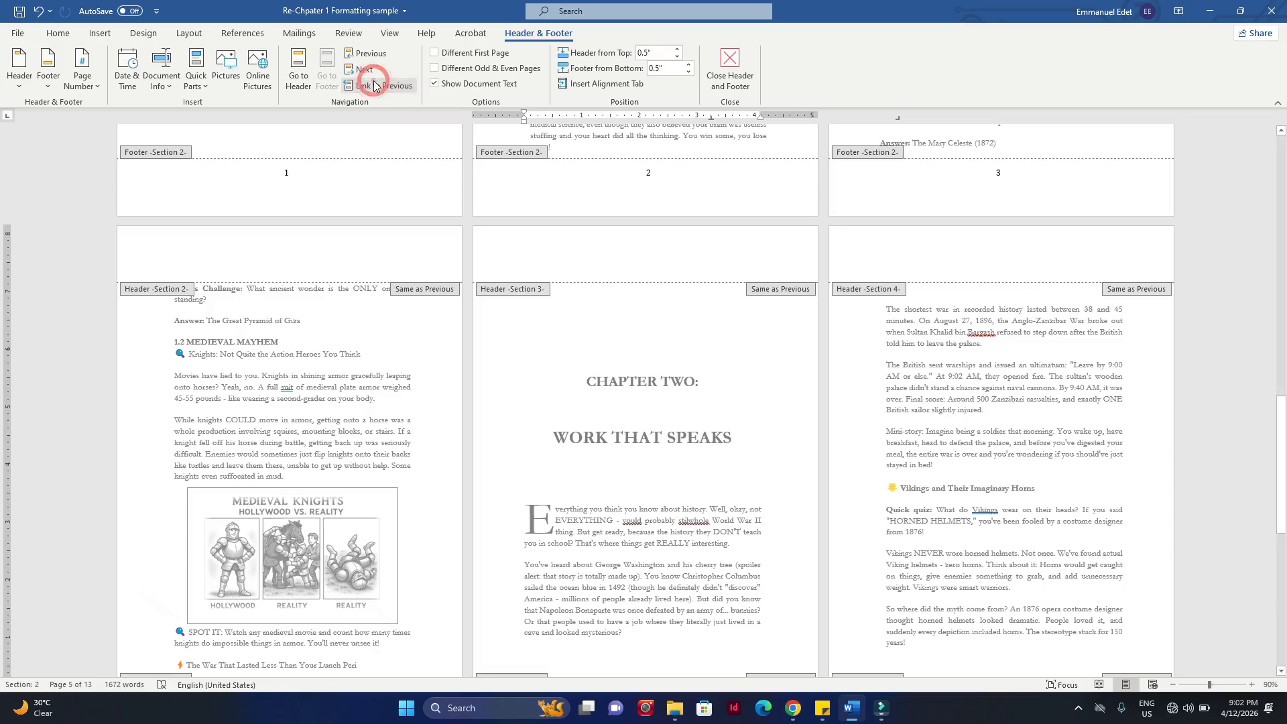
Step: Unlink the Section 4 footer on the page after the Chapter Two opening from the previous section
scroll(921, 290, "down", 4)
scroll(921, 290, "up", 3)
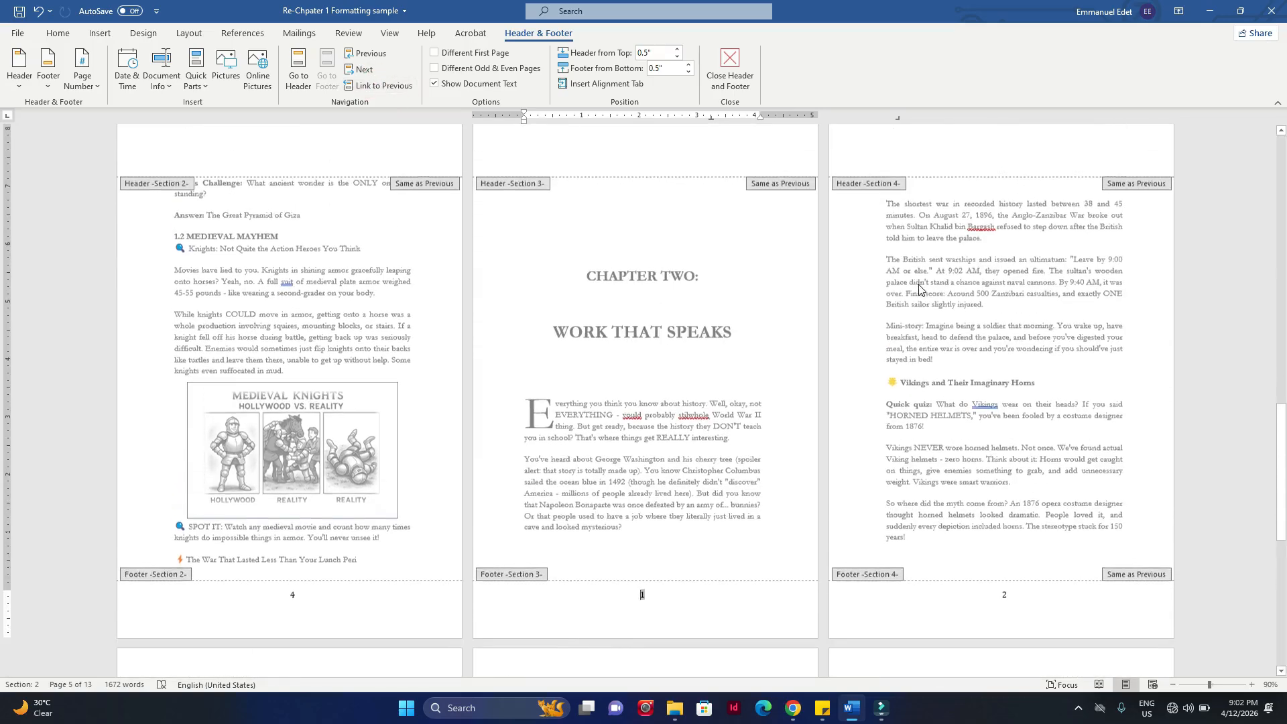
left_click(1112, 185)
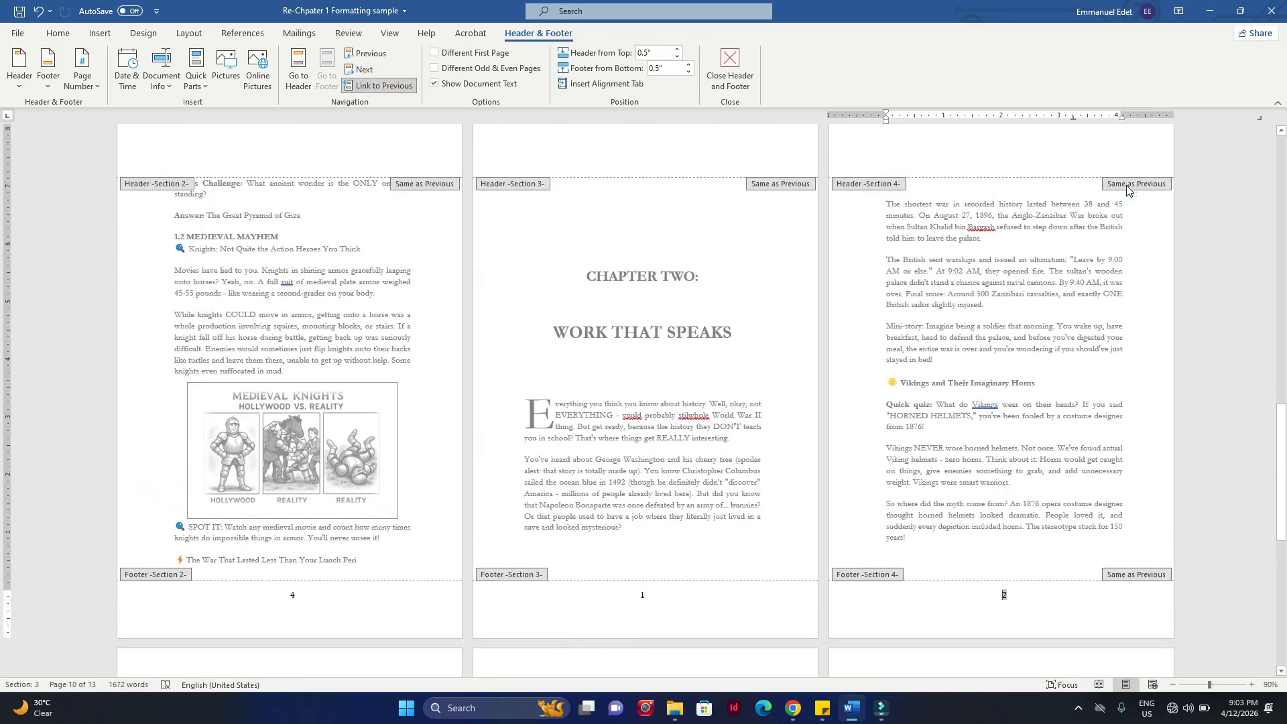
left_click(389, 83)
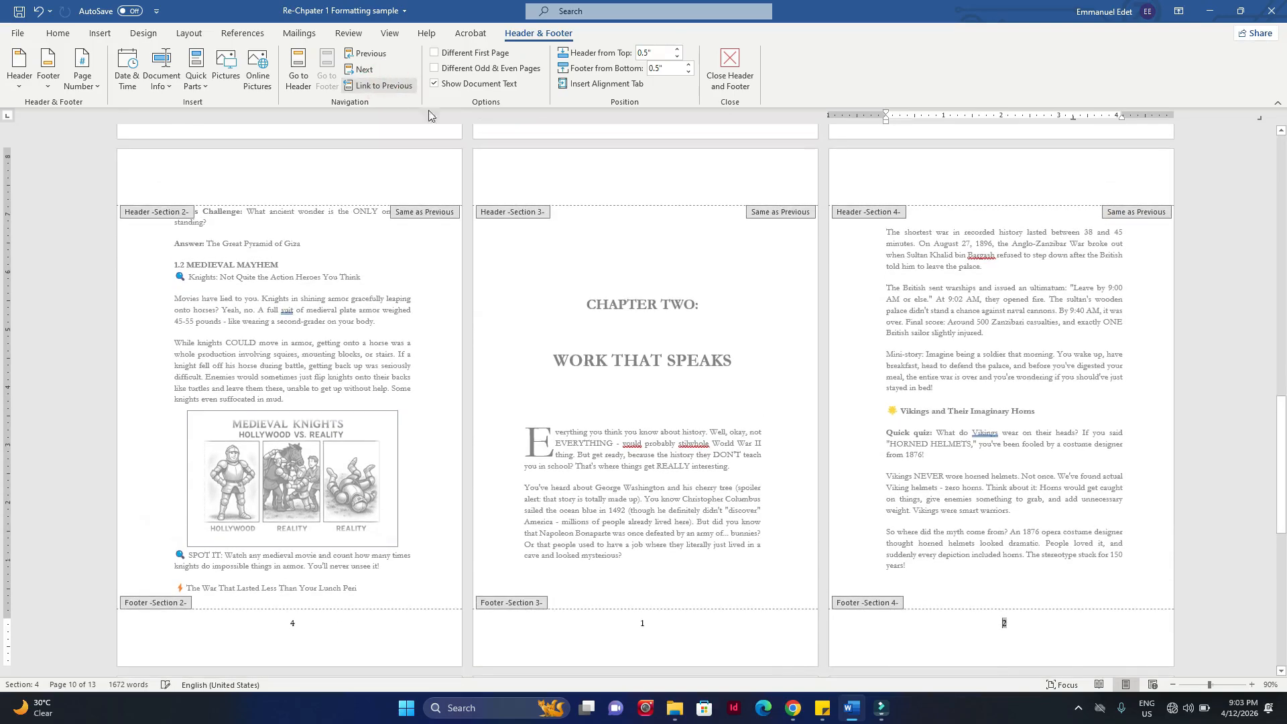
Step: Delete the page number from the Section 1 footer on the title page
scroll(843, 245, "up", 5)
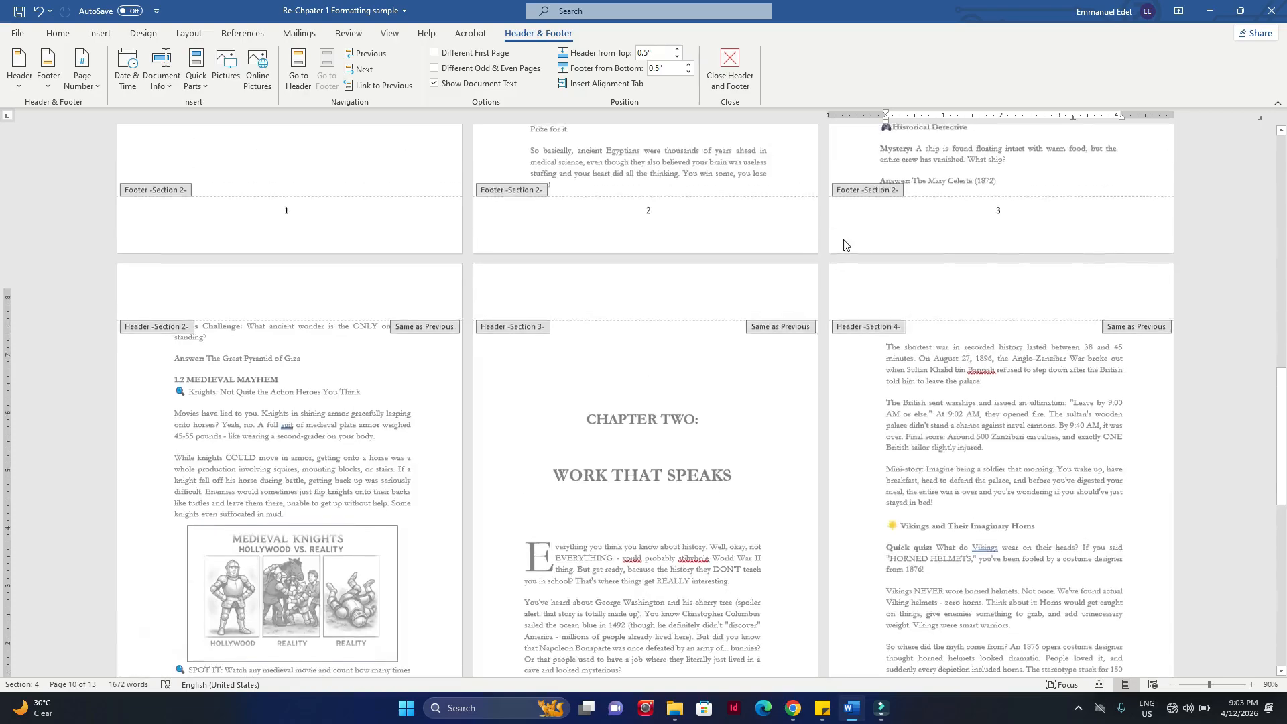
scroll(710, 349, "up", 10)
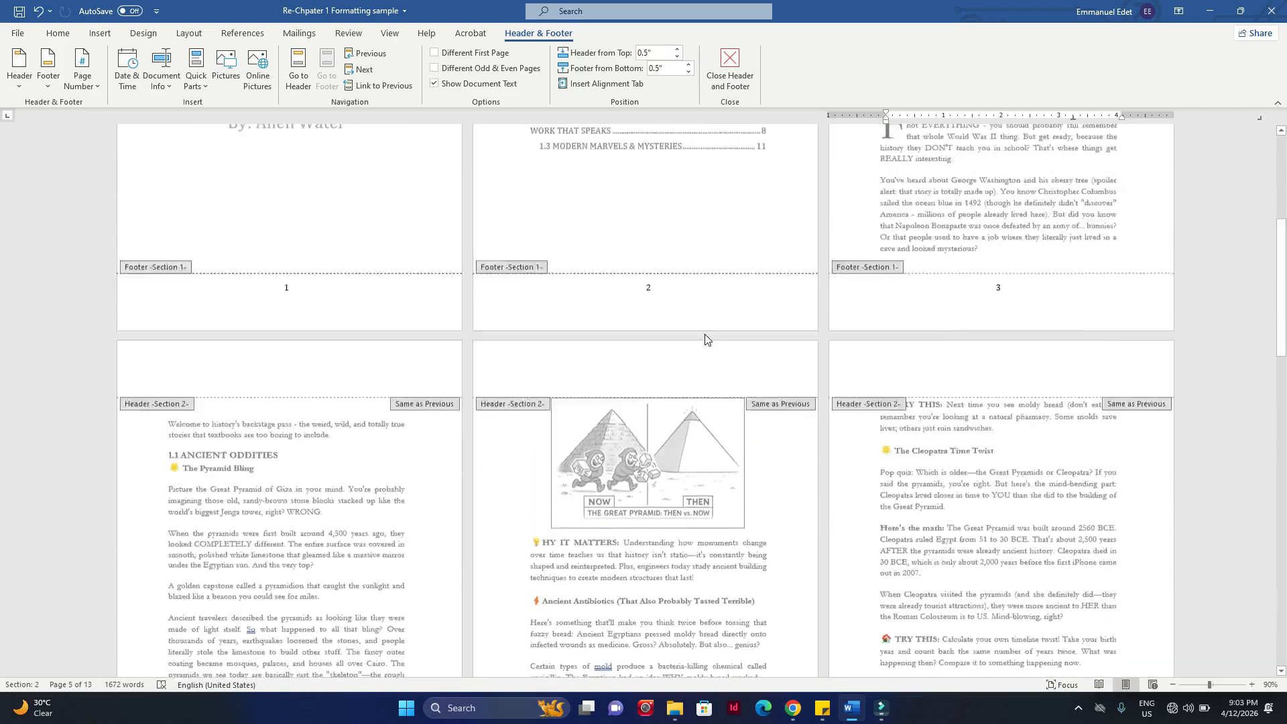
scroll(705, 340, "down", 1)
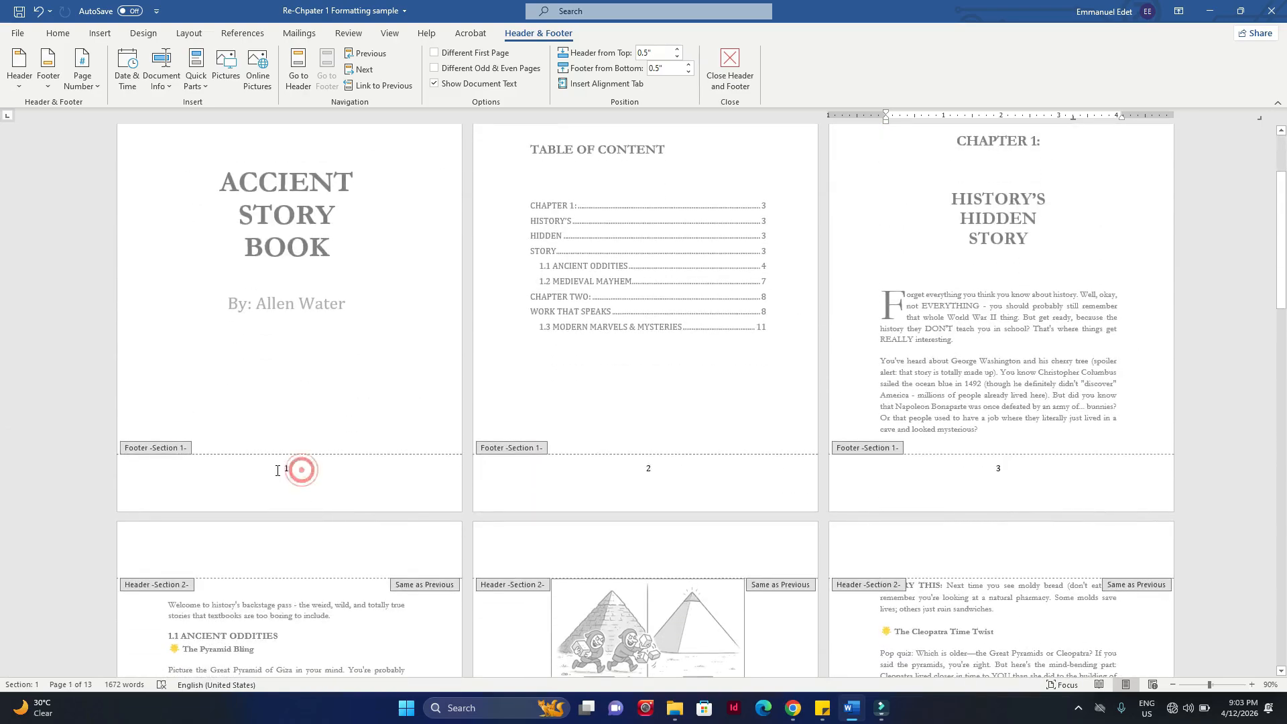
double_click(289, 468)
key("Delete")
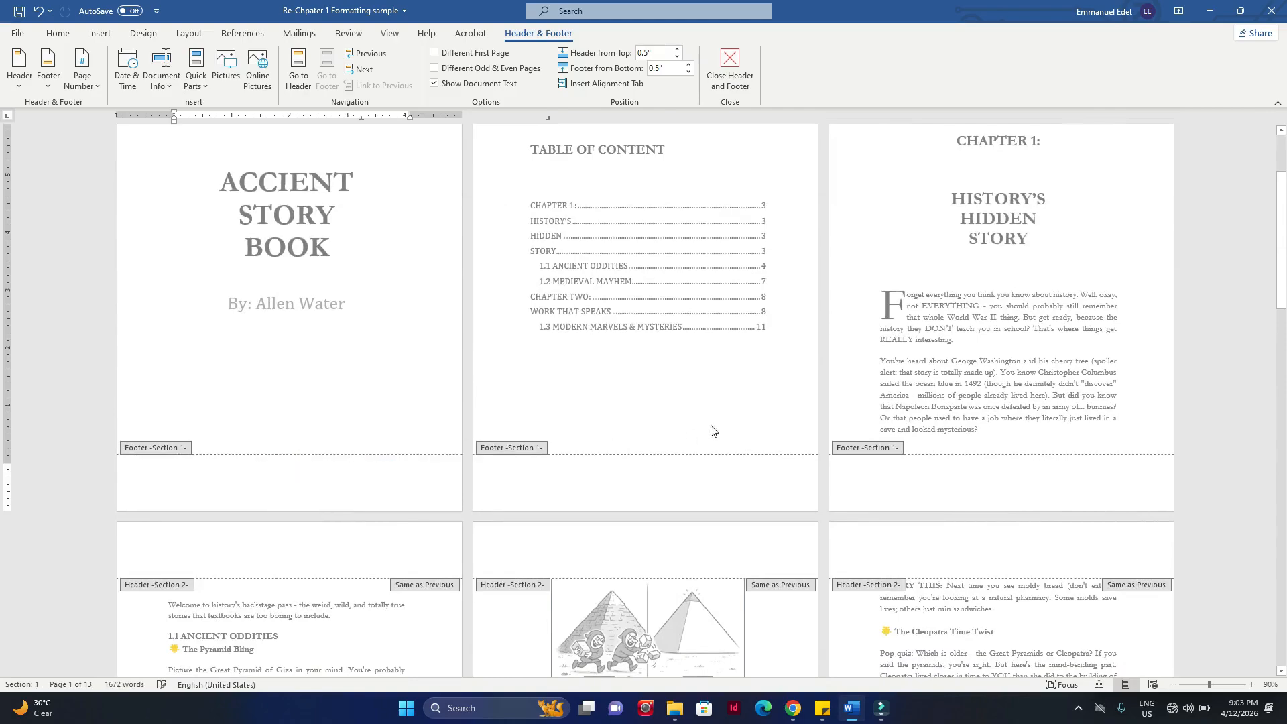
Step: Check the page numbers in the footers of Sections 1 to 4, and return to the title page
scroll(710, 431, "down", 4)
scroll(711, 299, "up", 2)
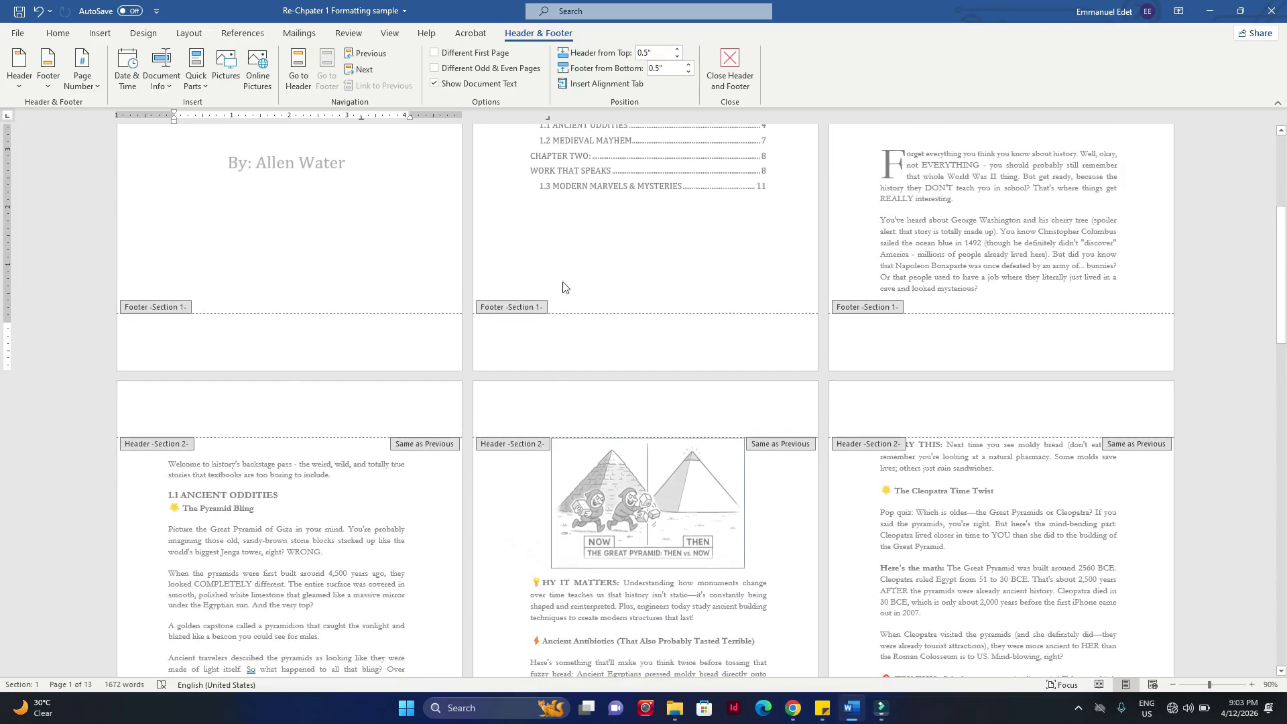
scroll(618, 329, "down", 2)
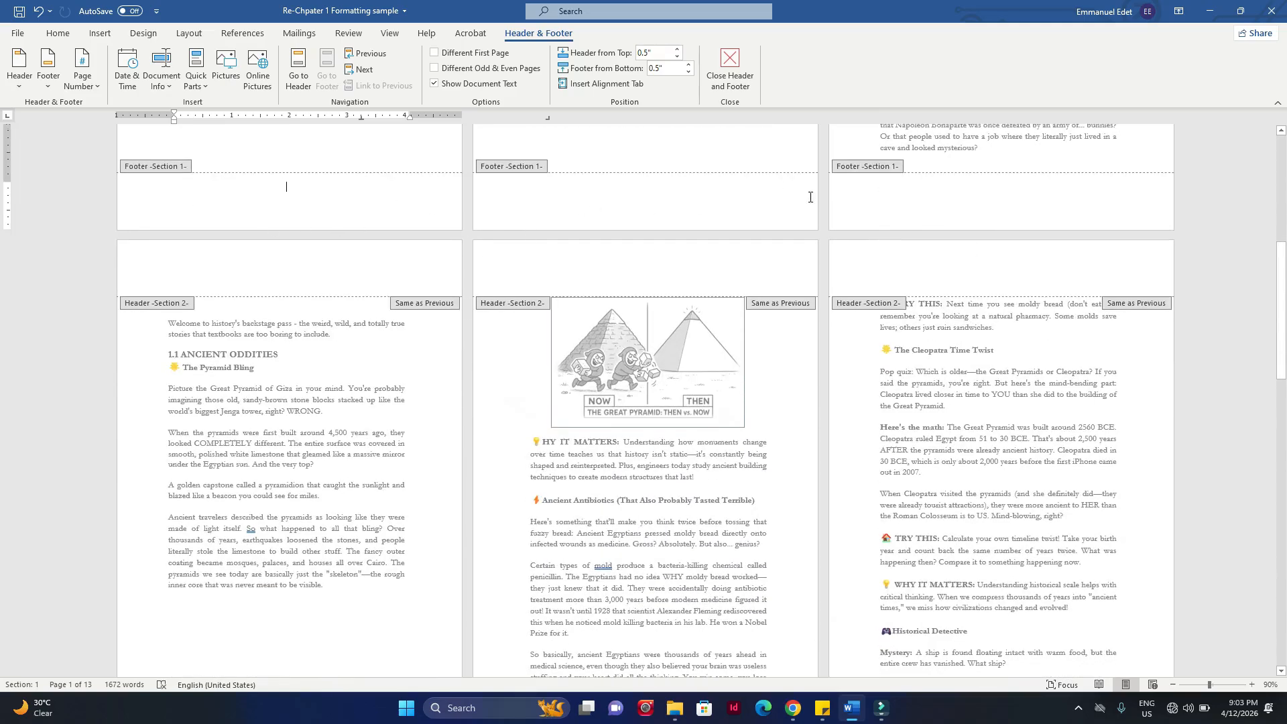
scroll(571, 194, "down", 4)
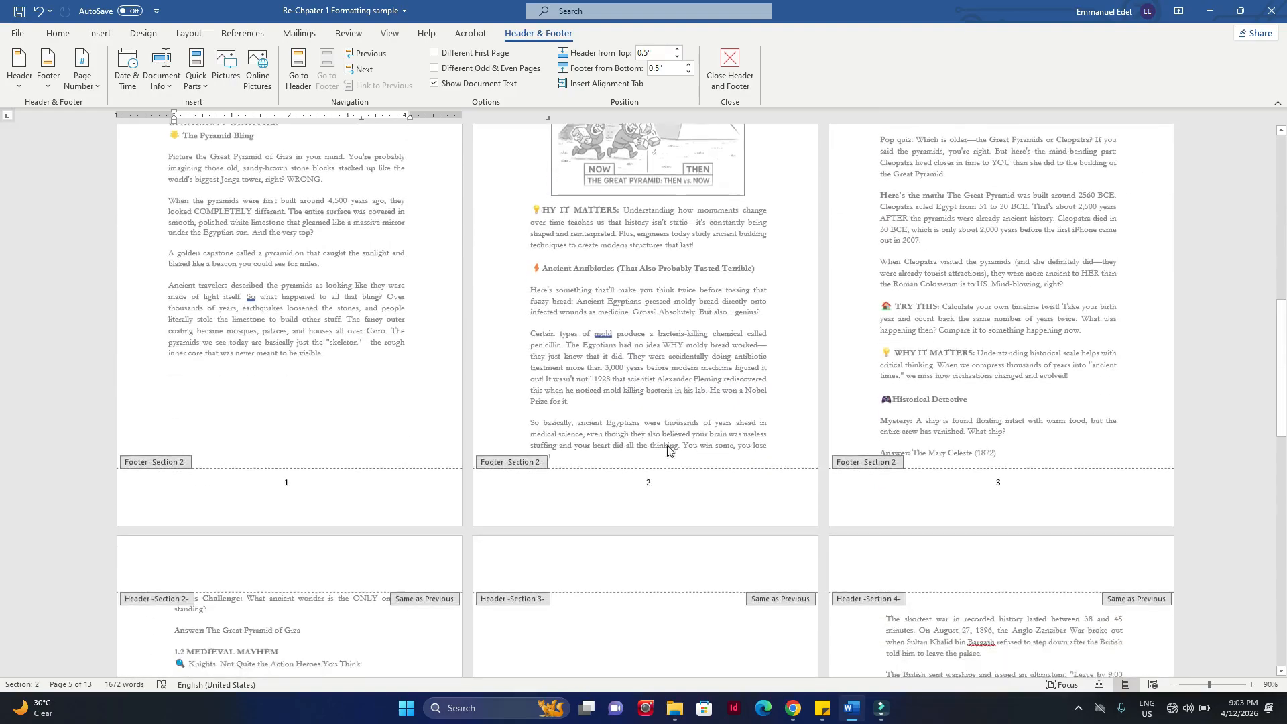
scroll(709, 450, "down", 10)
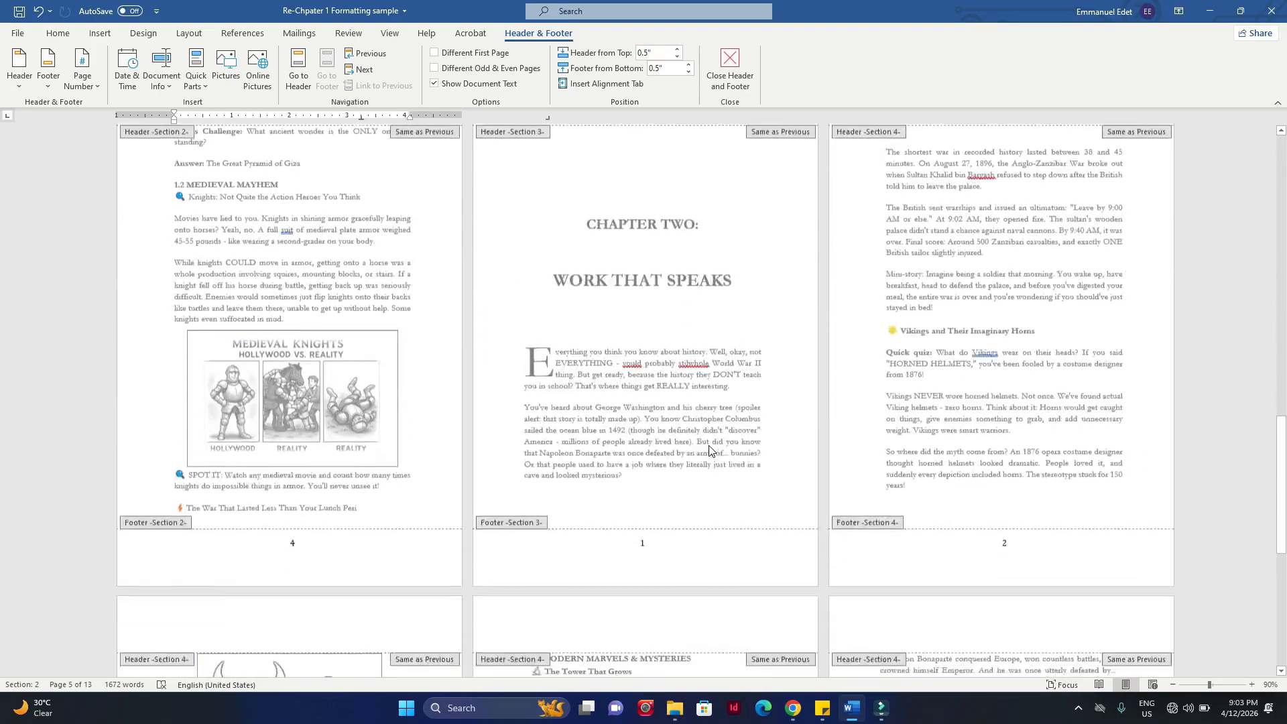
scroll(649, 416, "down", 5)
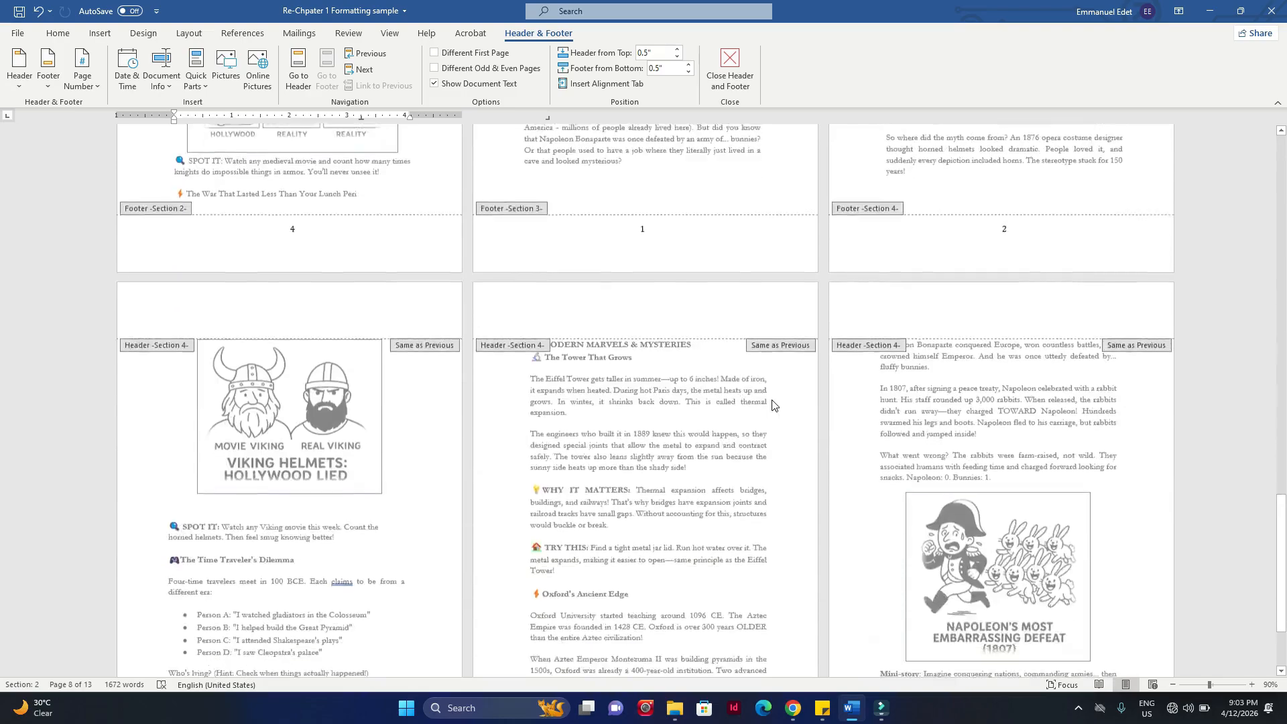
scroll(772, 406, "up", 6)
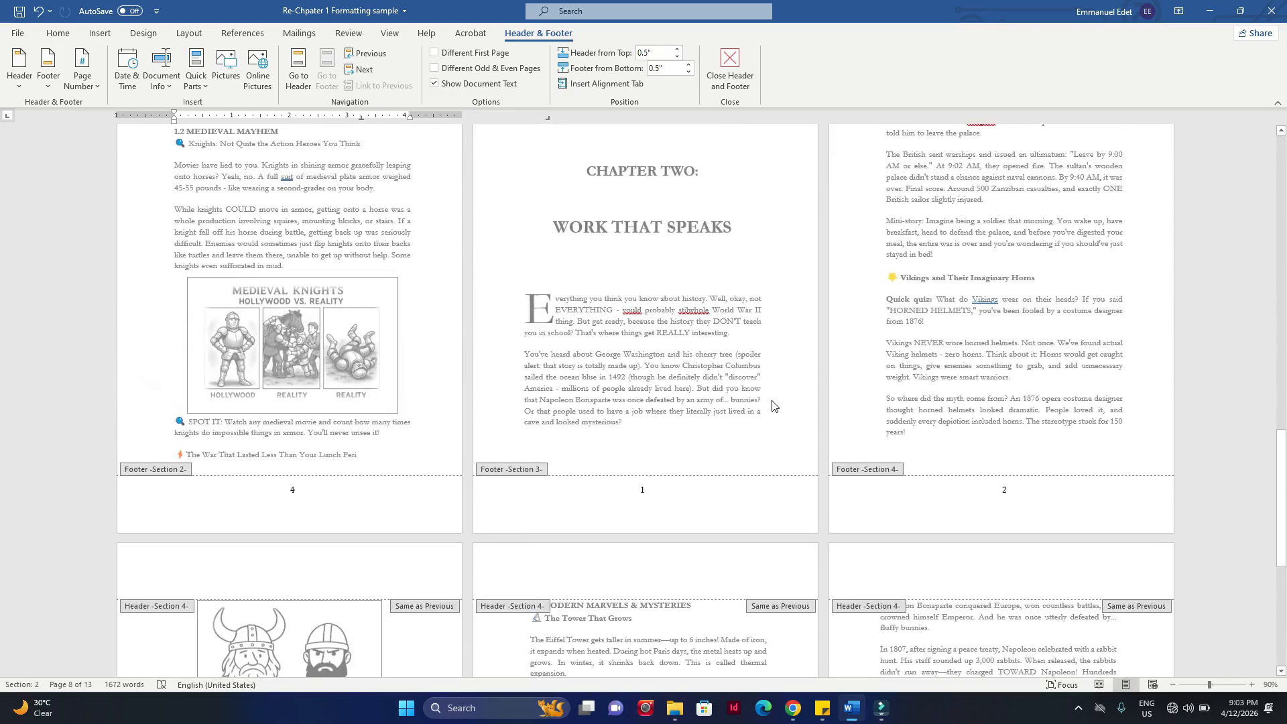
scroll(772, 406, "up", 7)
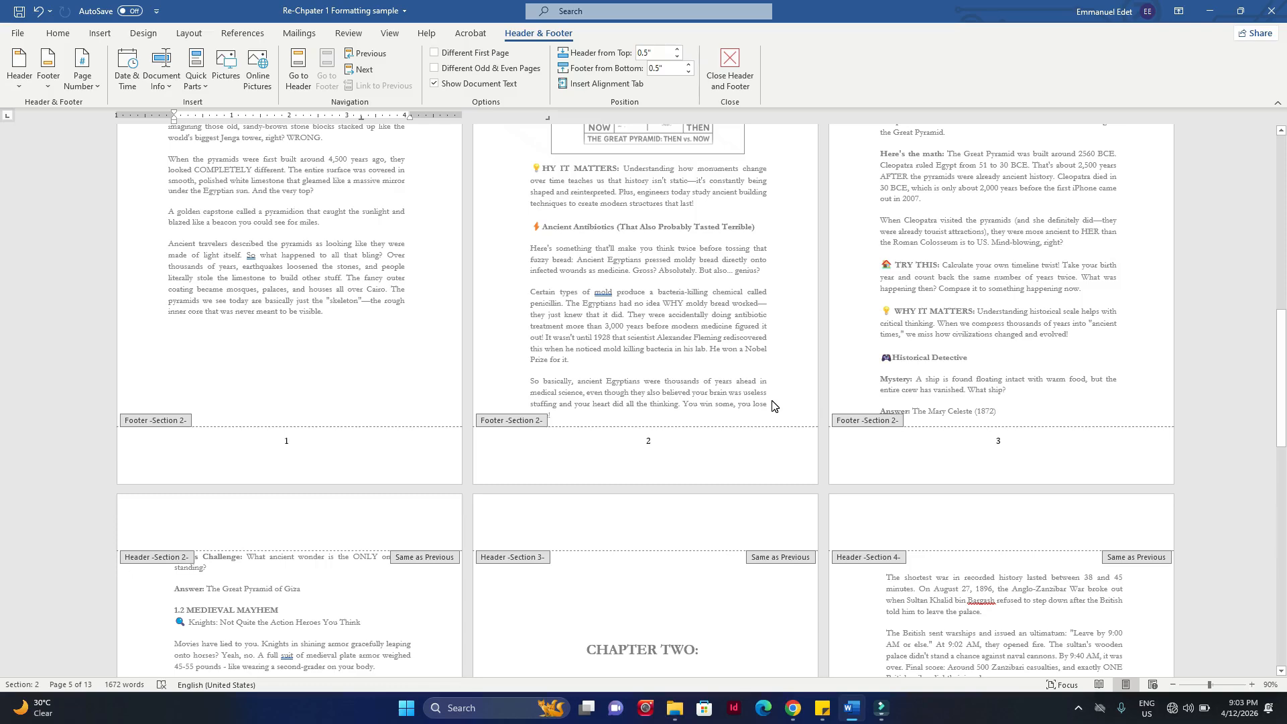
scroll(858, 300, "up", 10)
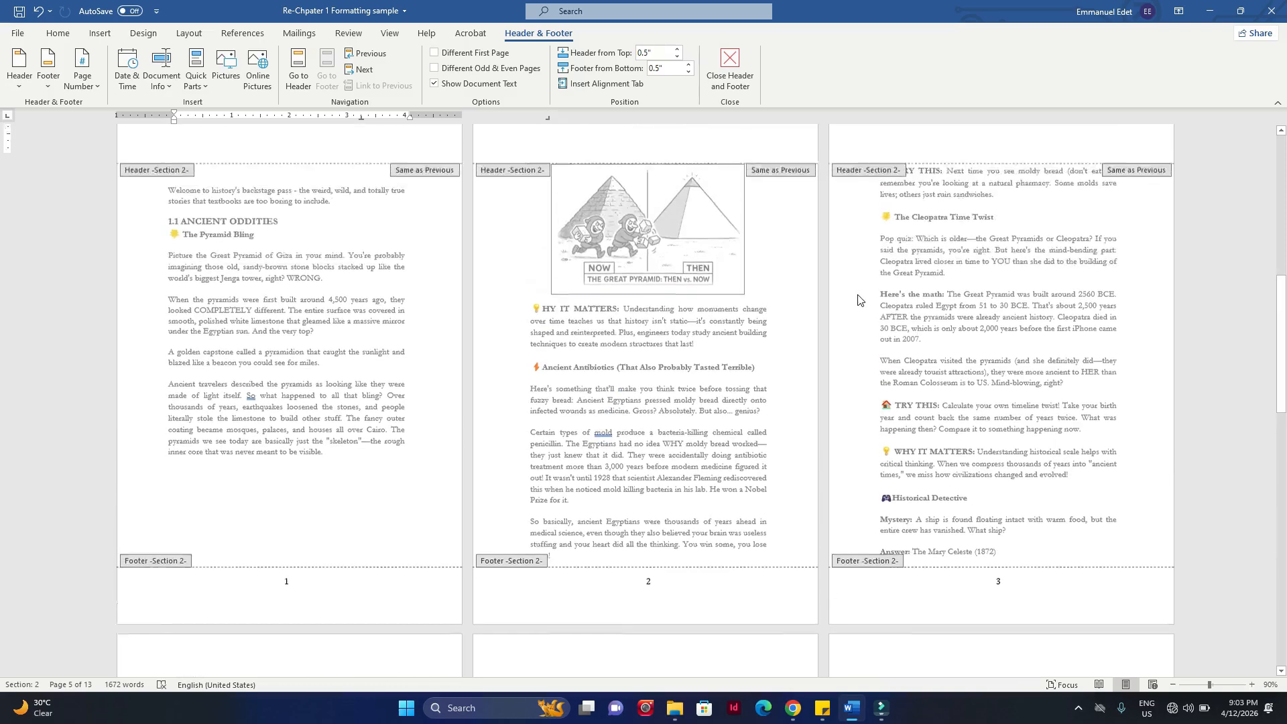
scroll(858, 300, "up", 2)
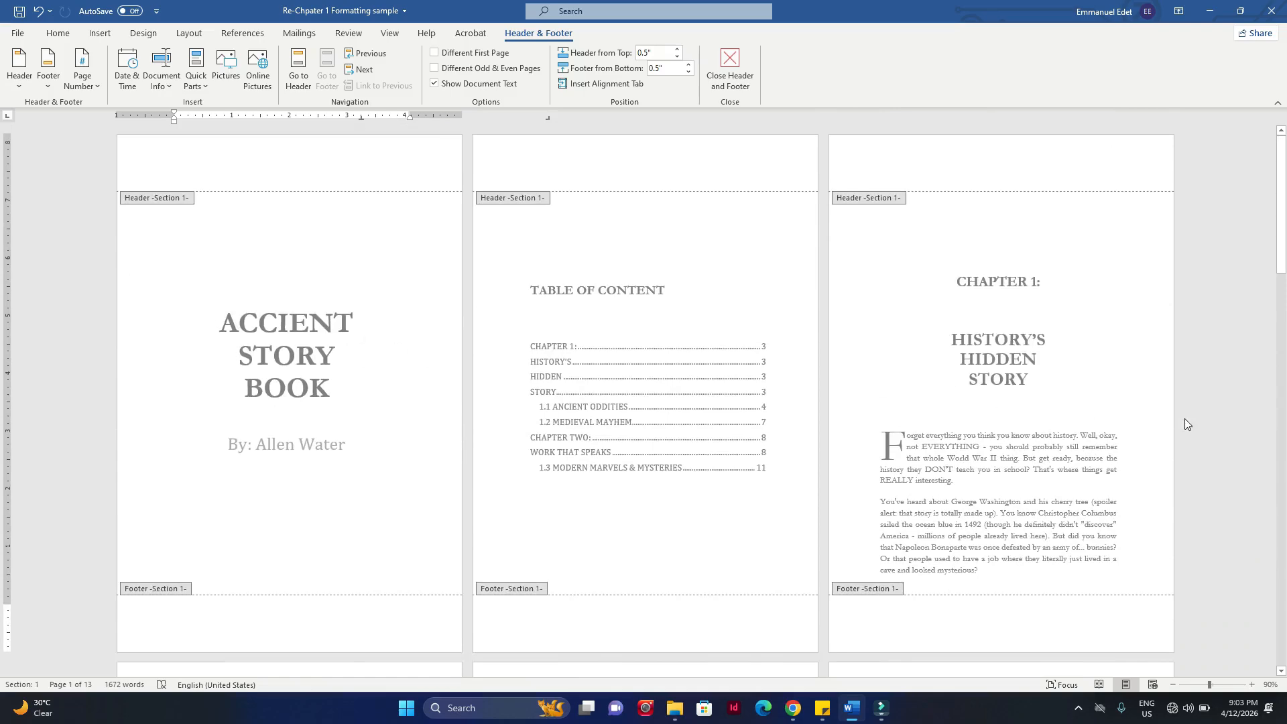
Step: Leave footer editing and check the title, Table of Content and Chapter 1 opening pages in the body text
scroll(1180, 424, "down", 3)
scroll(293, 452, "down", 1)
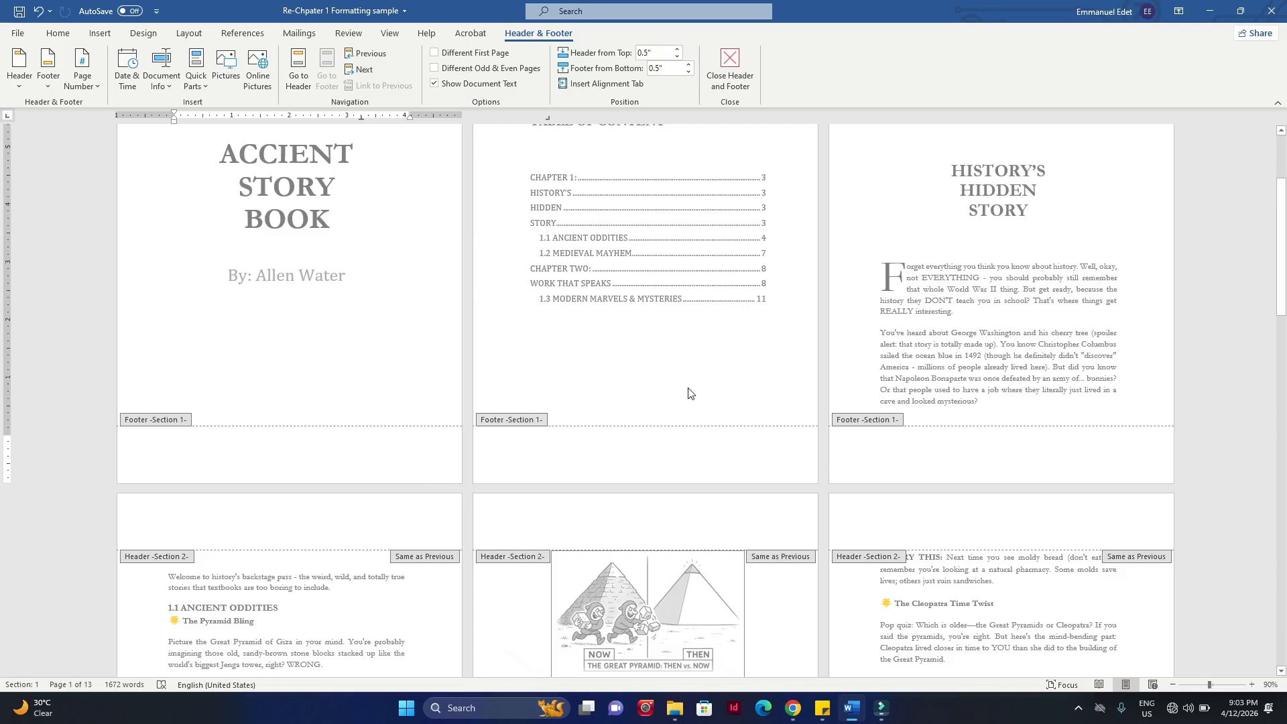
double_click(329, 387)
left_click_drag(332, 302, 232, 212)
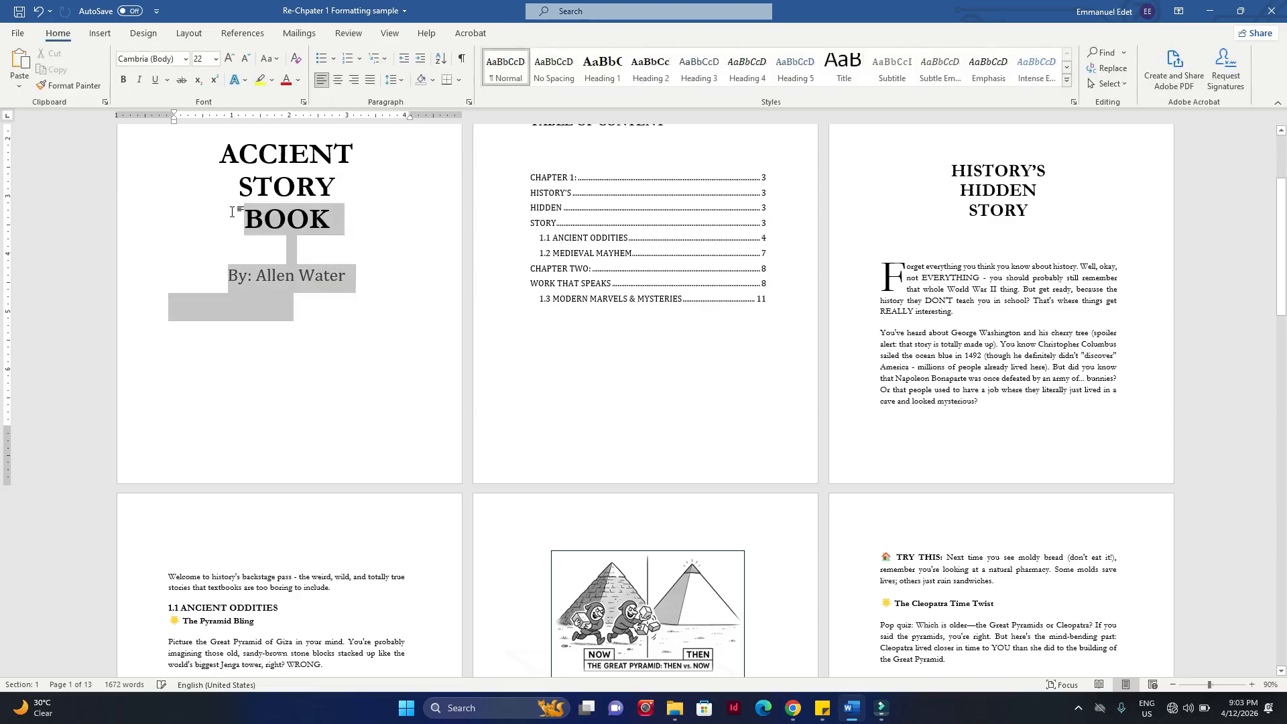
left_click(669, 335)
scroll(1092, 443, "up", 1)
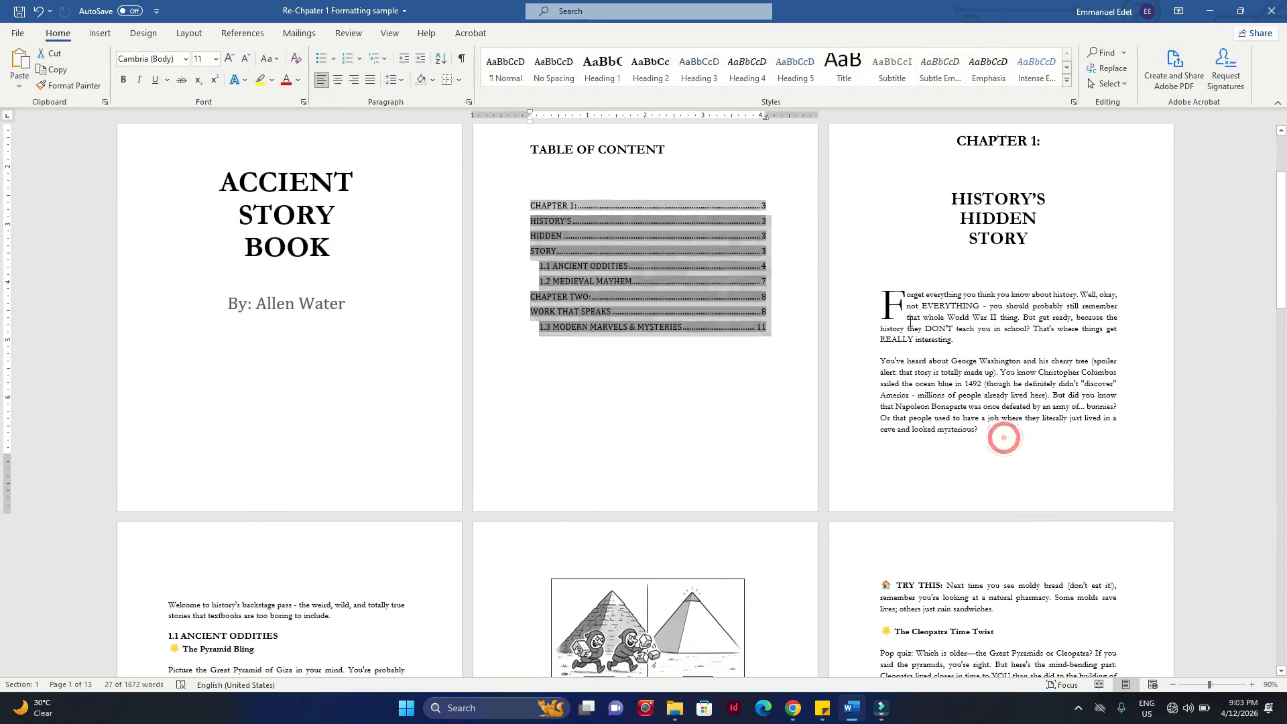
left_click_drag(999, 437, 881, 292)
left_click(1000, 406)
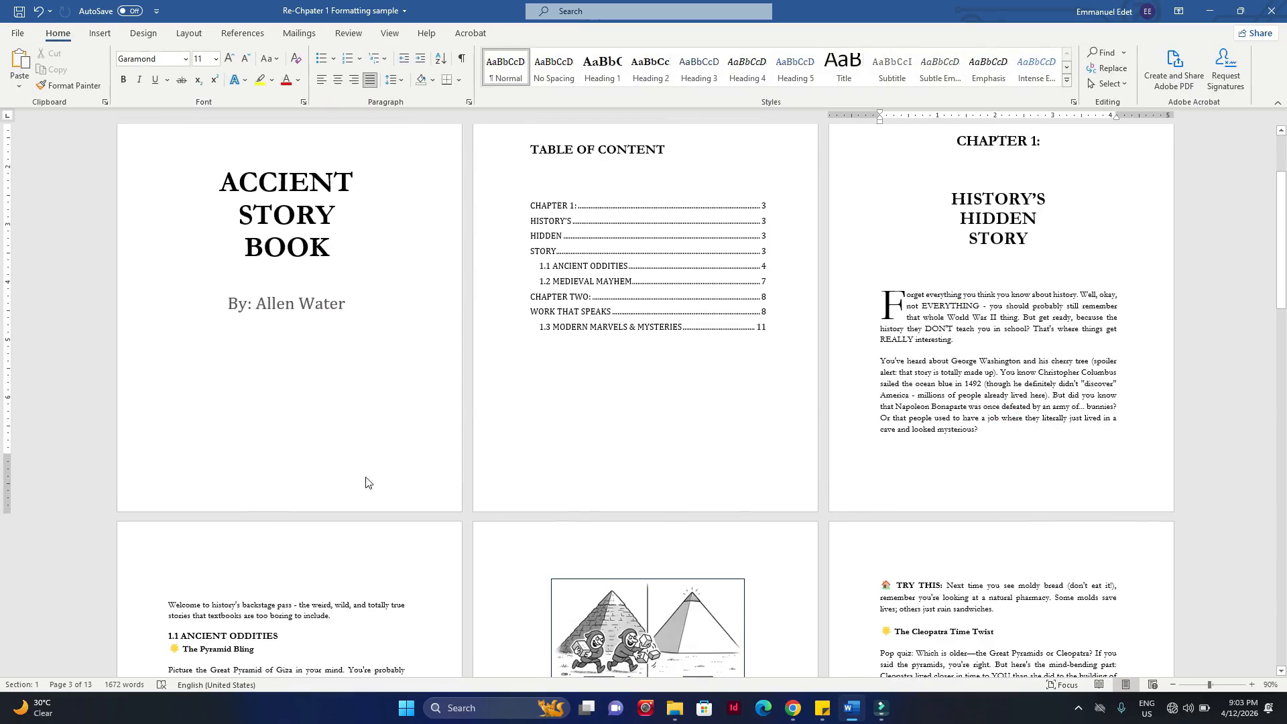
Step: Set the page numbering of Section 2, on the first body page after the Chapter 1 opening, to start at 4
scroll(1013, 478, "down", 5)
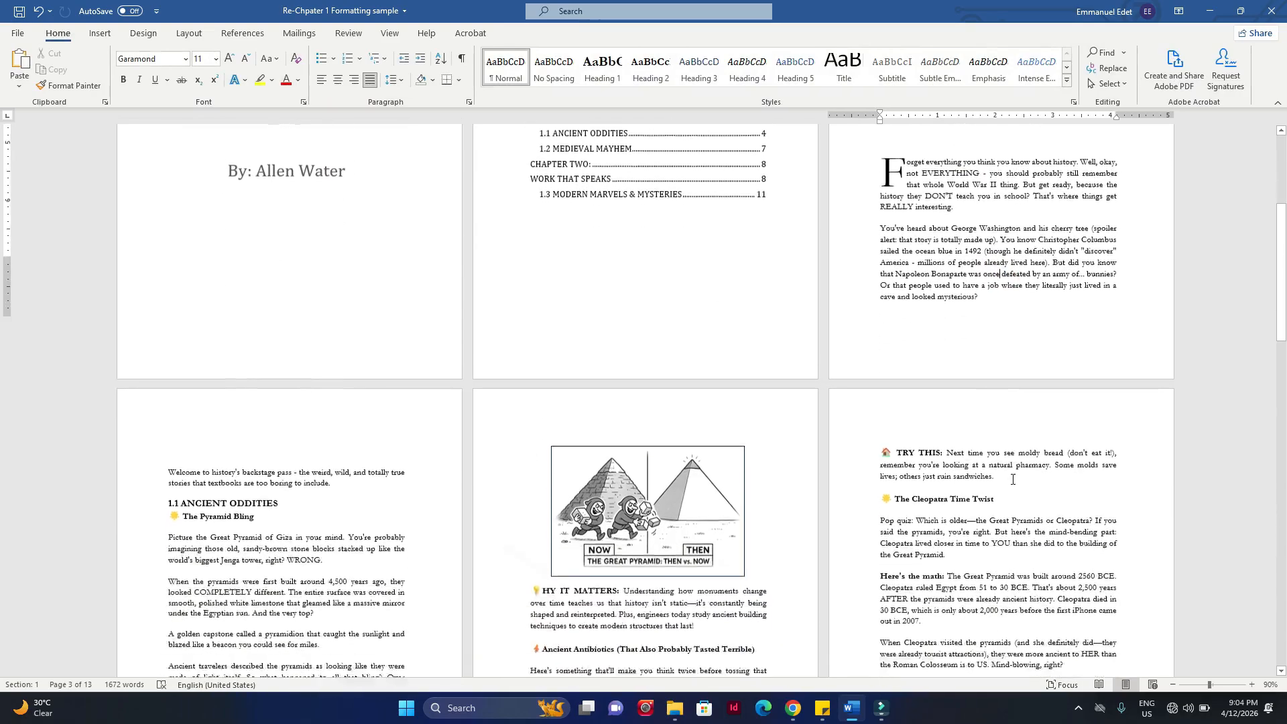
scroll(1012, 478, "down", 2)
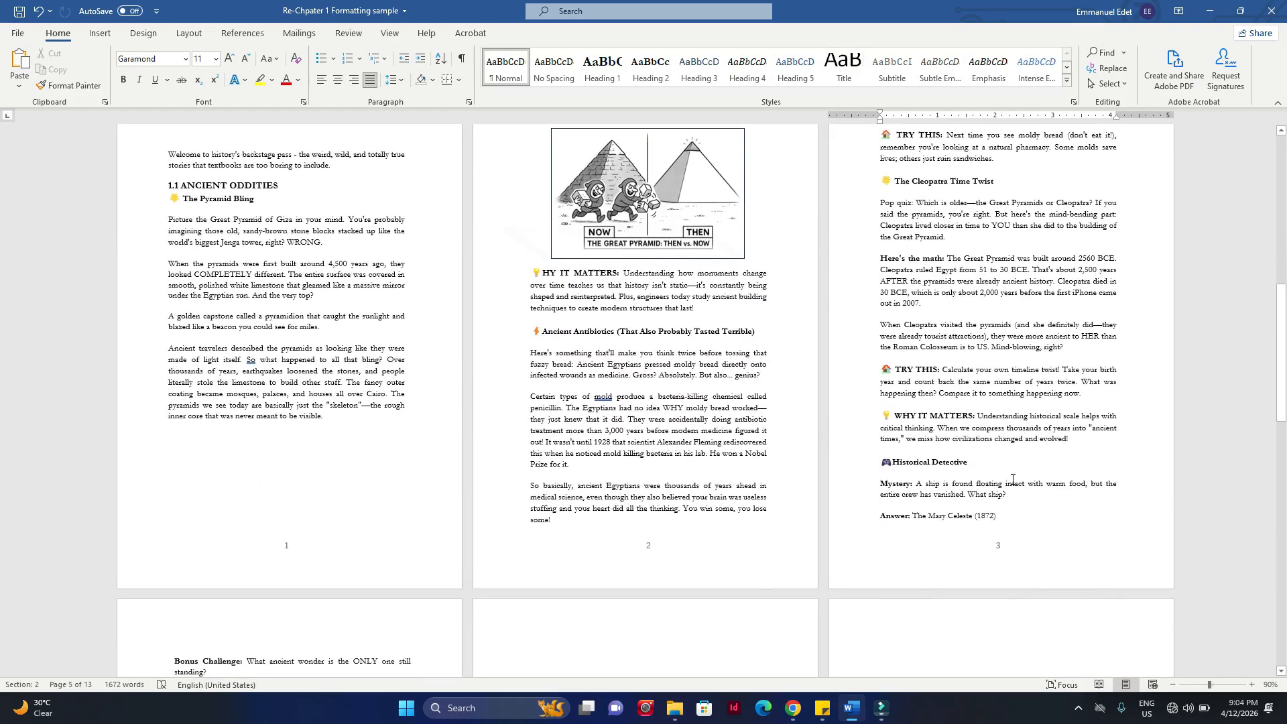
scroll(288, 536, "down", 1)
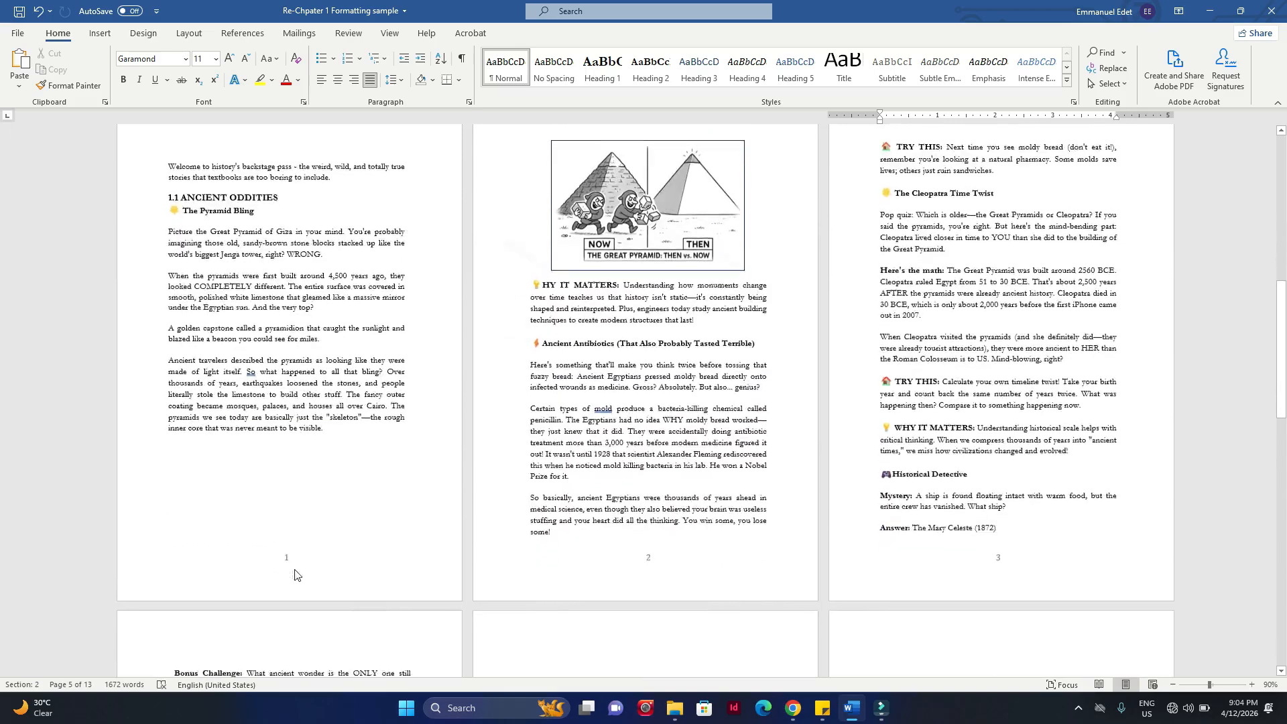
double_click(295, 521)
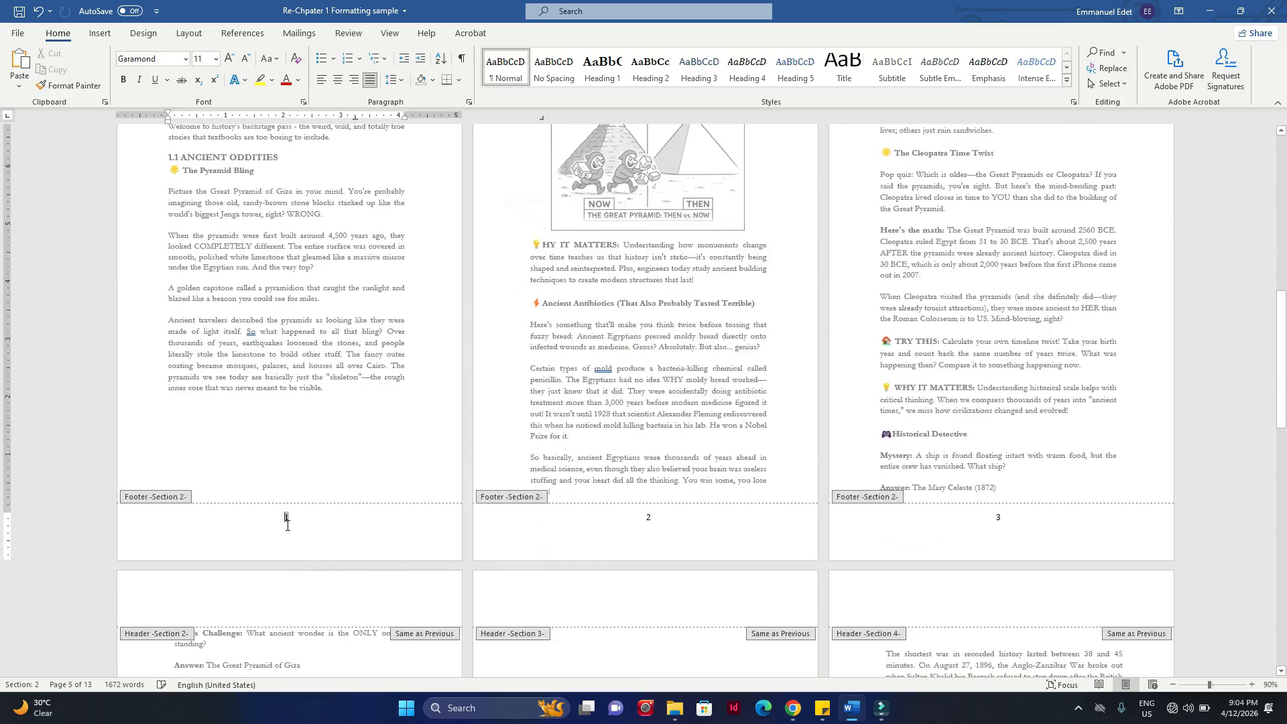
left_click(296, 520)
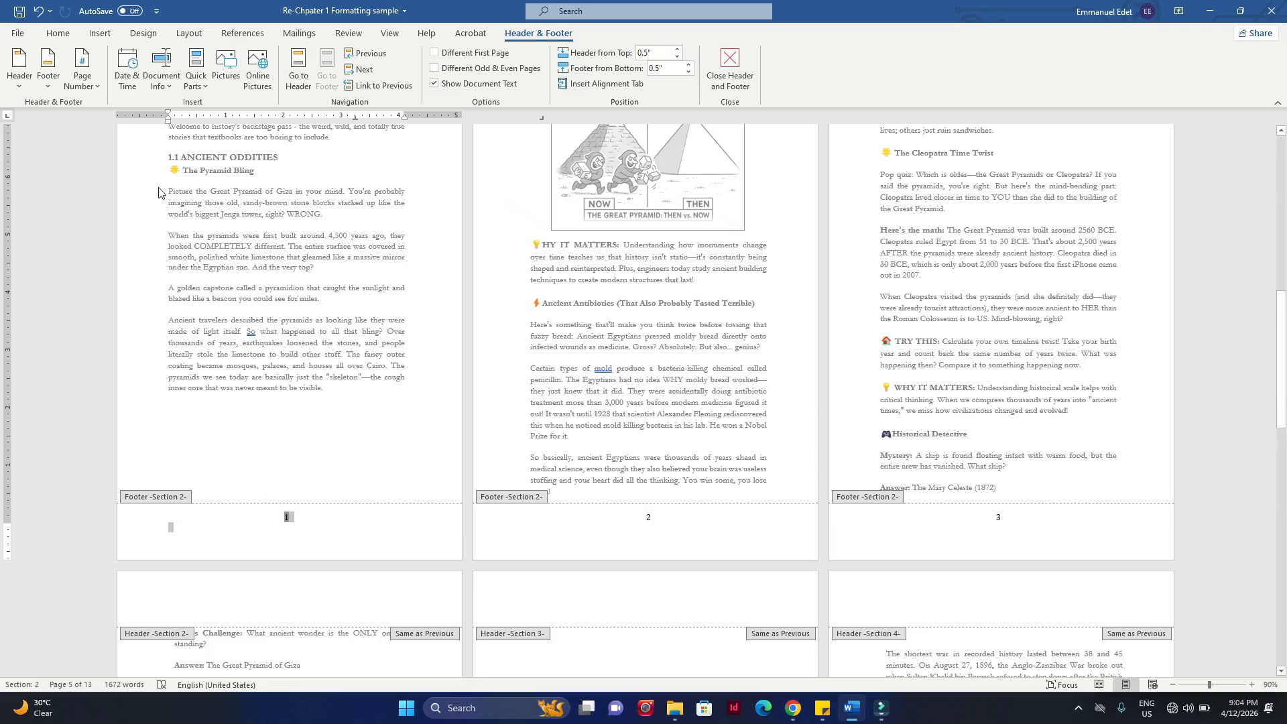
left_click(102, 35)
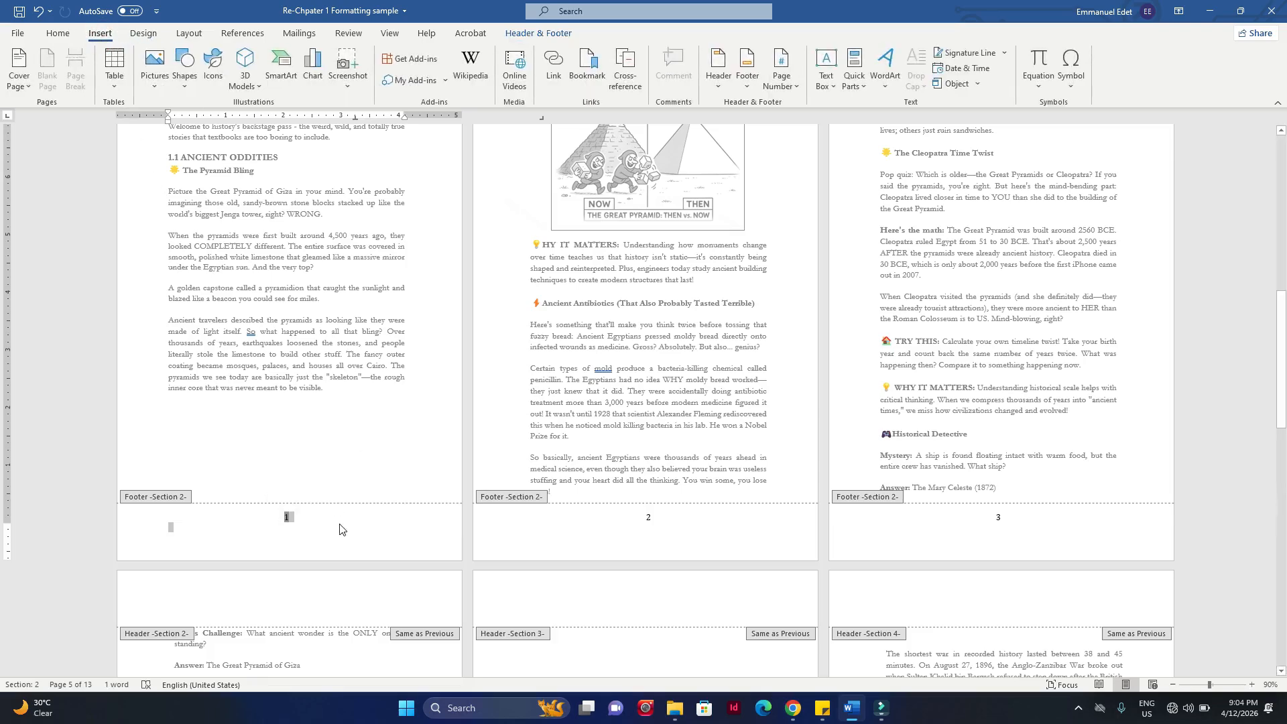
left_click(787, 85)
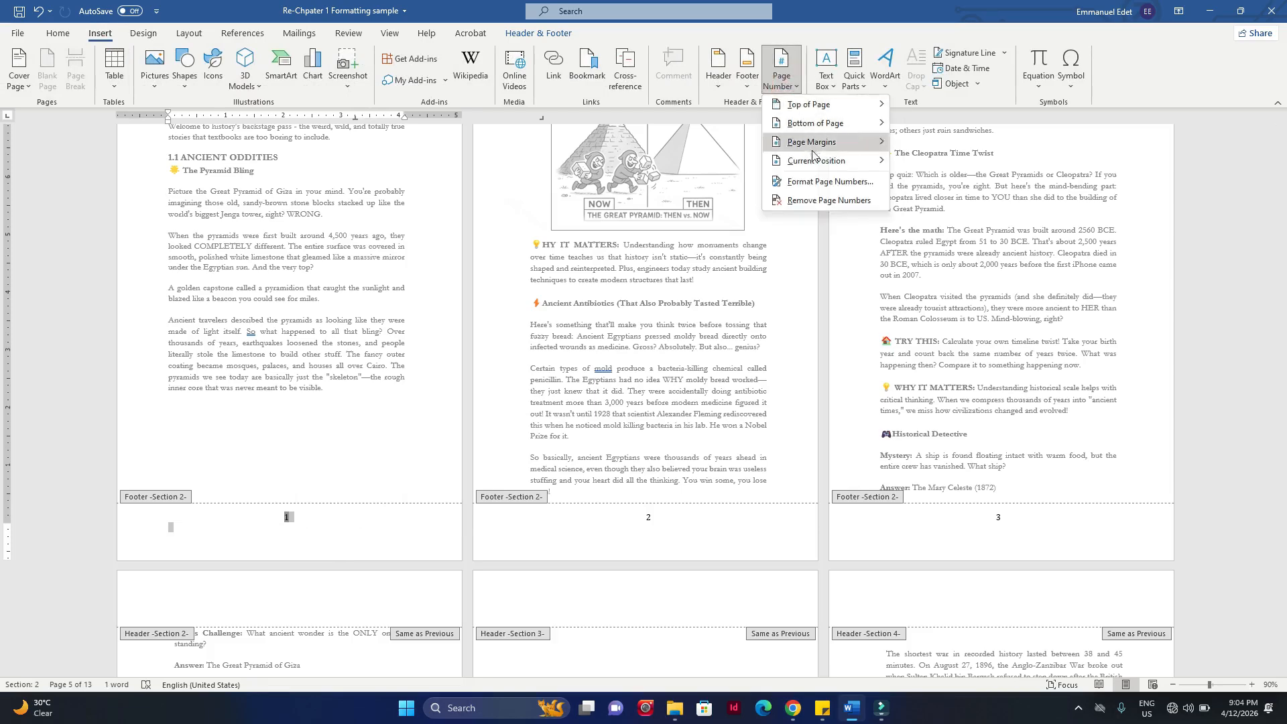
left_click(816, 183)
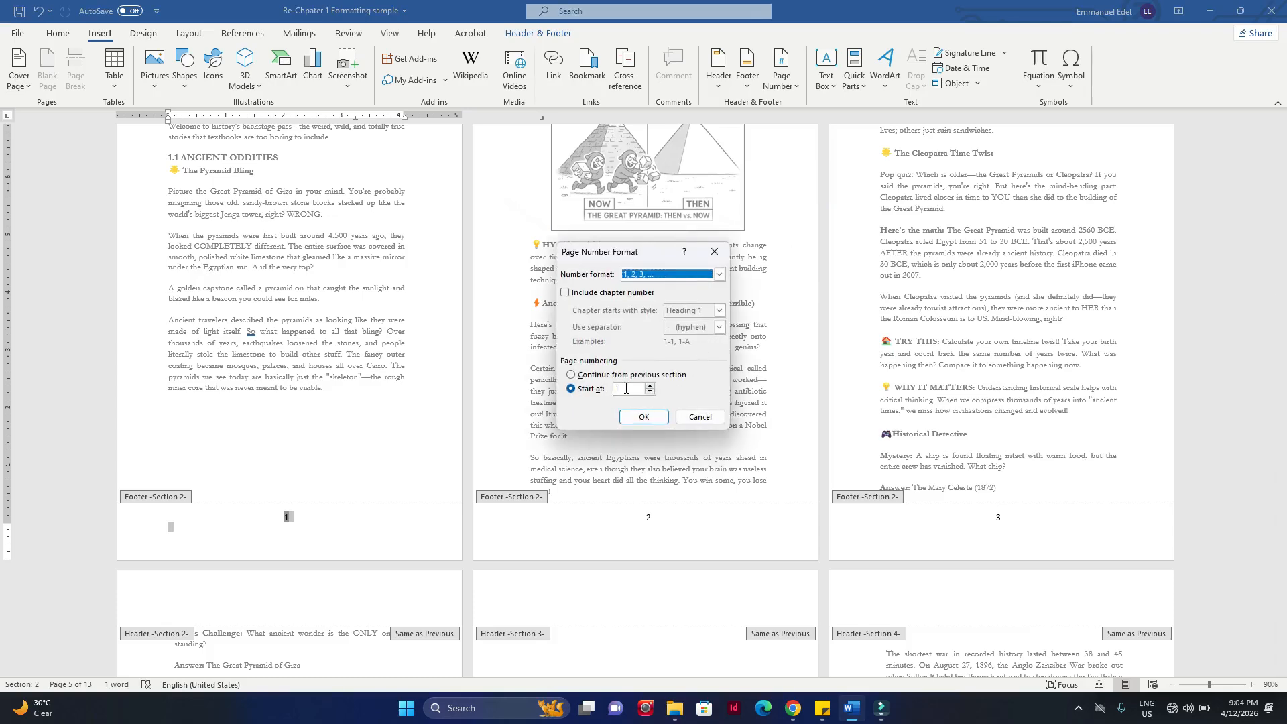
left_click(598, 389)
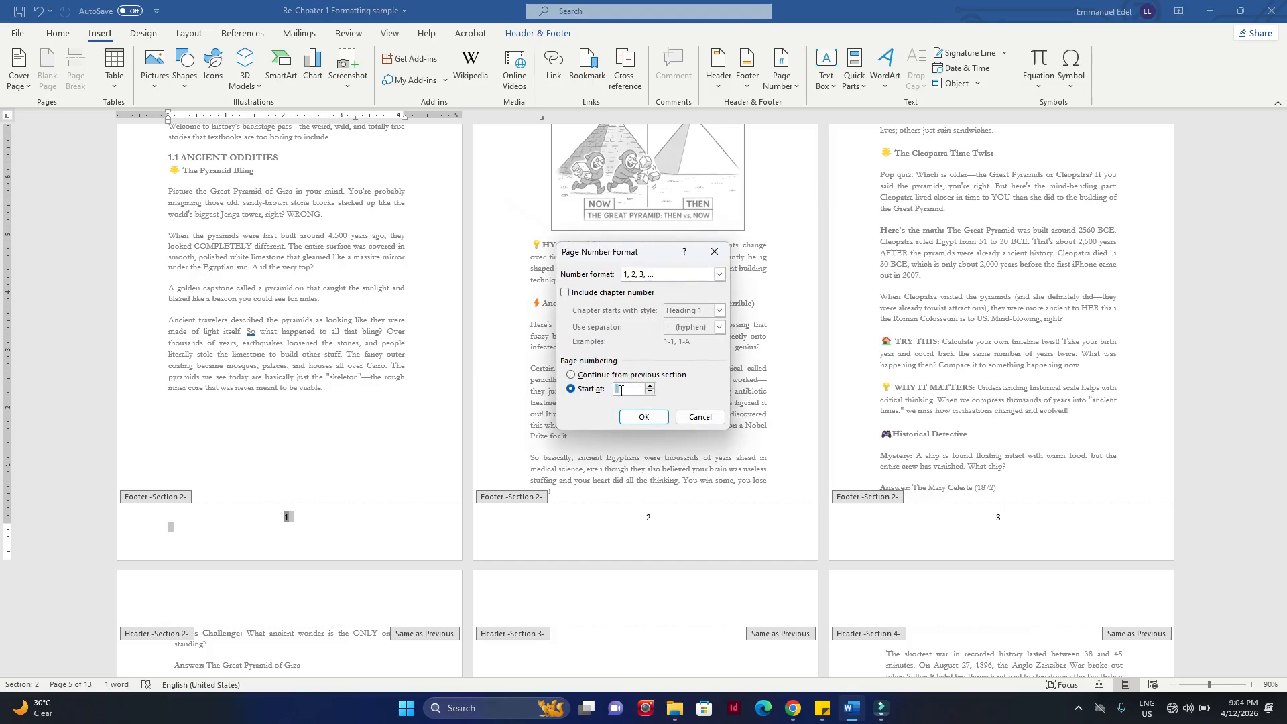
left_click(644, 417)
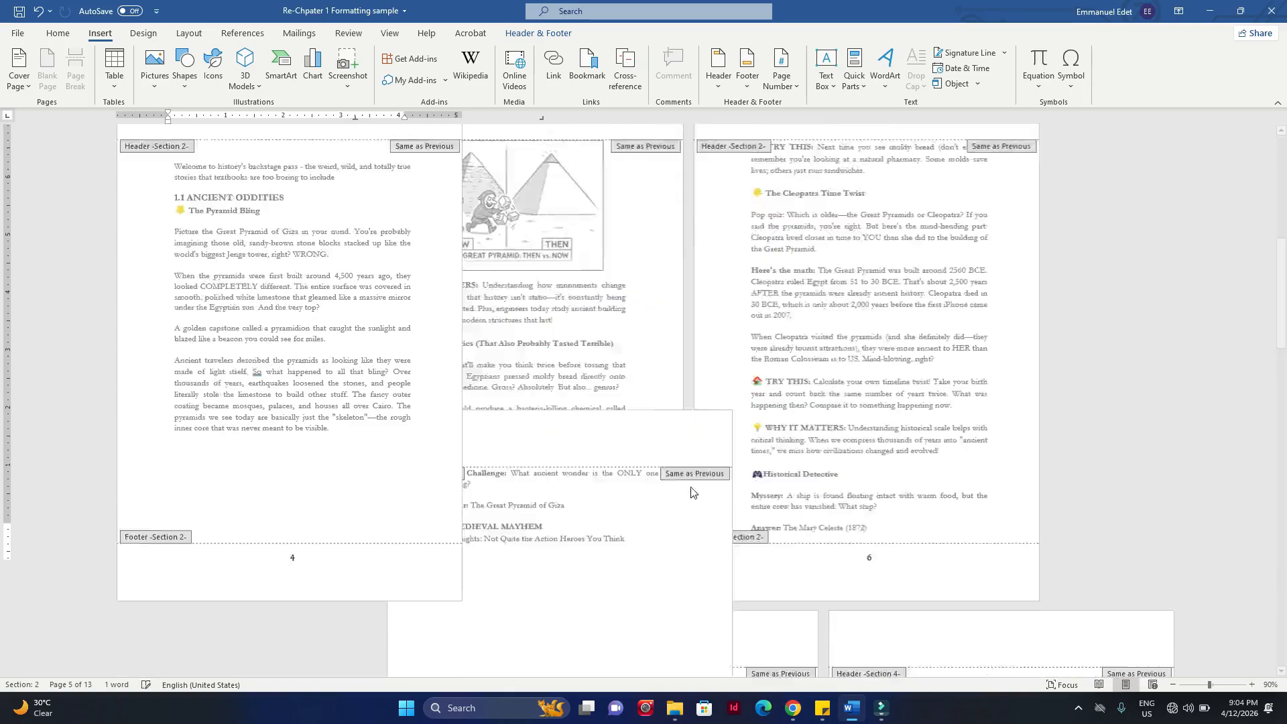
Step: Leave footer editing and check the page numbers from Section 2 through the Chapter Two opening and the page after it
scroll(293, 543, "down", 3)
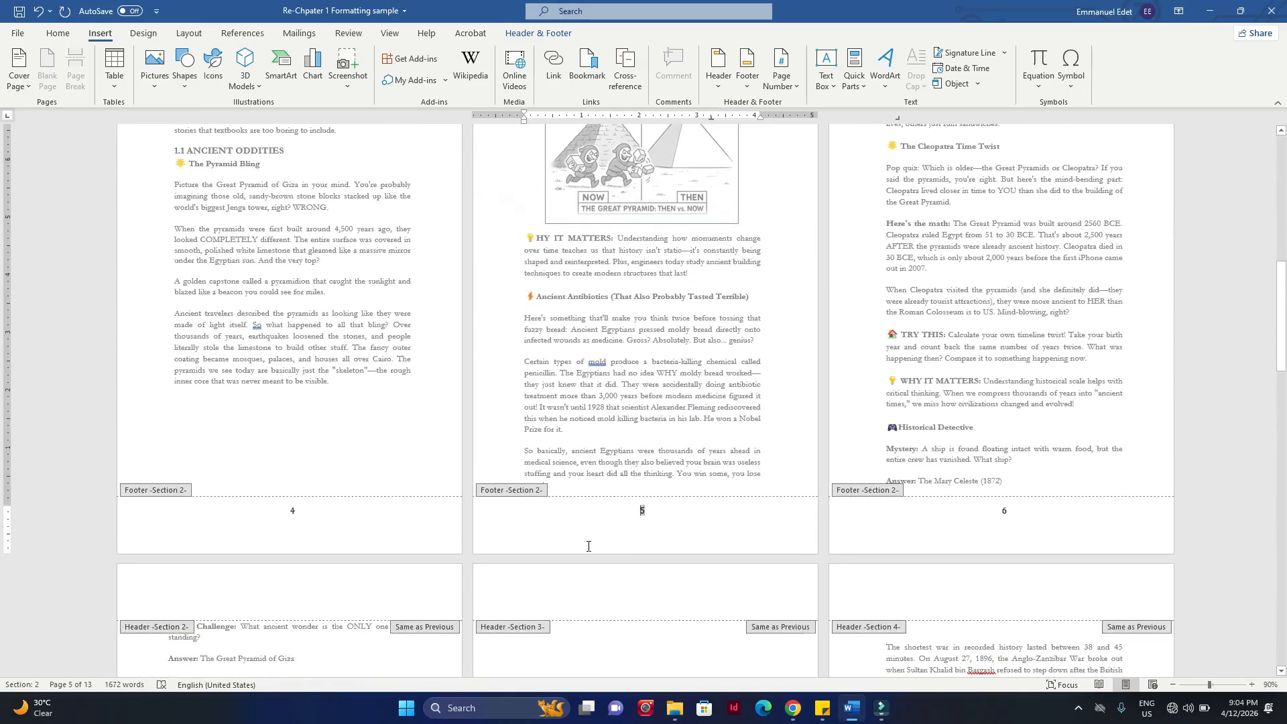
left_click(627, 539)
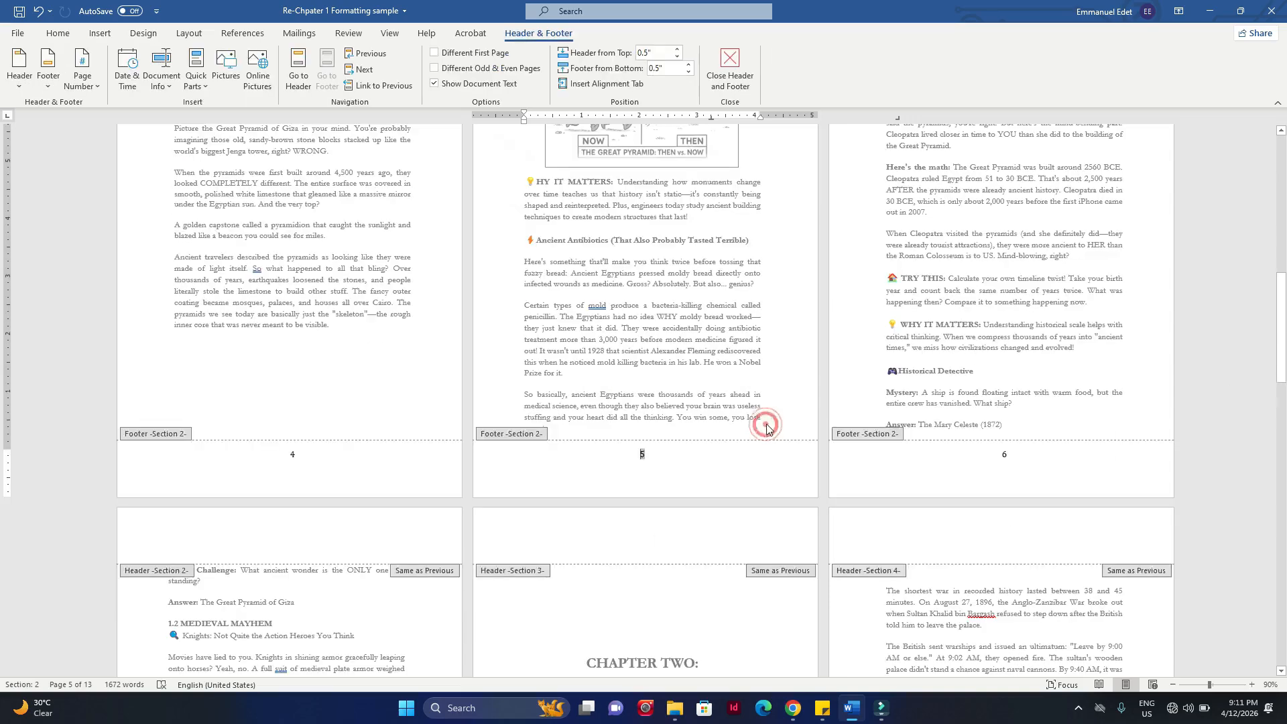
double_click(766, 425)
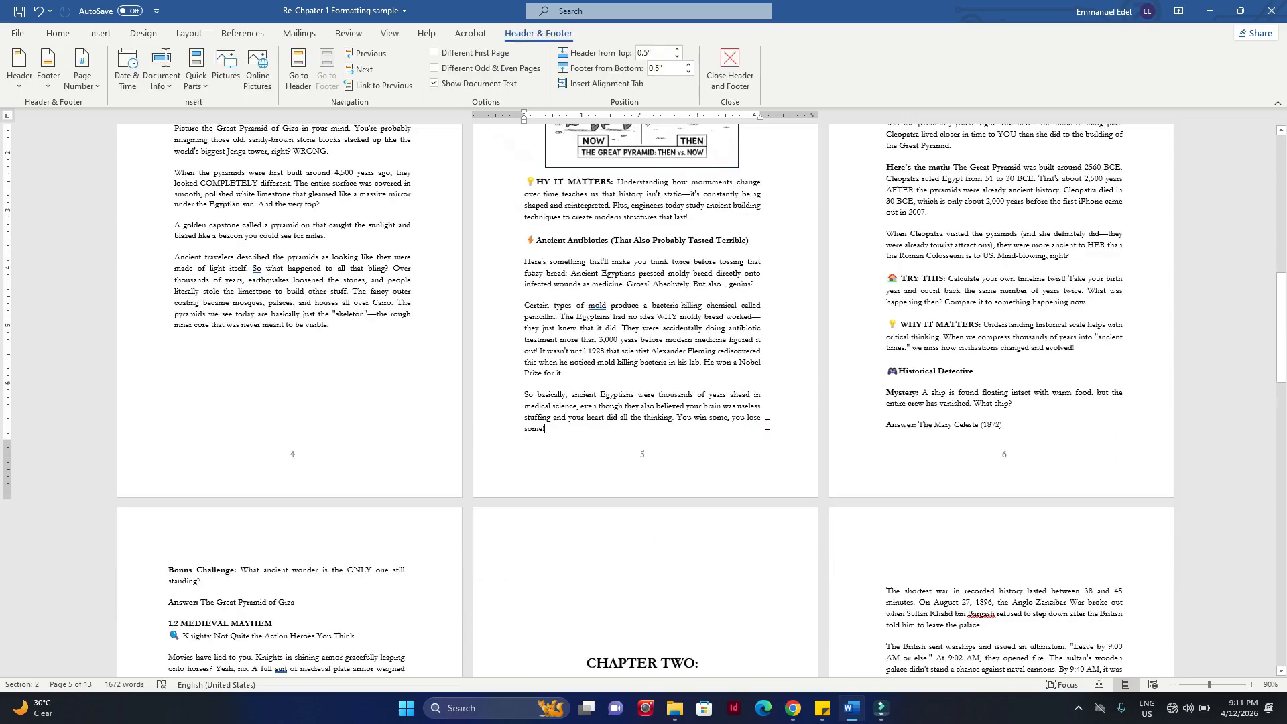
scroll(955, 487, "up", 5)
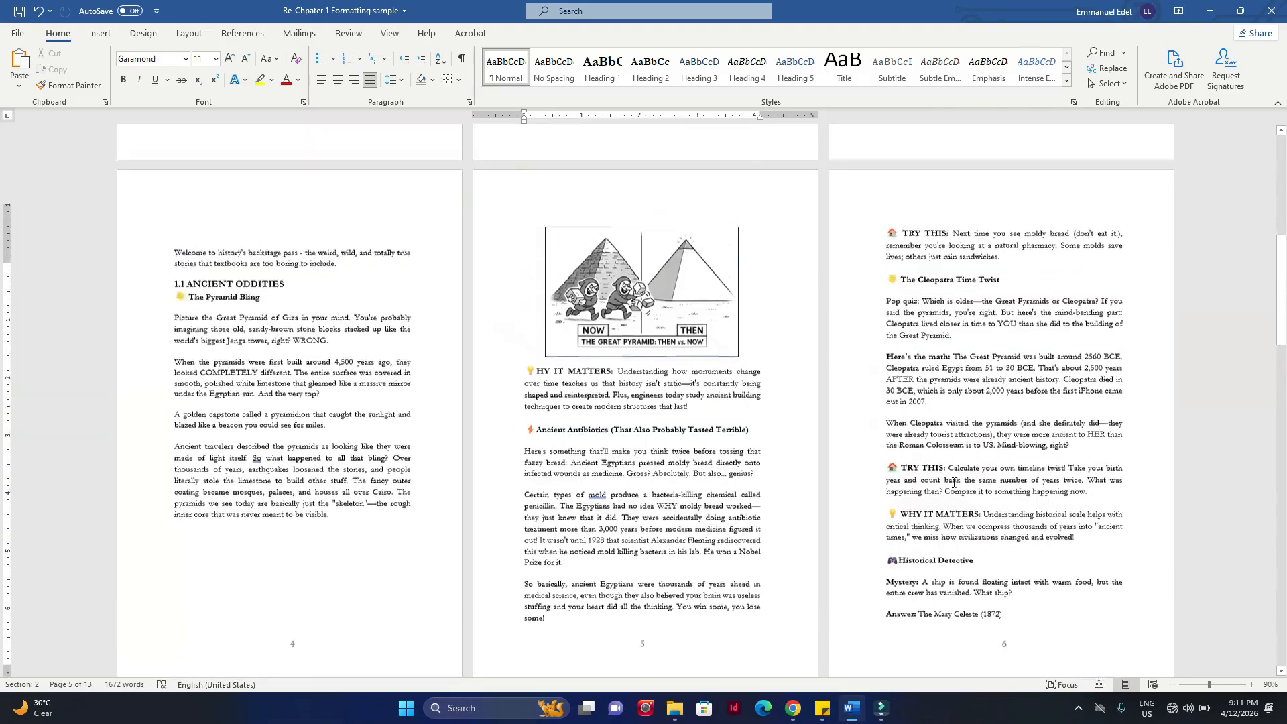
scroll(954, 483, "down", 6)
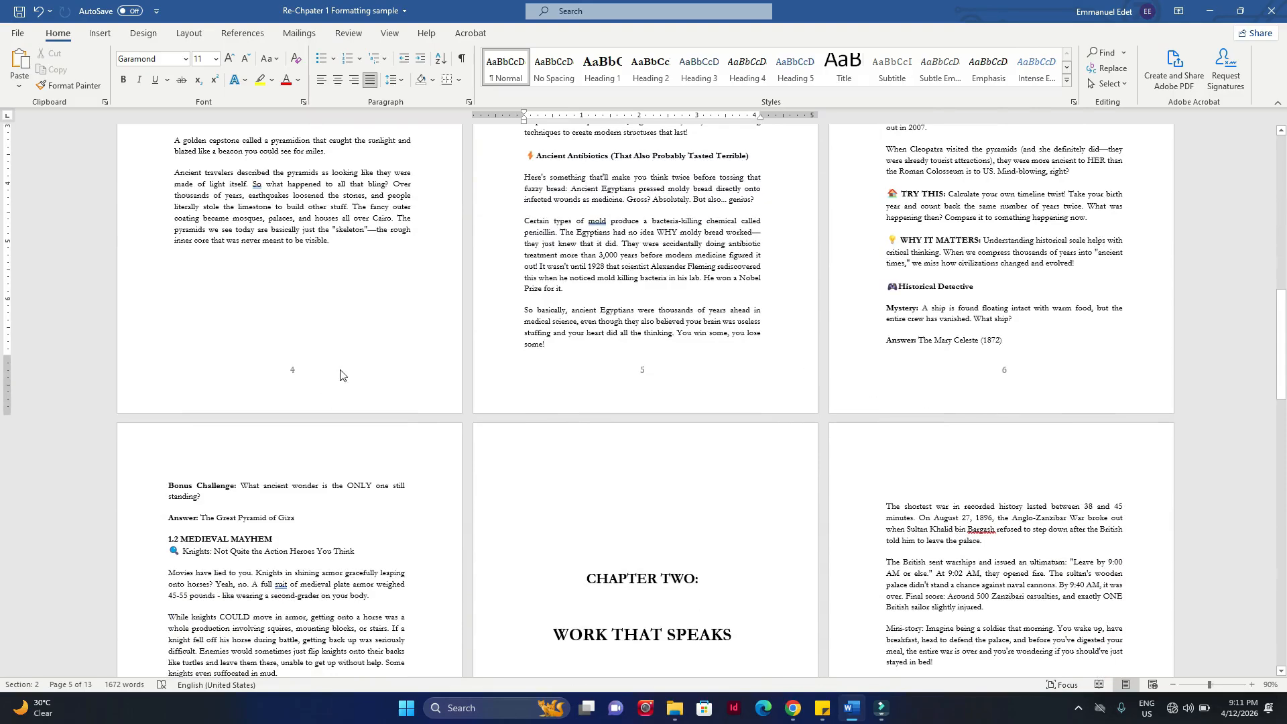
scroll(340, 375, "down", 7)
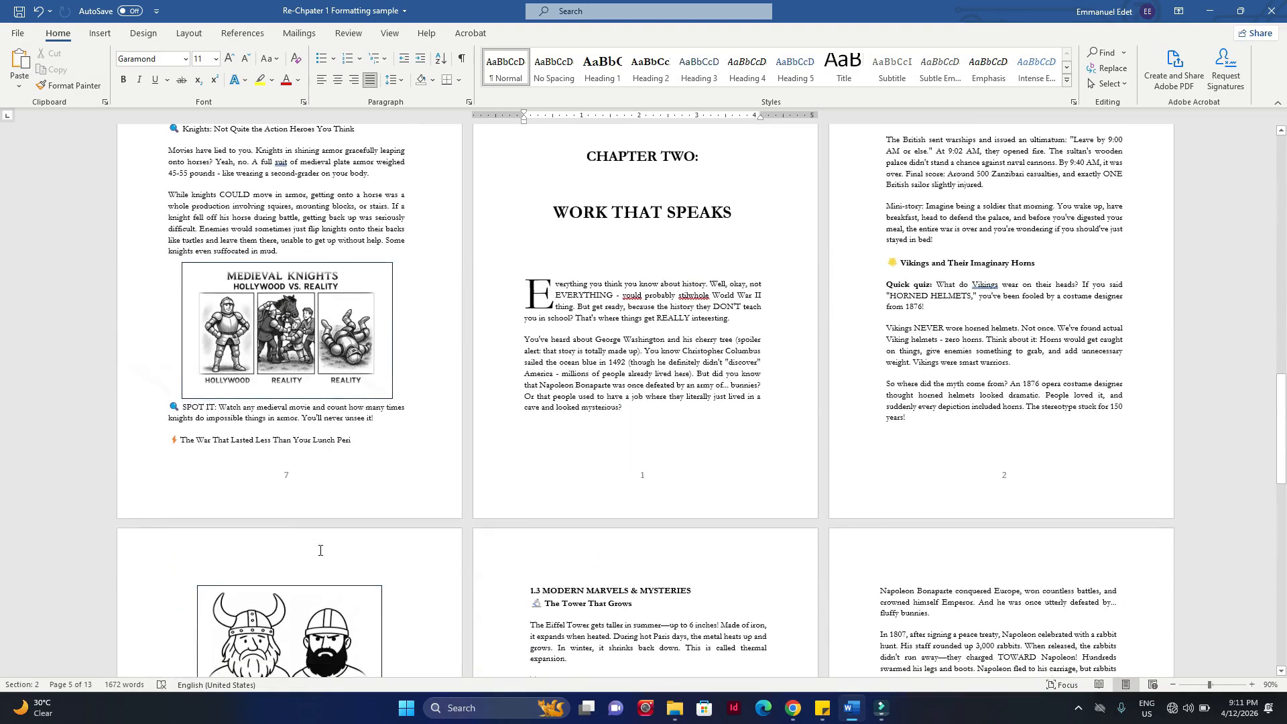
scroll(697, 486, "up", 1)
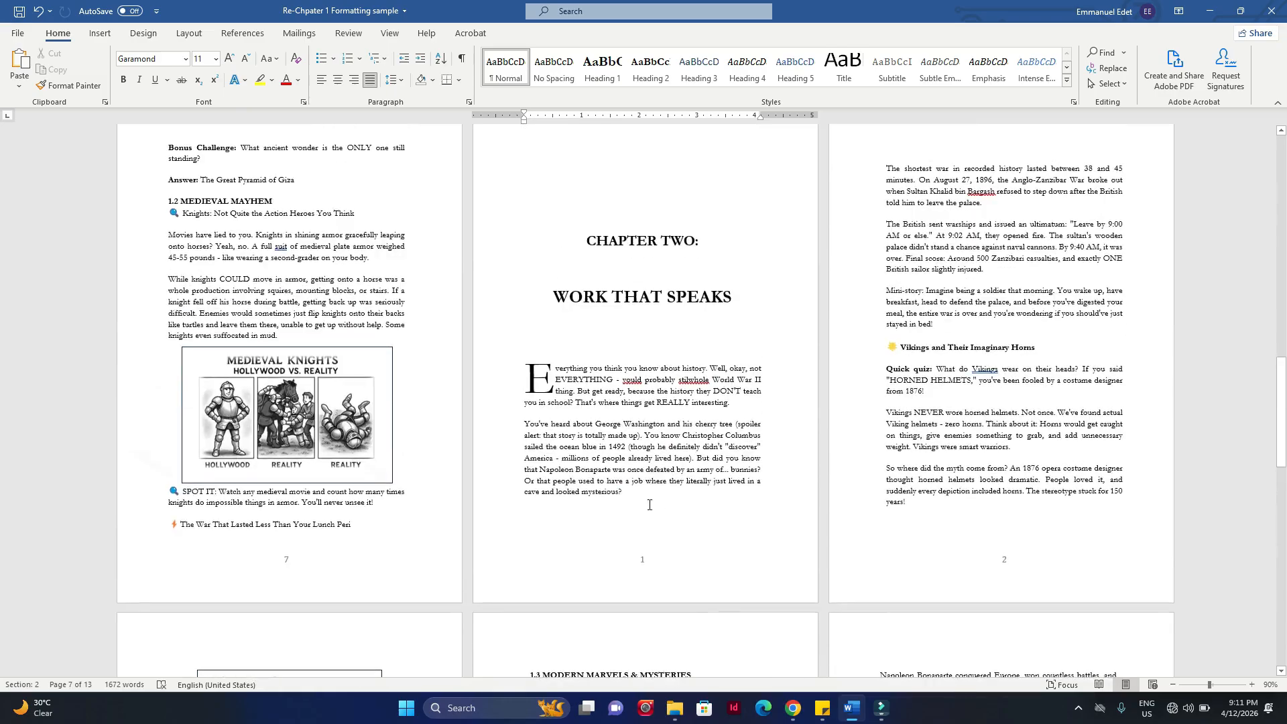
scroll(315, 511, "up", 2)
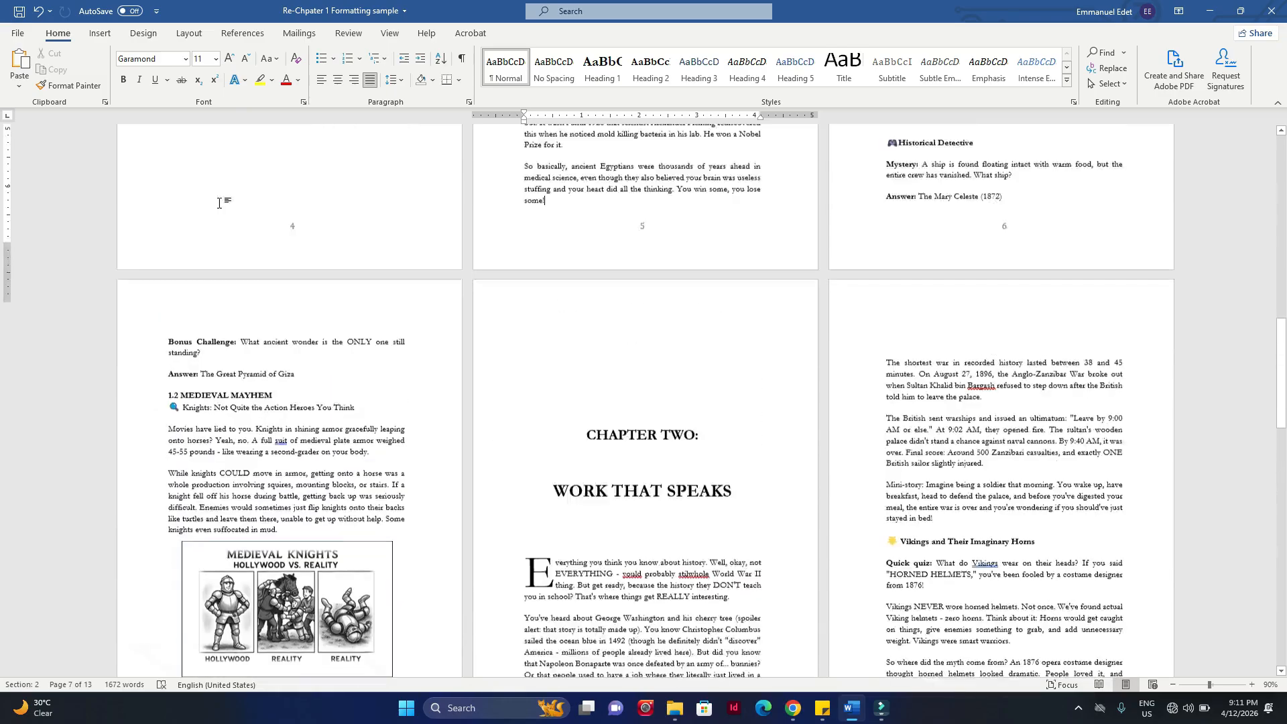
scroll(315, 510, "down", 1)
scroll(315, 511, "down", 2)
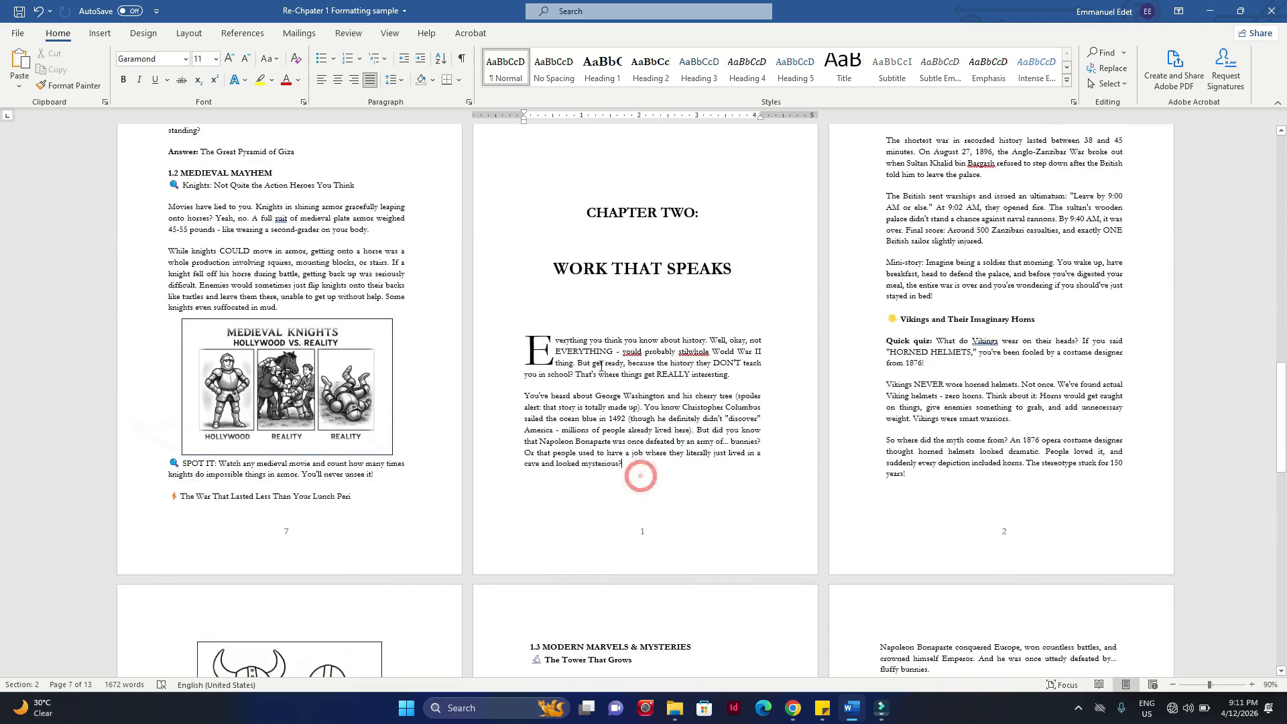
left_click_drag(637, 469, 574, 213)
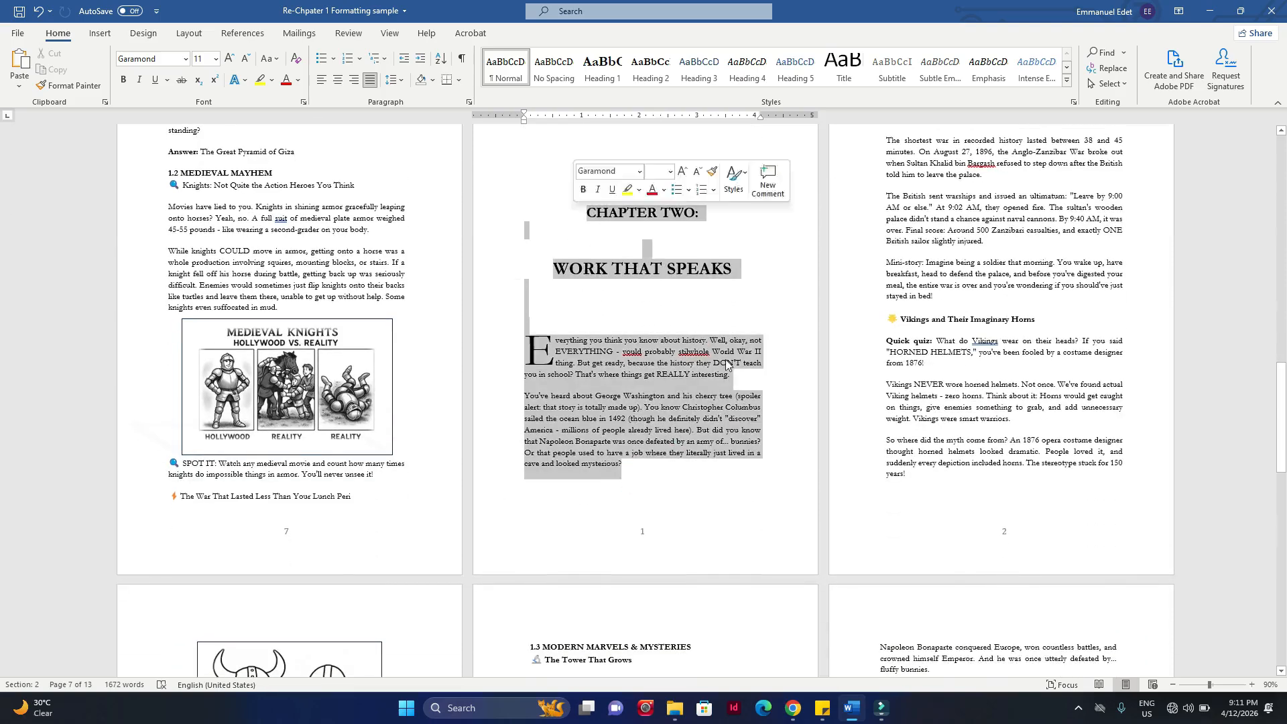
left_click(1023, 544)
Step: Set the page numbering of the Section 3 footer on the Chapter Two opening page to start at 8
double_click(678, 551)
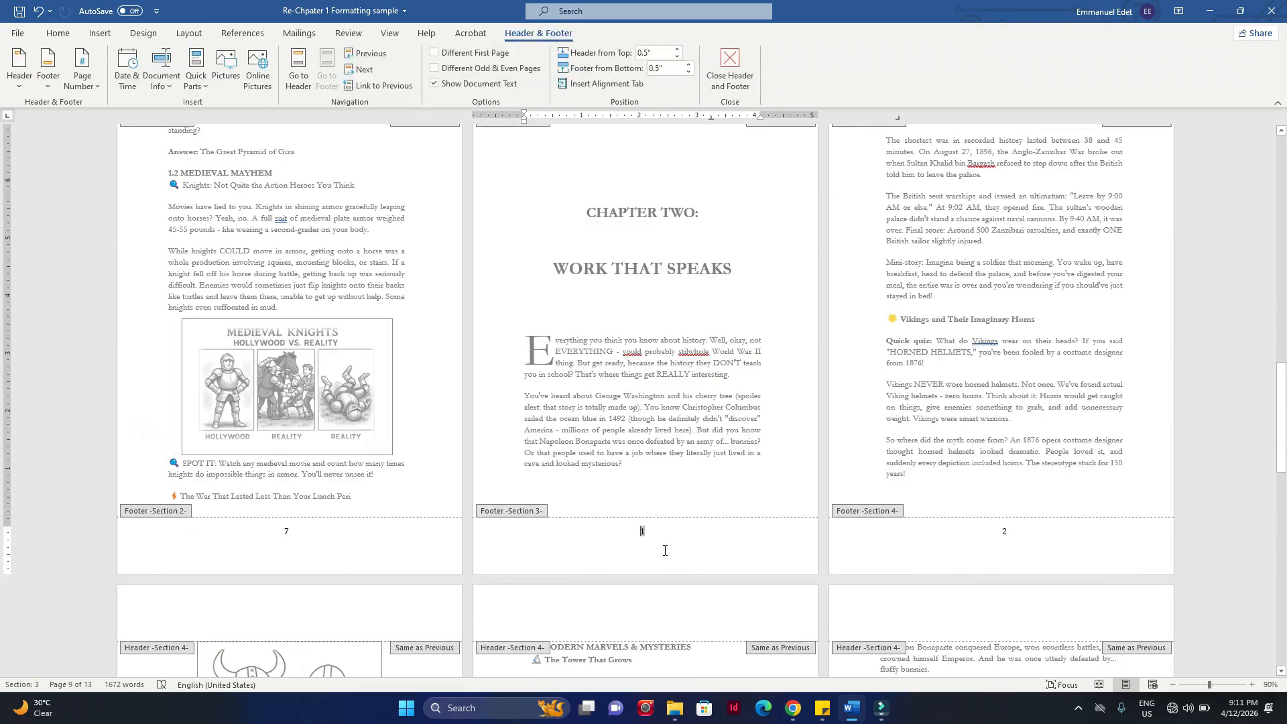
double_click(293, 533)
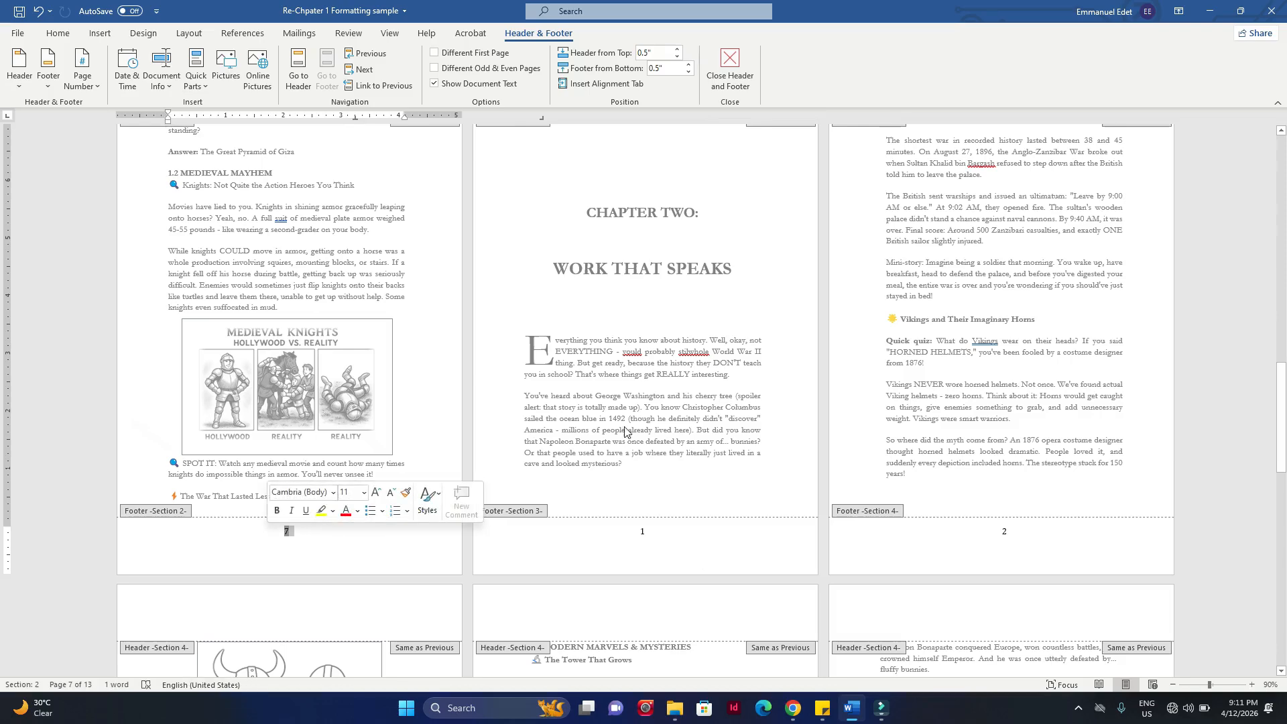
scroll(664, 268, "up", 1)
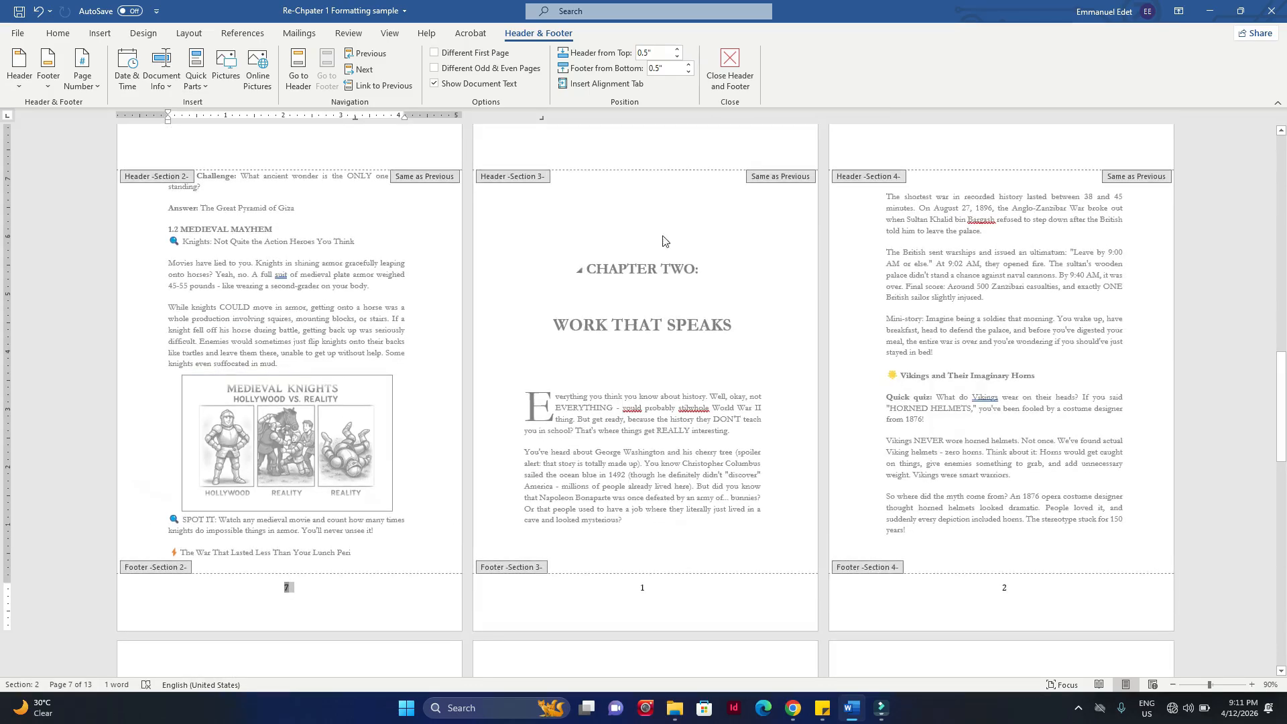
double_click(646, 588)
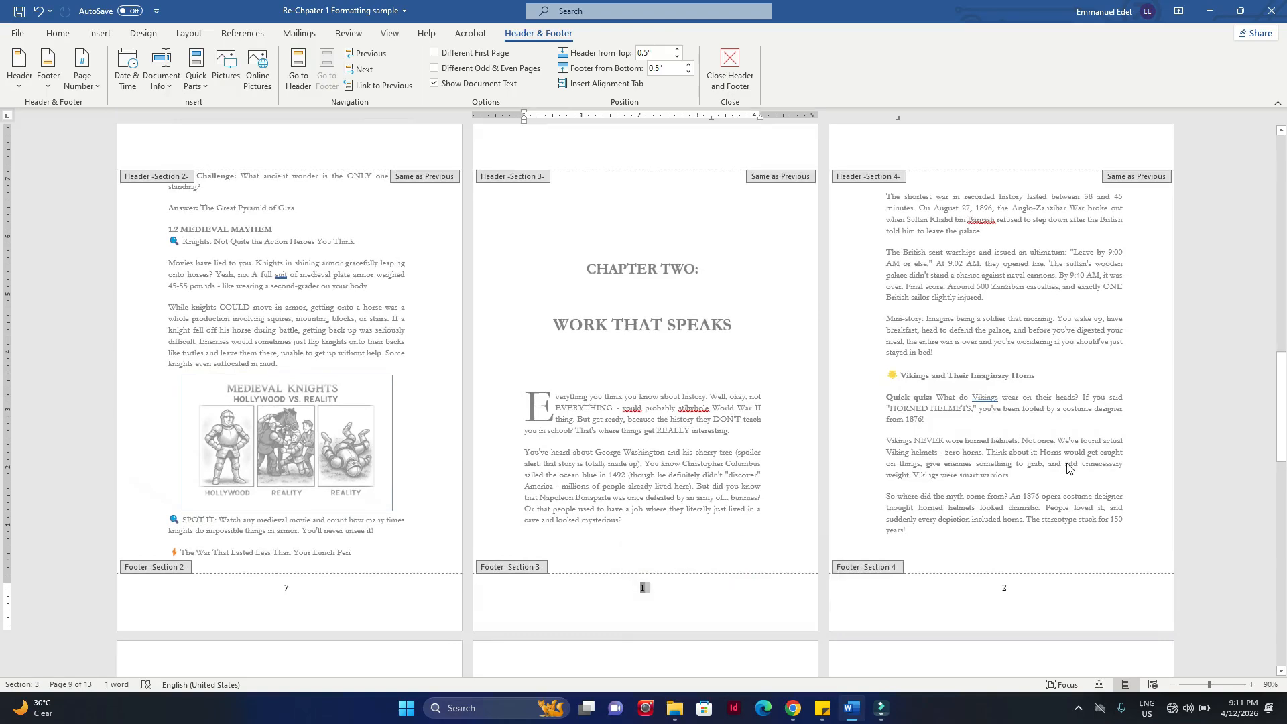
left_click(1014, 588)
double_click(1014, 588)
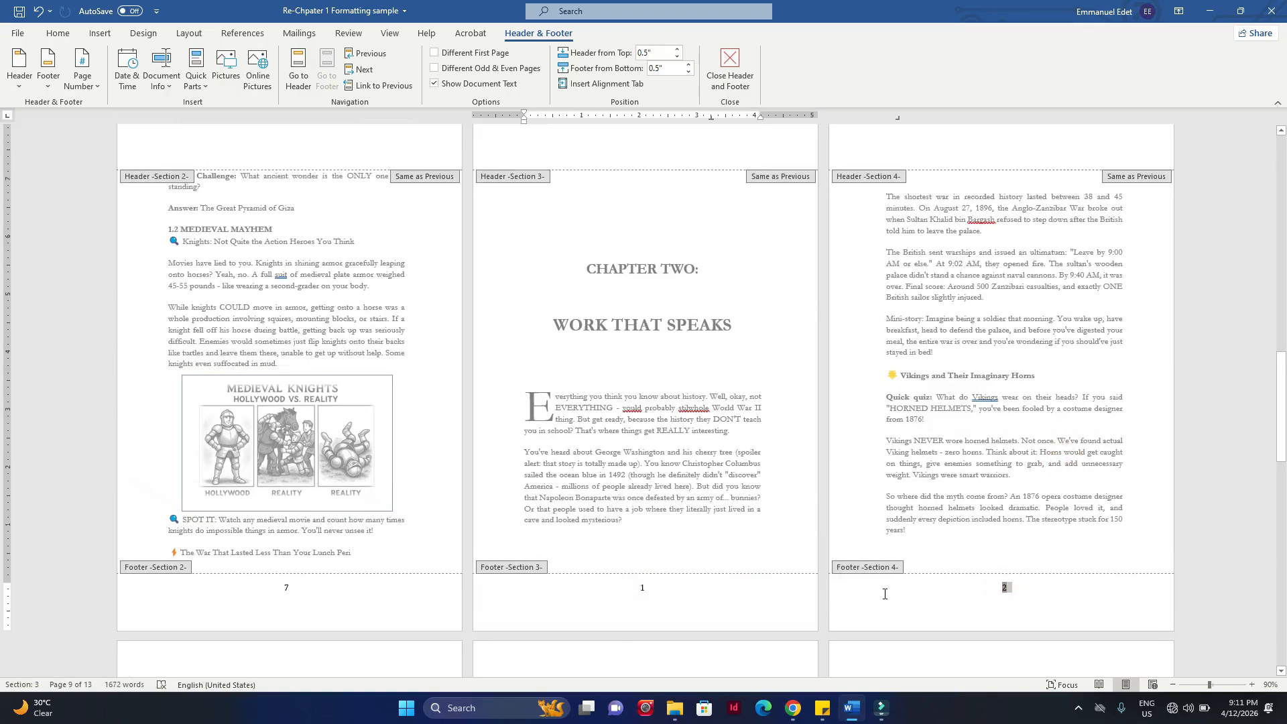
left_click(684, 603)
left_click(100, 31)
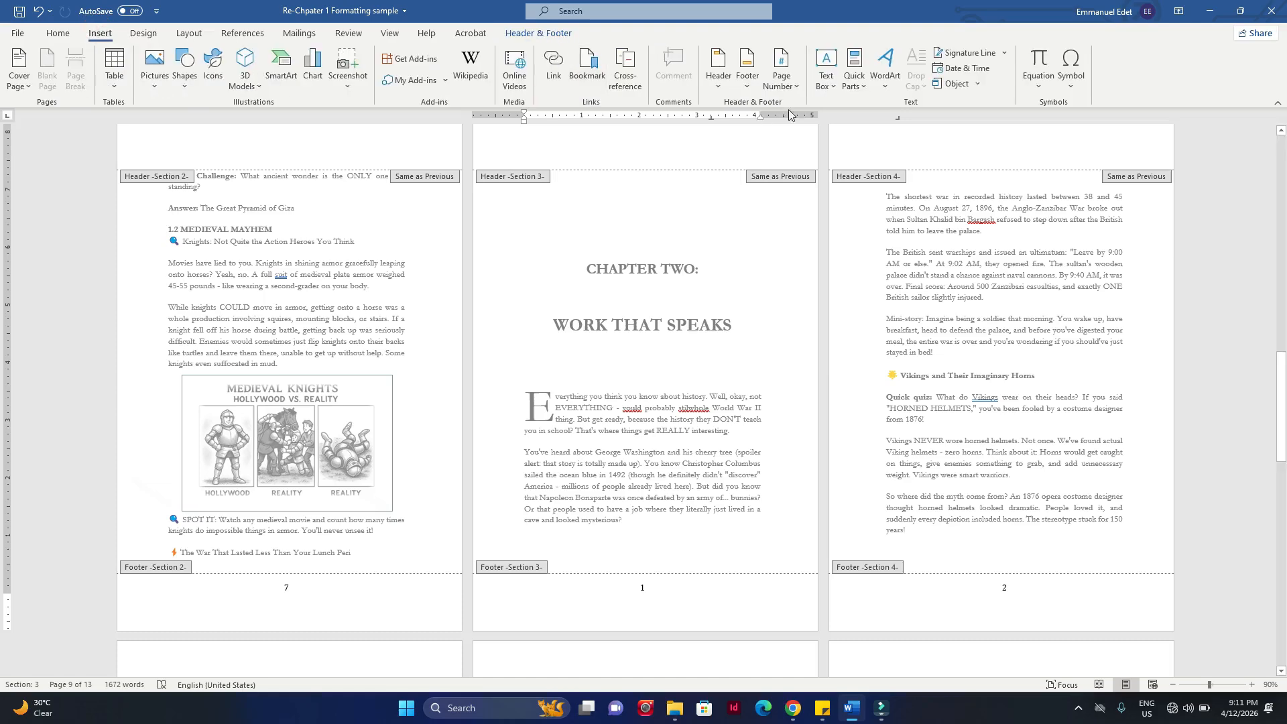
left_click(799, 91)
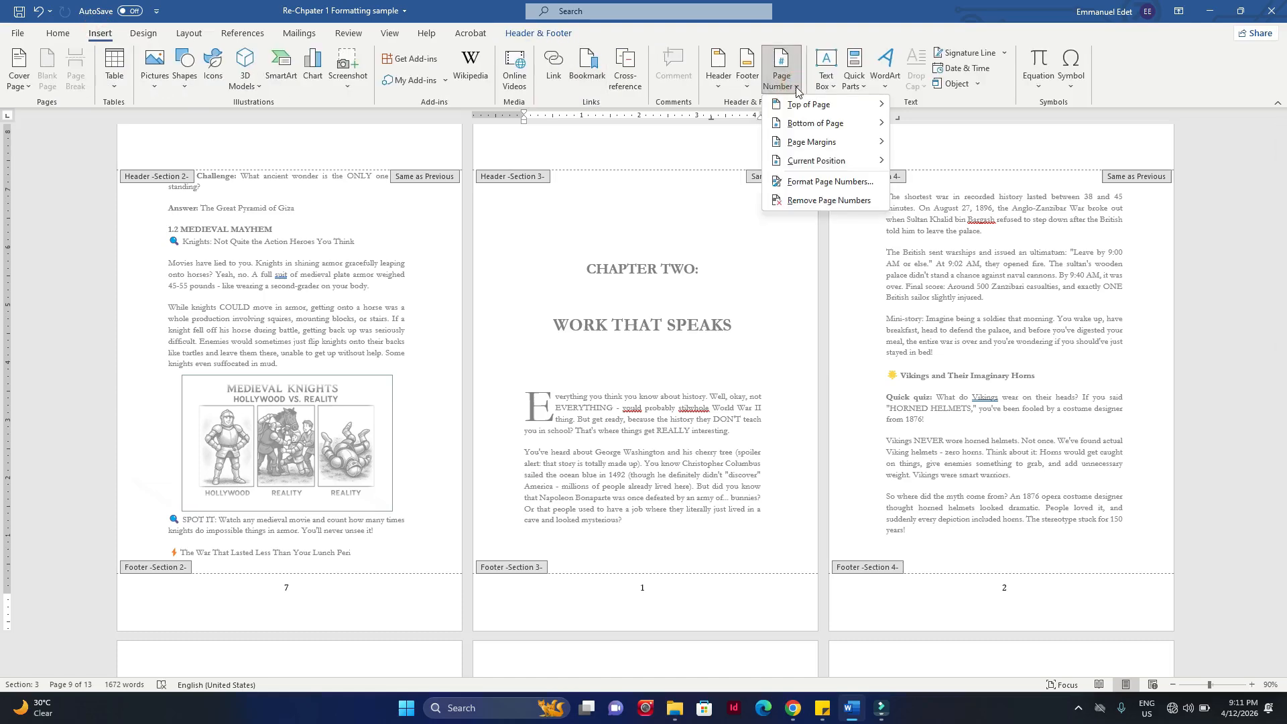
left_click(805, 187)
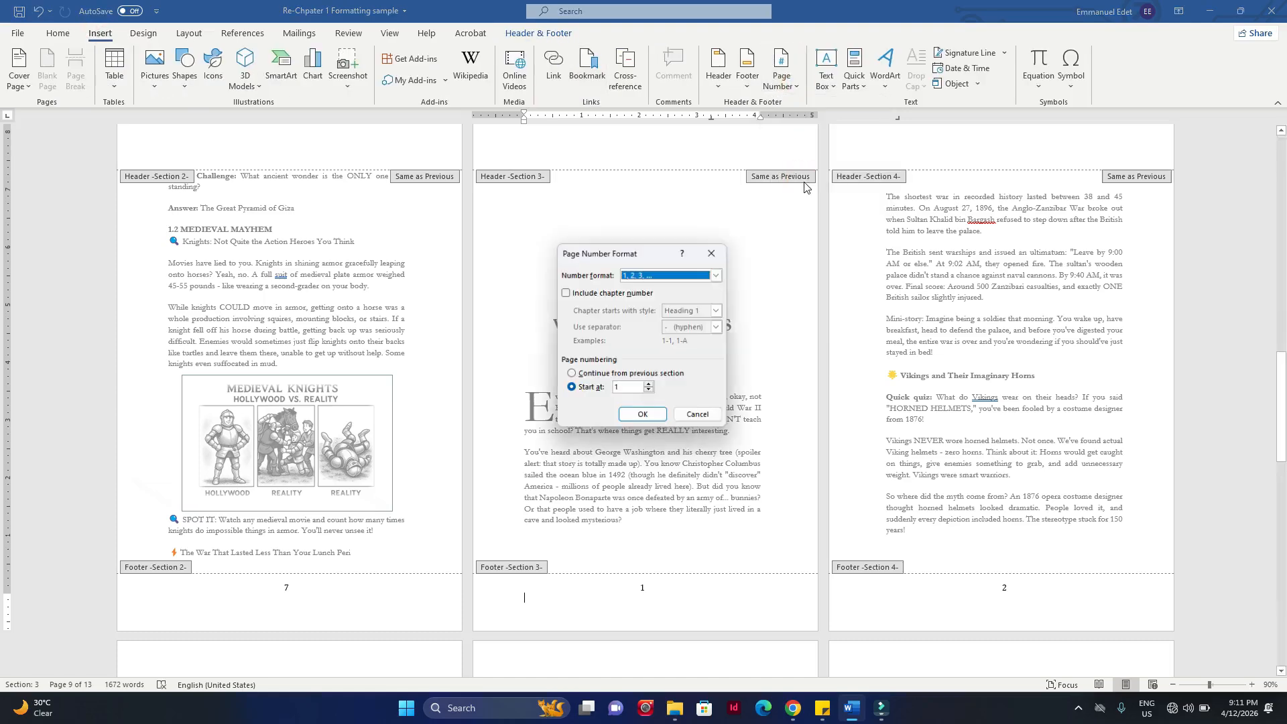
double_click(627, 389)
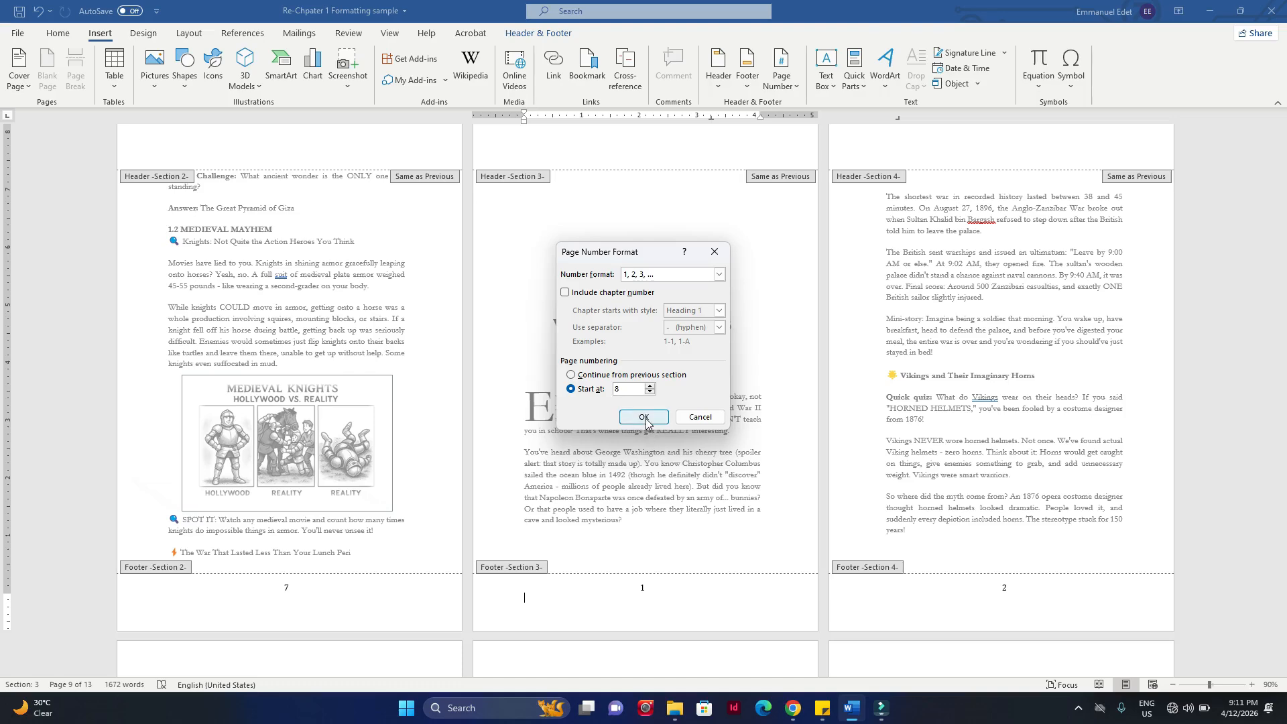
left_click(644, 417)
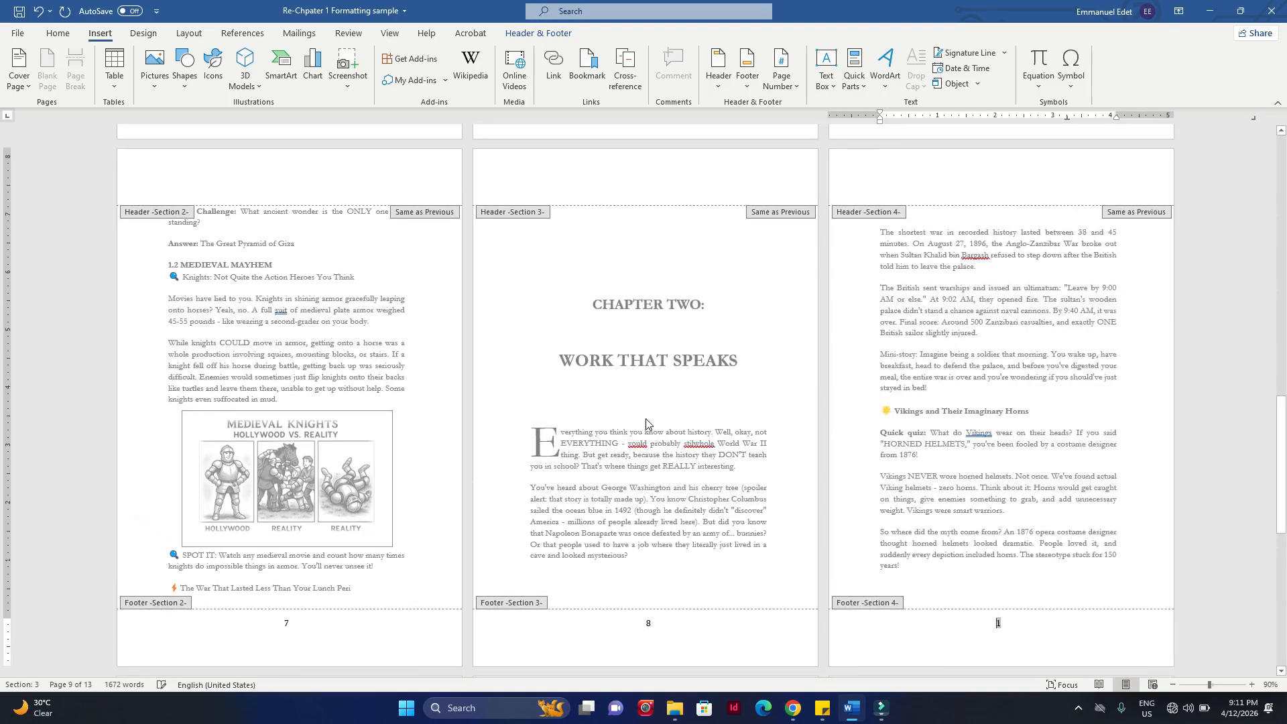
Step: Set the page numbering of the Section 4 footer, on the page after the Chapter Two opening, to start at 9
scroll(770, 453, "down", 3)
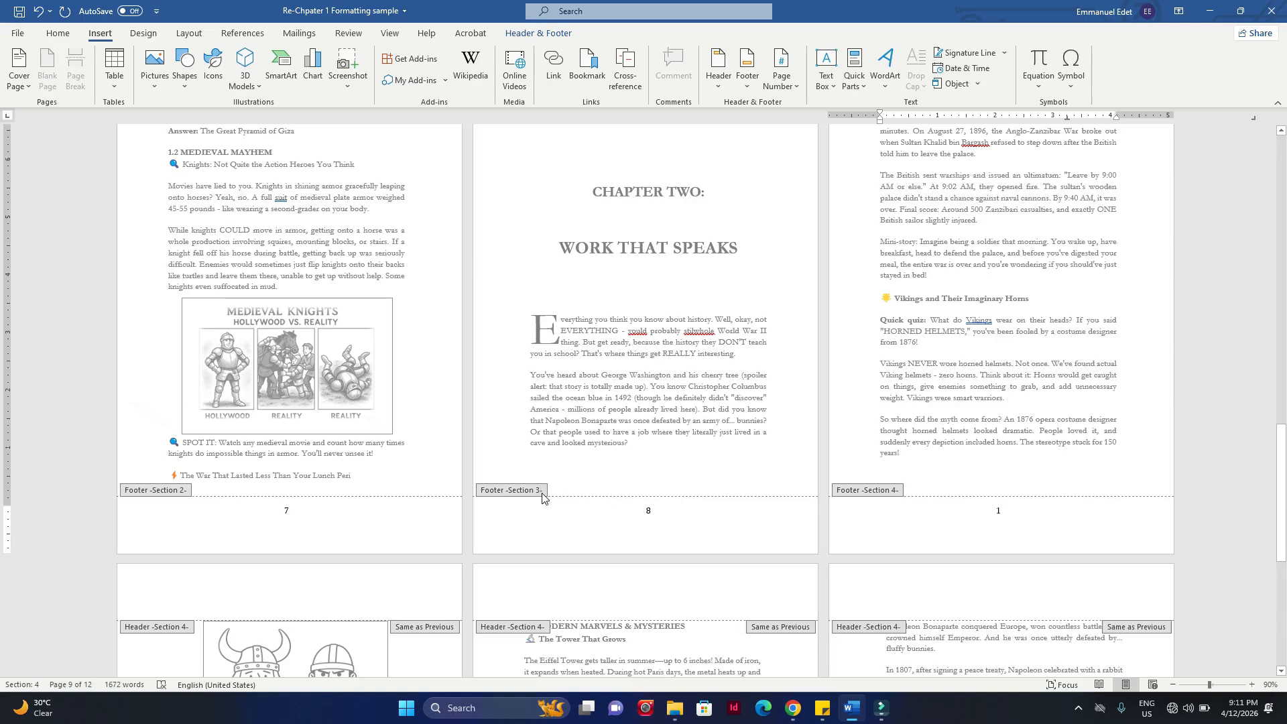
left_click(653, 516)
double_click(637, 514)
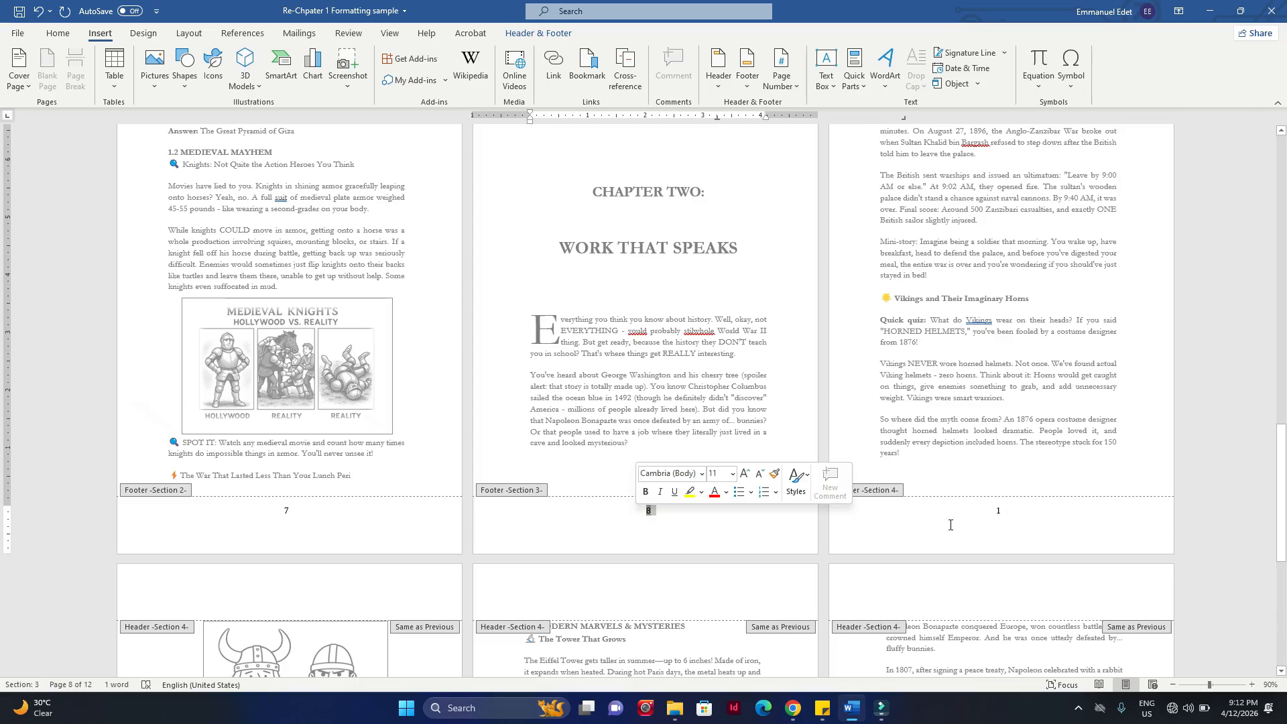
left_click(1000, 513)
double_click(1000, 512)
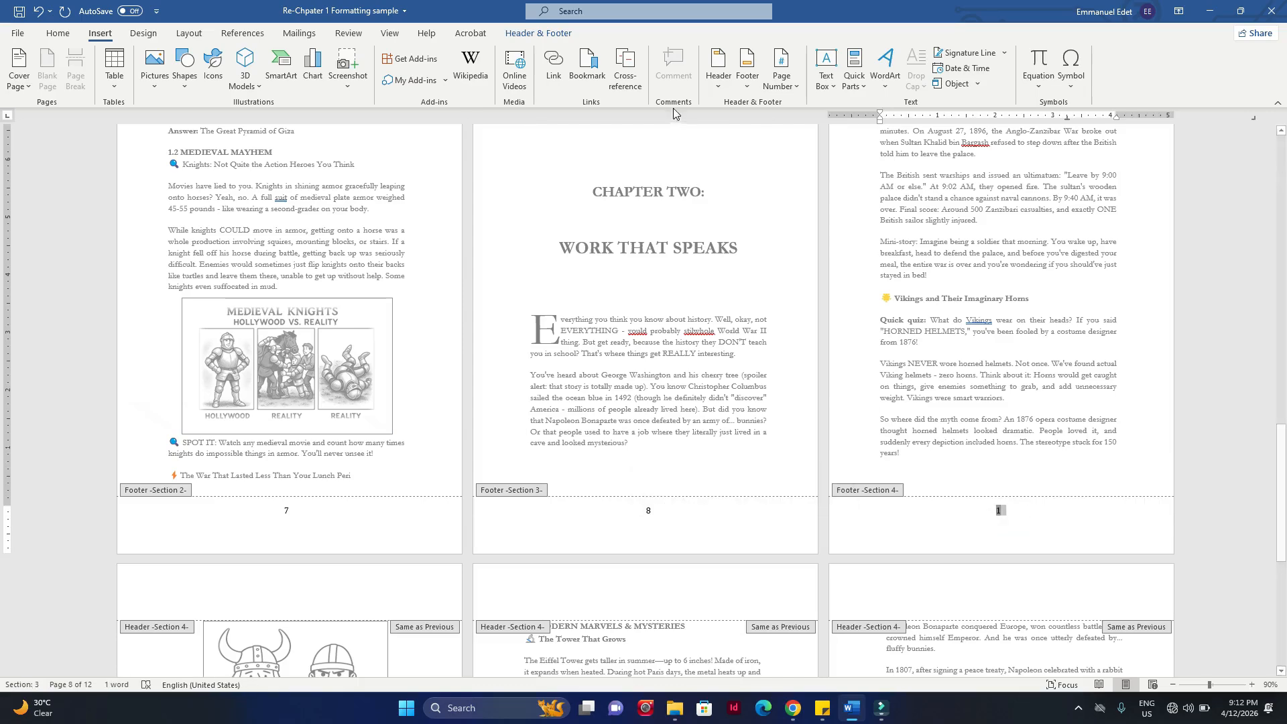
left_click(776, 82)
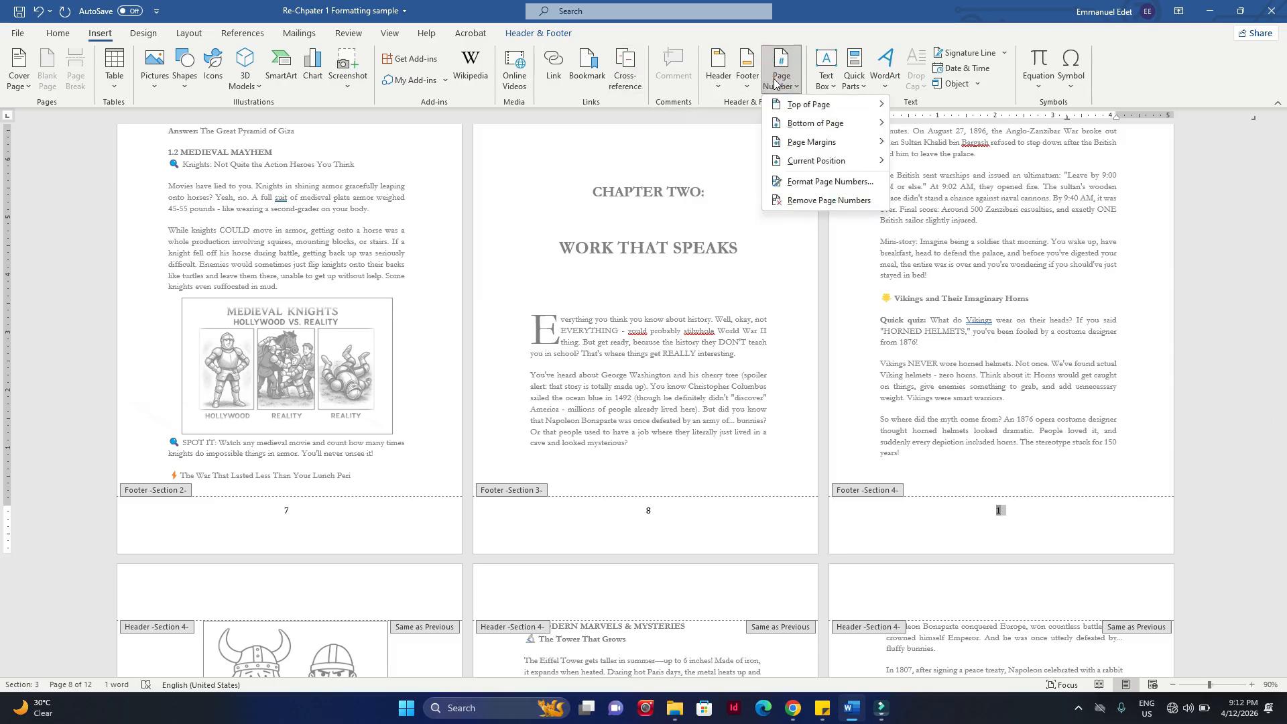
left_click(830, 181)
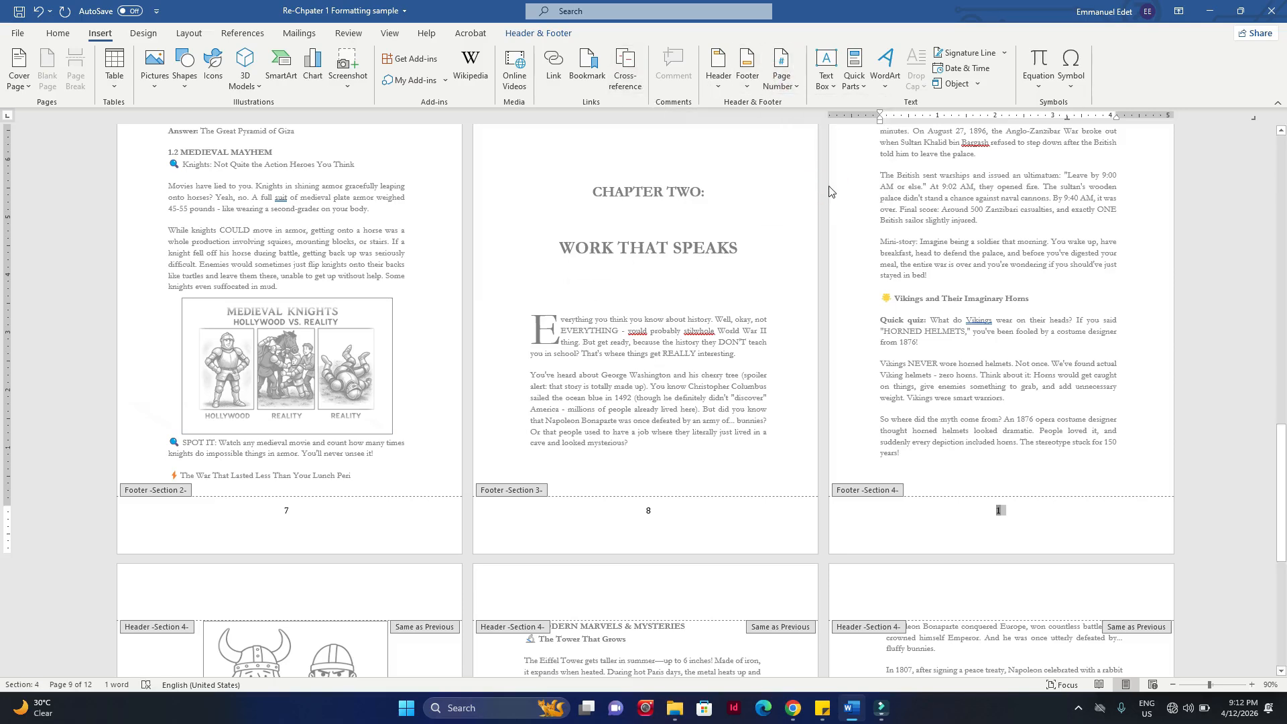
double_click(627, 395)
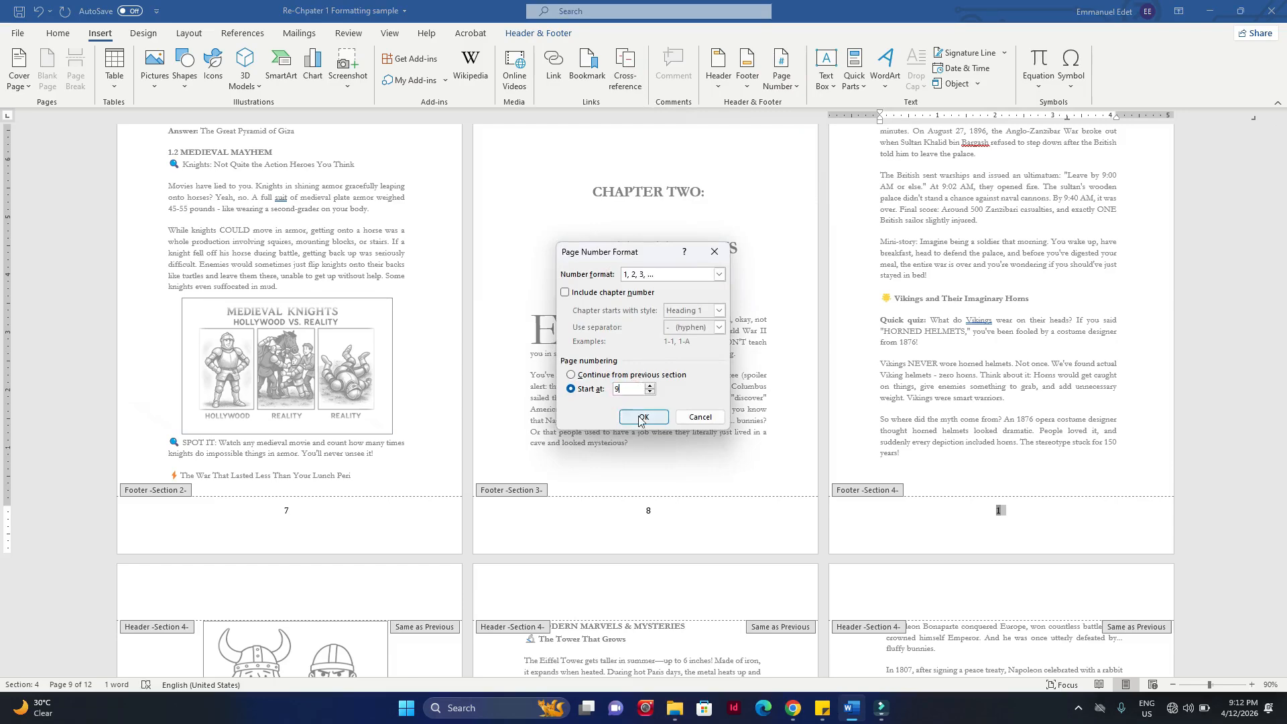
left_click(644, 417)
Step: Delete the page number from the Section 3 footer on the Chapter Two opening page and leave footer editing
scroll(1086, 486, "up", 3)
scroll(1086, 486, "down", 3)
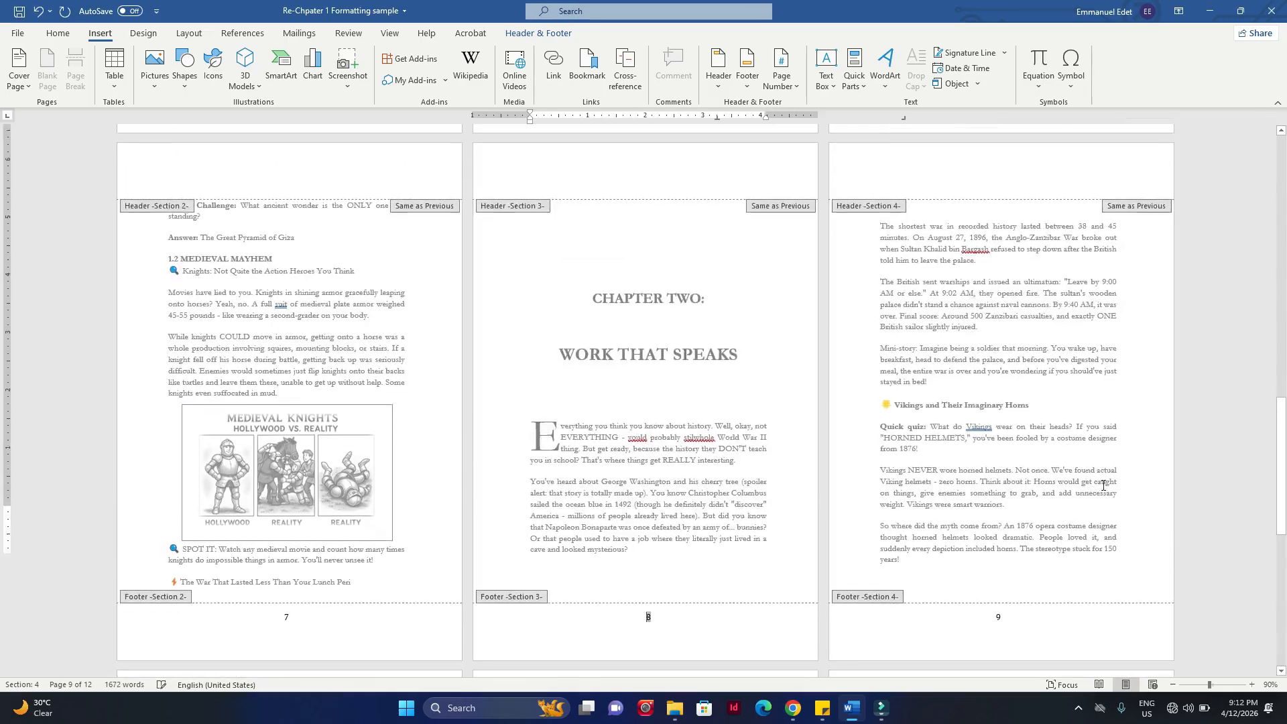
scroll(1018, 309, "down", 3)
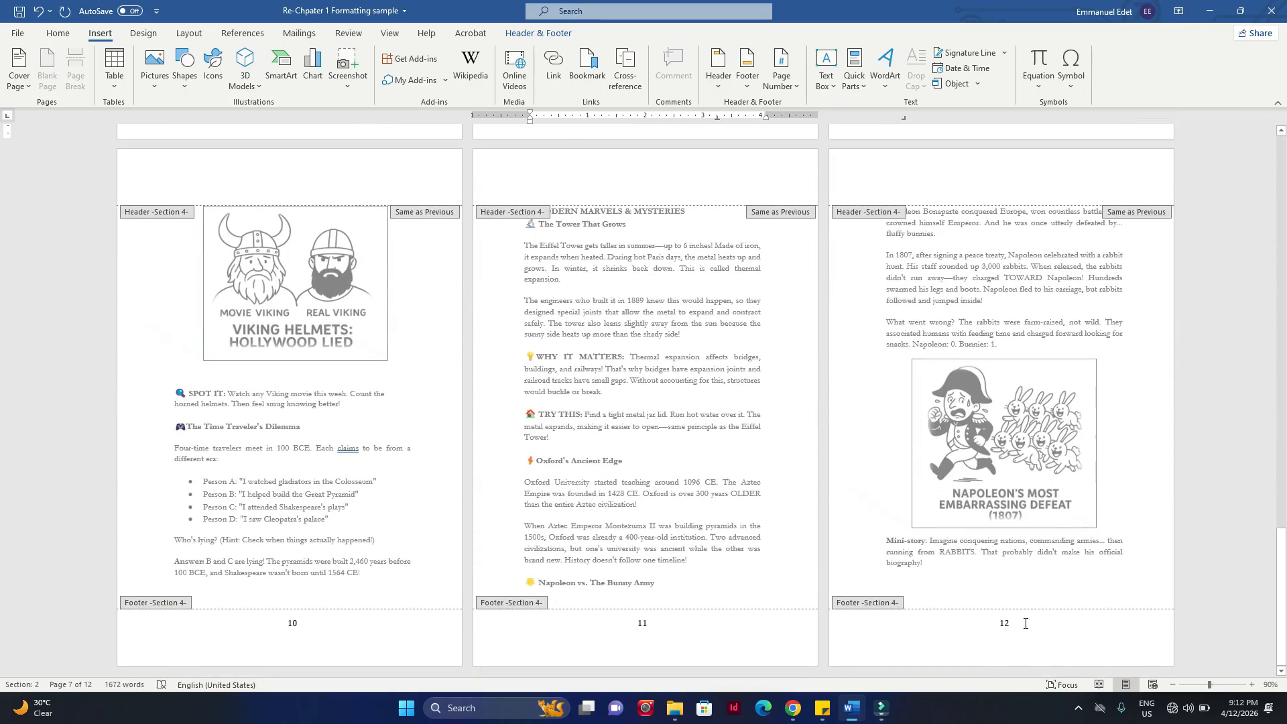
scroll(1023, 590, "up", 3)
left_click(654, 349)
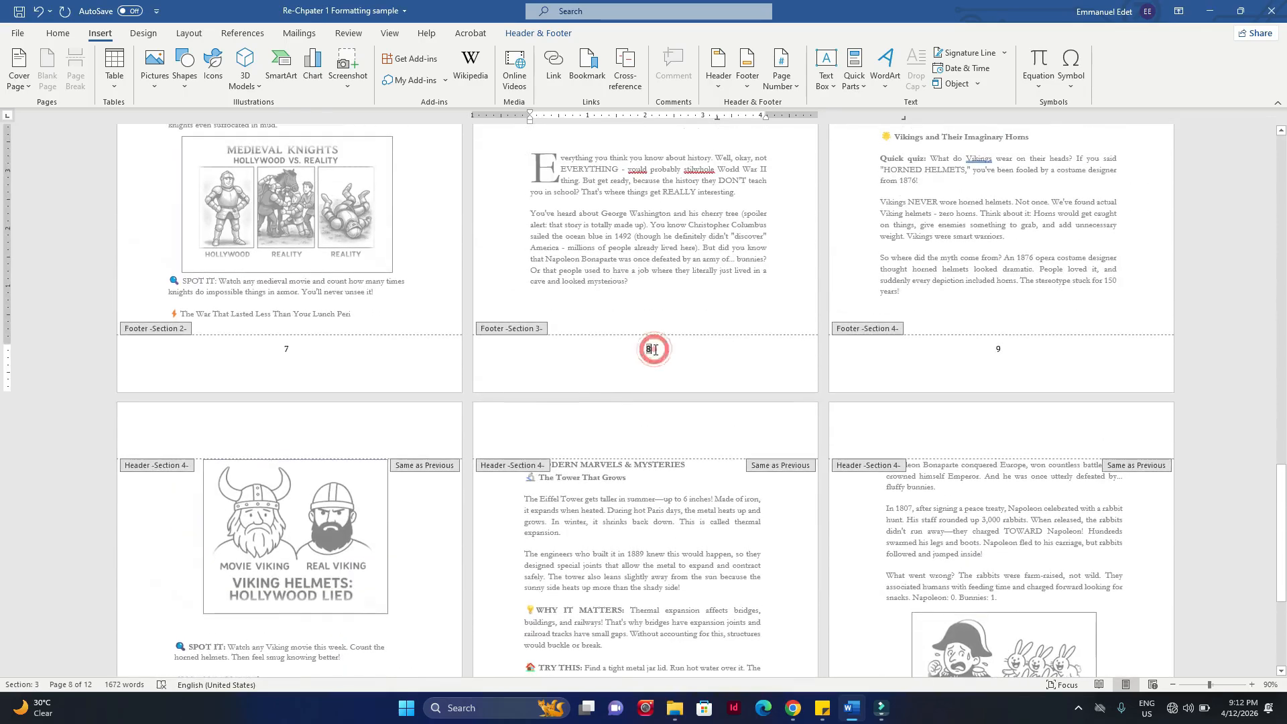
double_click(642, 350)
key("BackSpace")
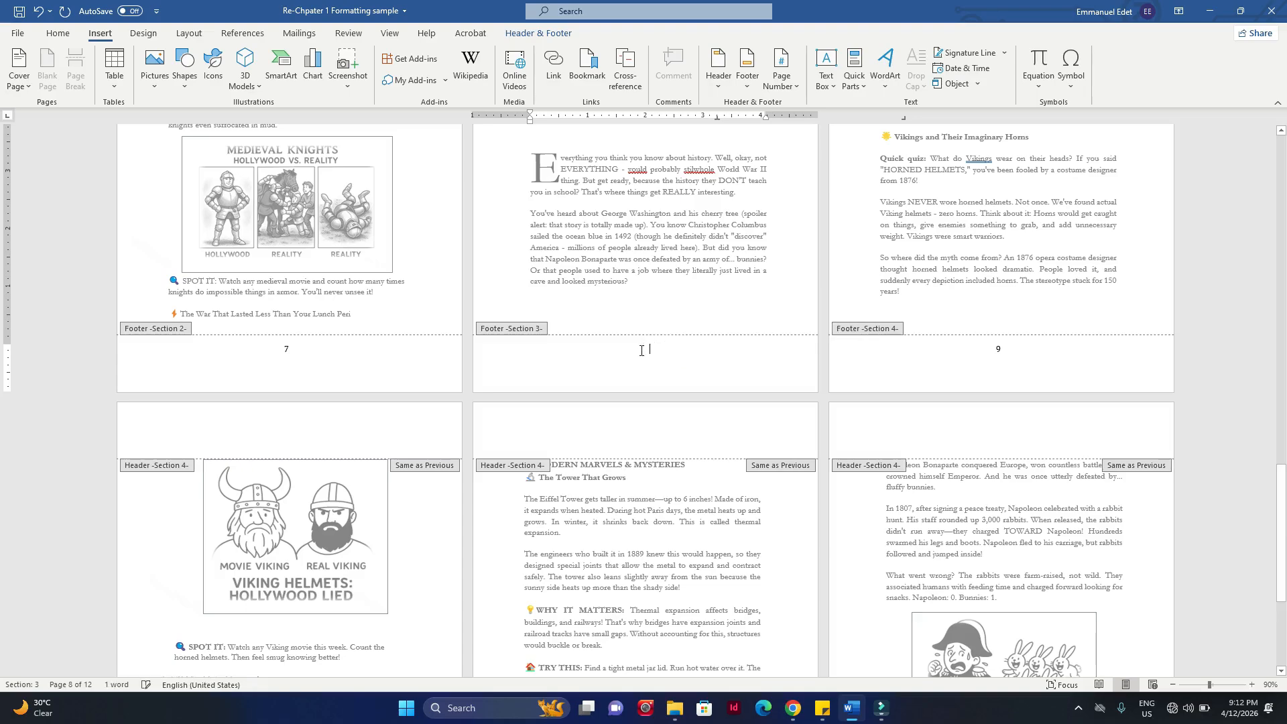
double_click(766, 305)
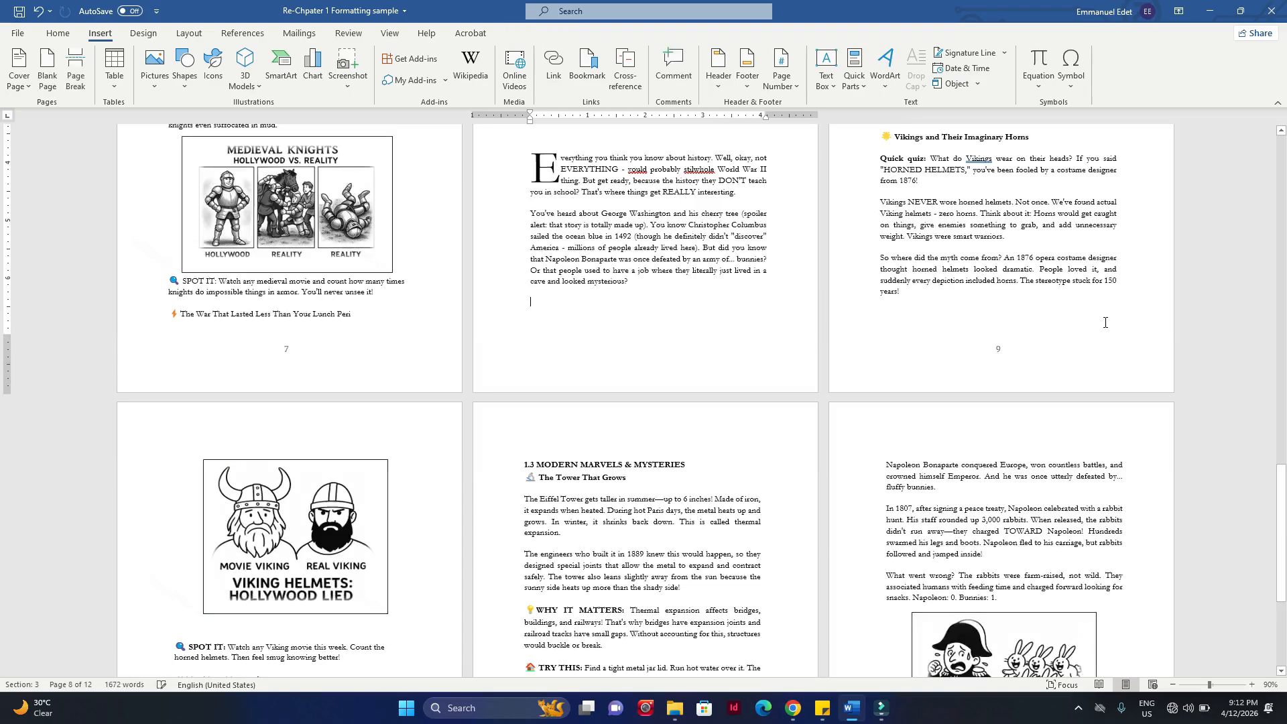
Step: Check the page numbers throughout the manuscript, from the title page and Table of Content to the last page
scroll(1104, 323, "up", 10)
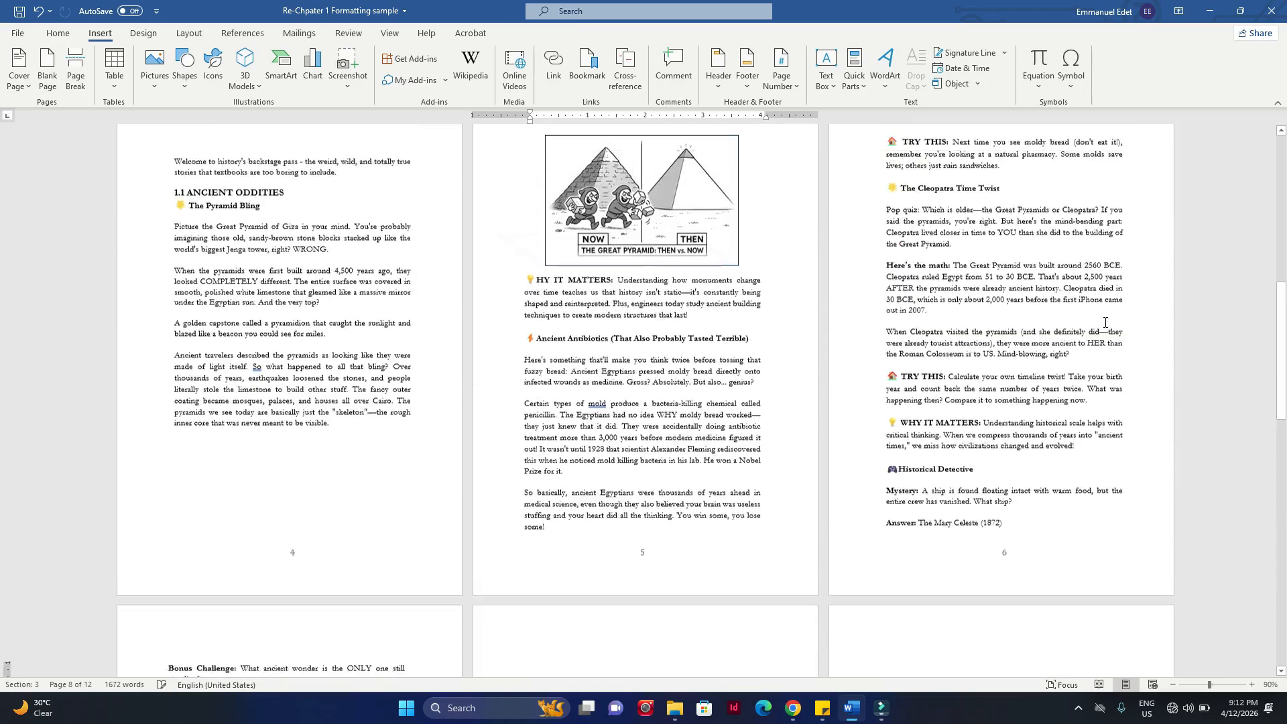
scroll(1104, 322, "up", 10)
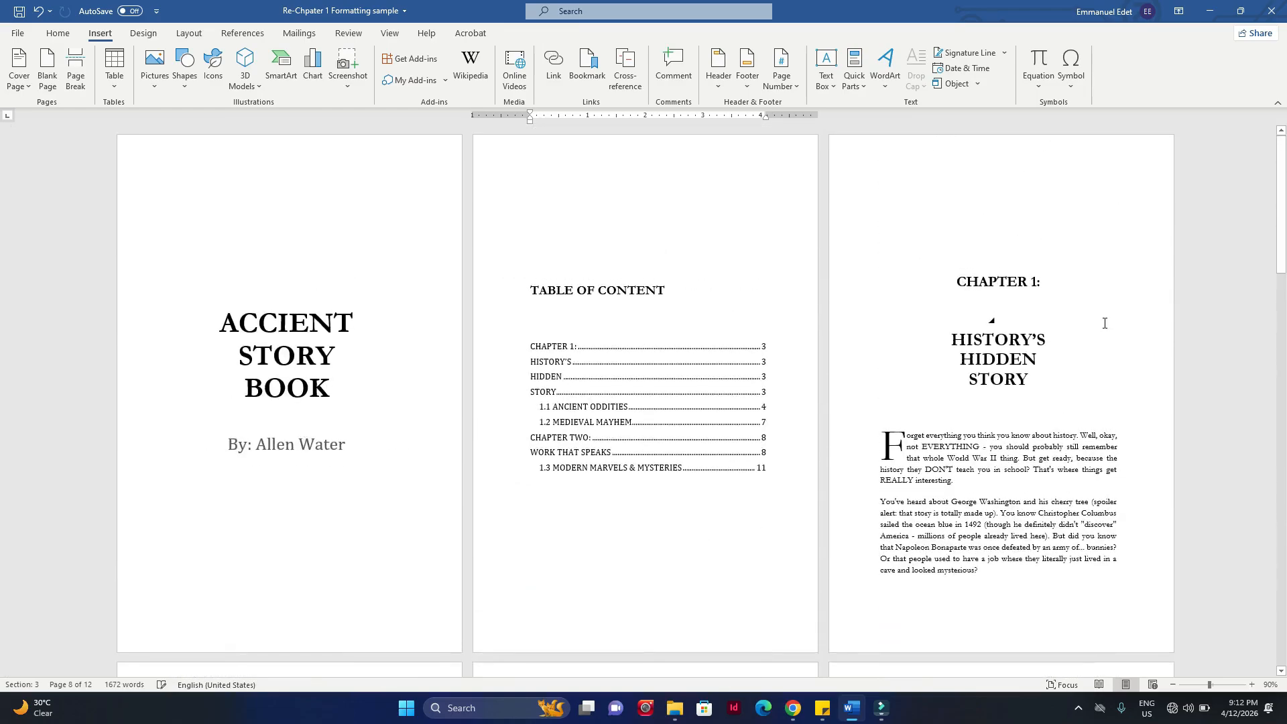
scroll(1049, 337, "down", 15)
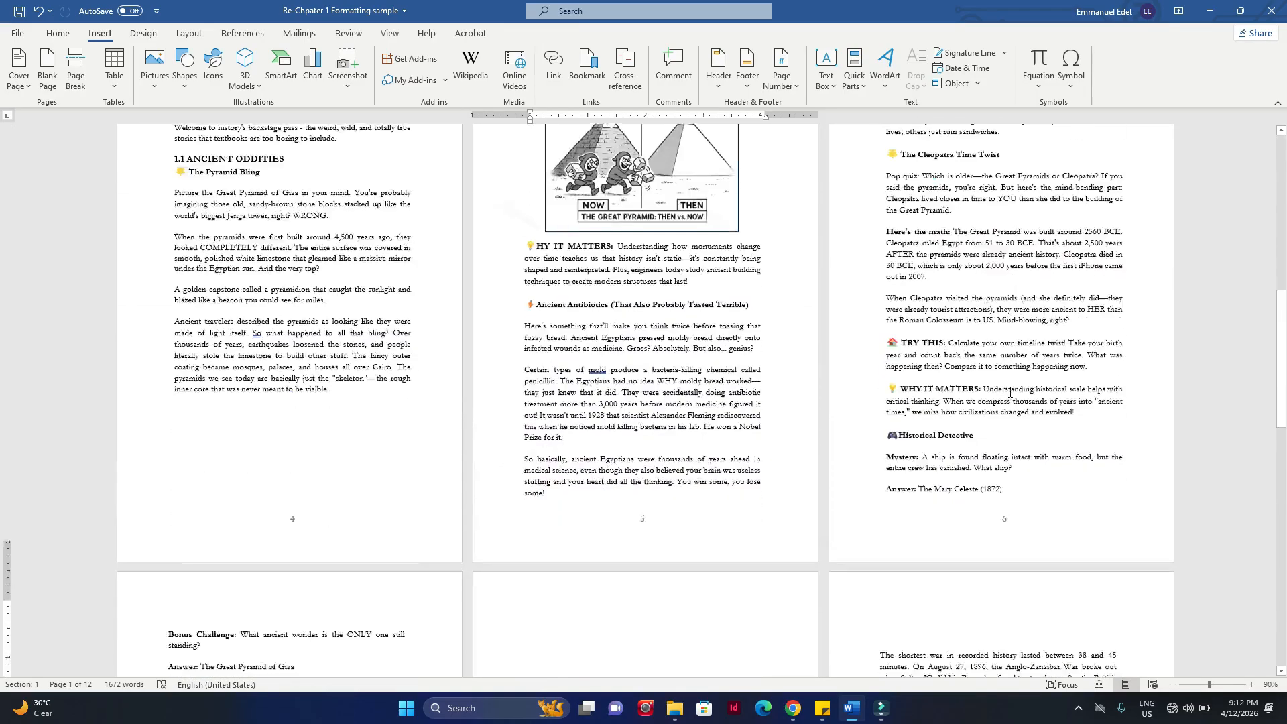
scroll(1010, 392, "down", 10)
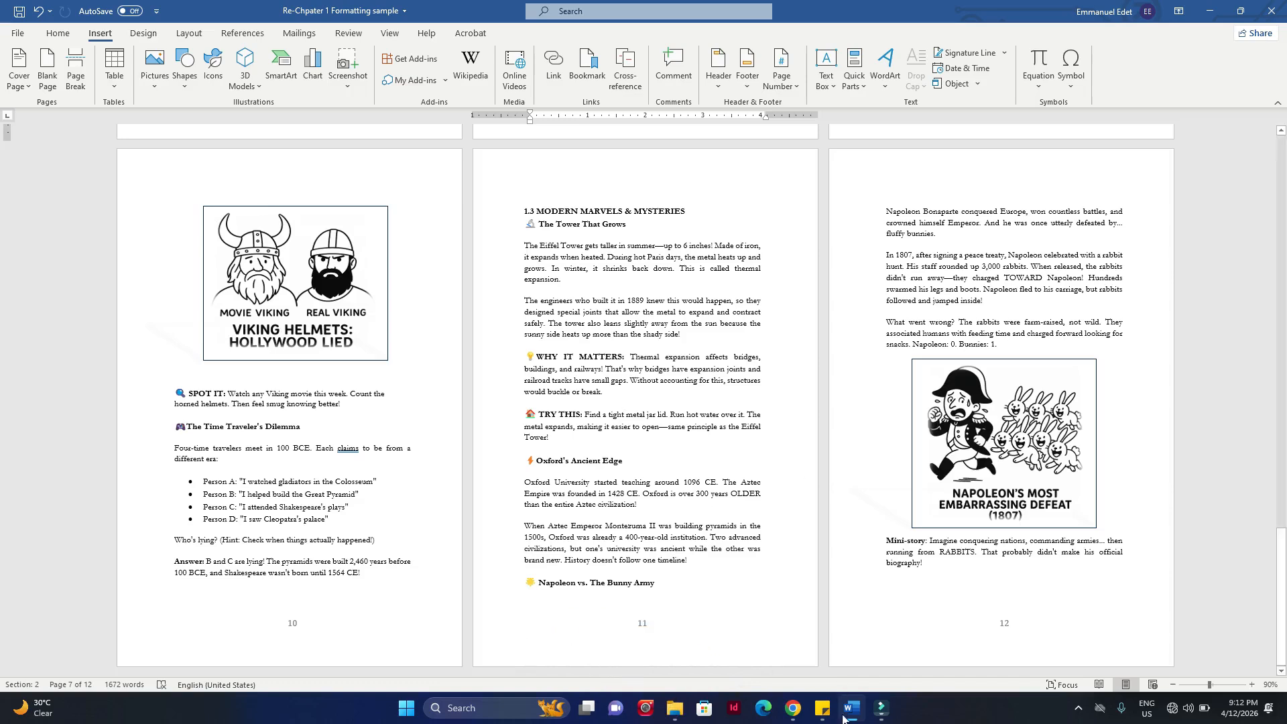
left_click(1078, 708)
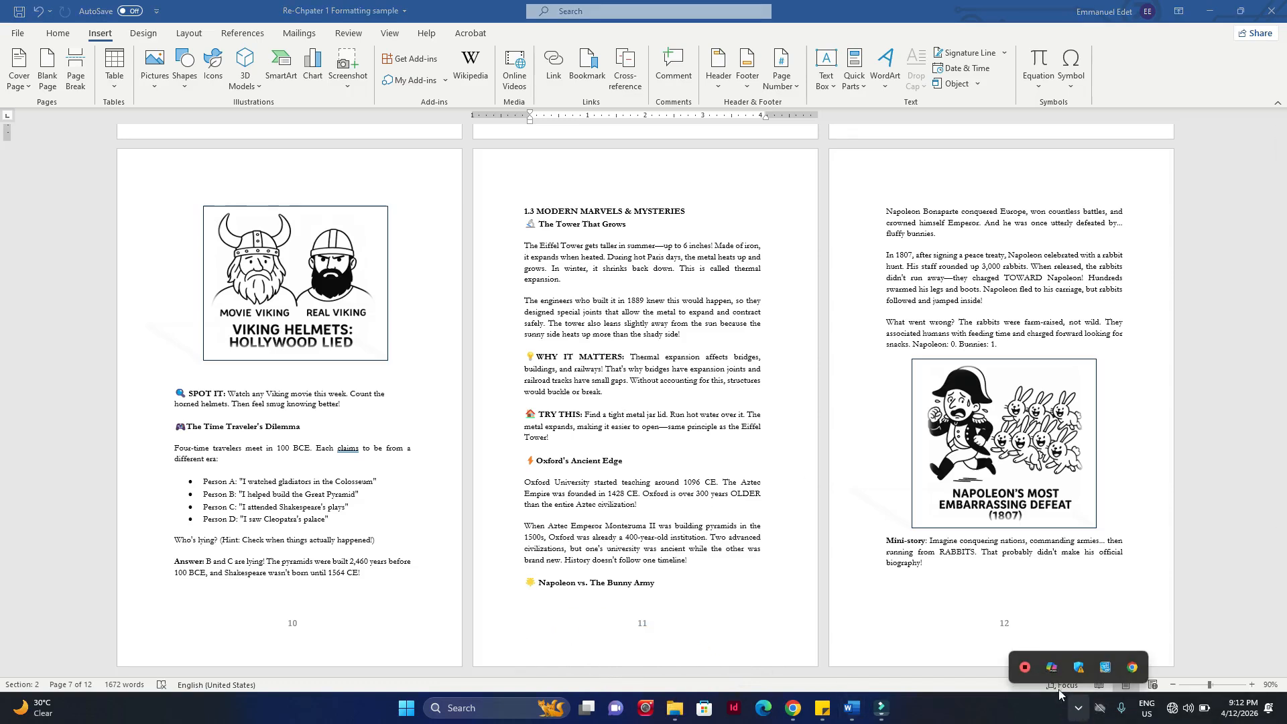